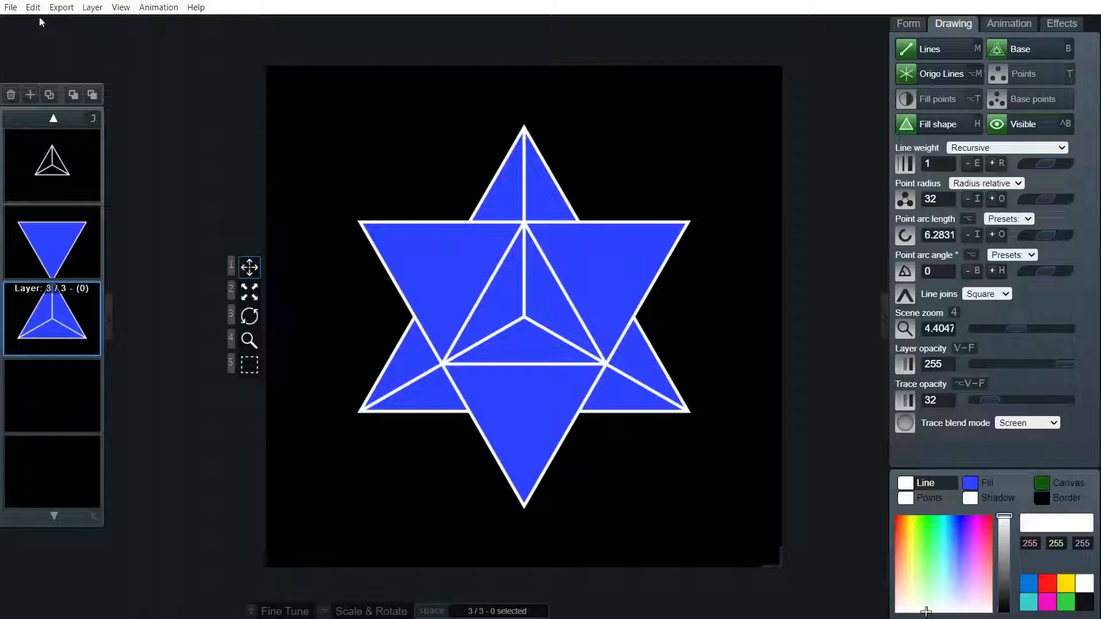
Create a new scene, discarding the unsaved changes to the current star drawing.
{"action": "left_click", "coordinate": [11, 7]}
{"action": "left_click", "coordinate": [290, 152]}
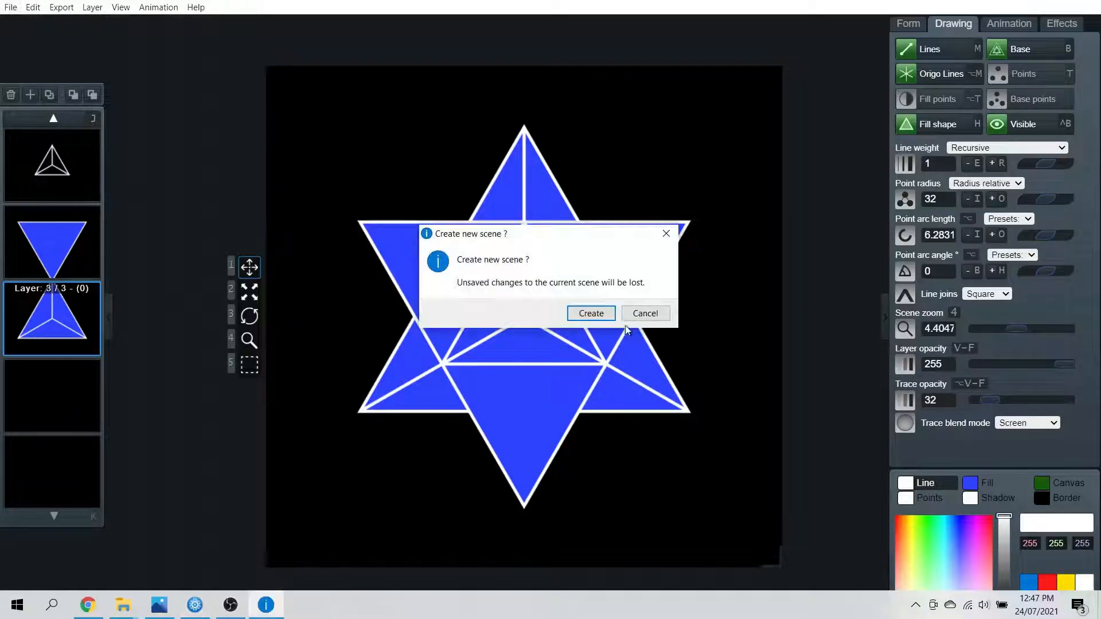
{"action": "left_click", "coordinate": [571, 314]}
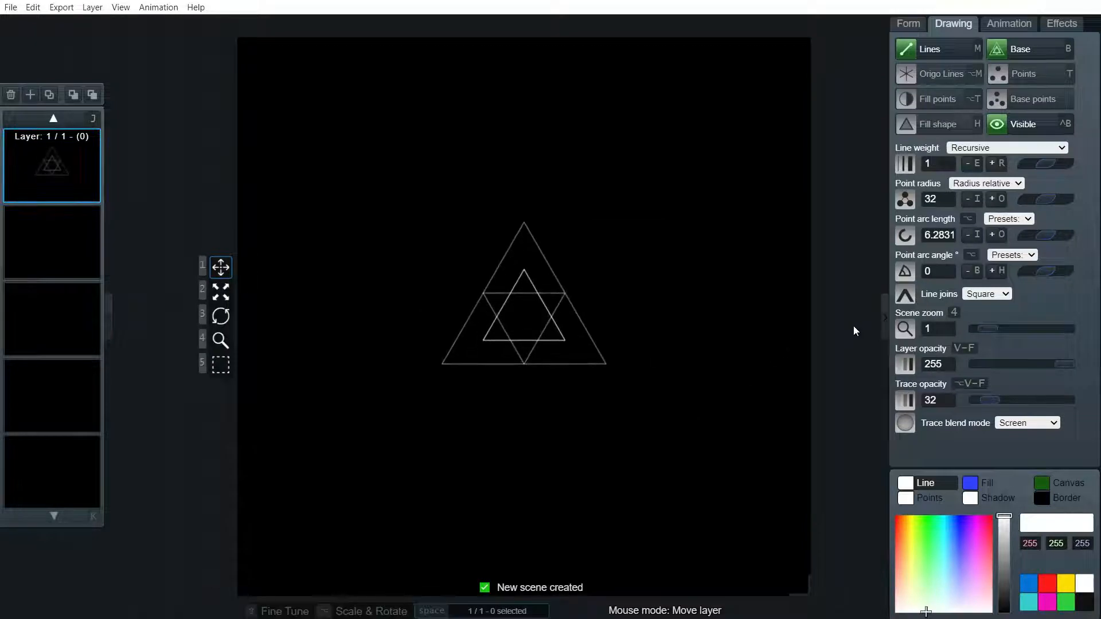
Set the triangle's recursion depth to 0 and turn on its origo lines.
{"action": "left_click", "coordinate": [911, 23]}
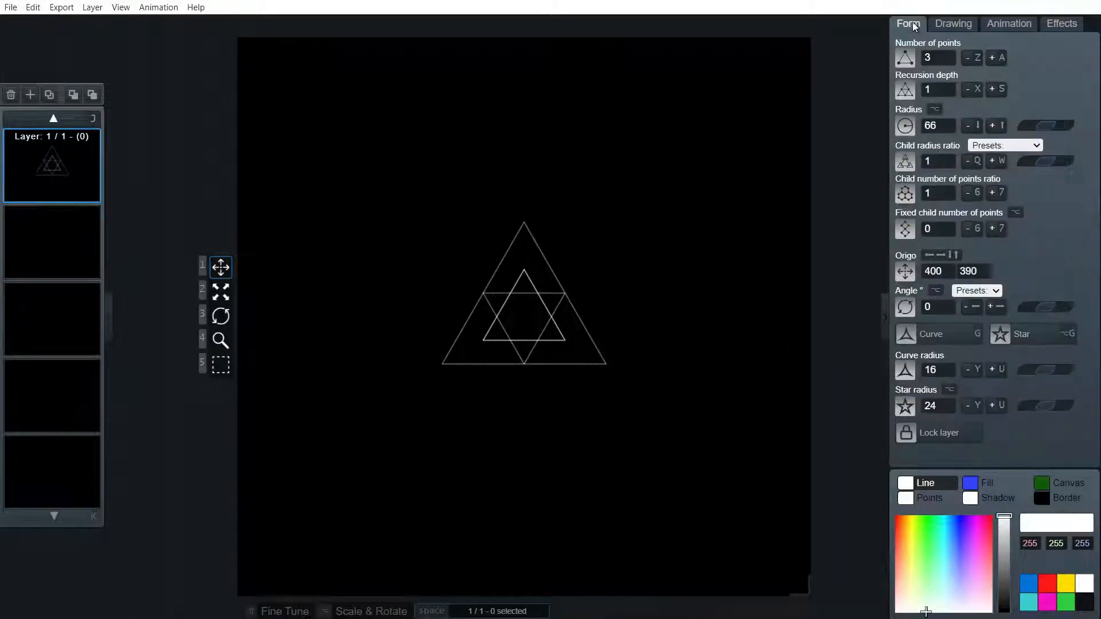
{"action": "left_click", "coordinate": [972, 90]}
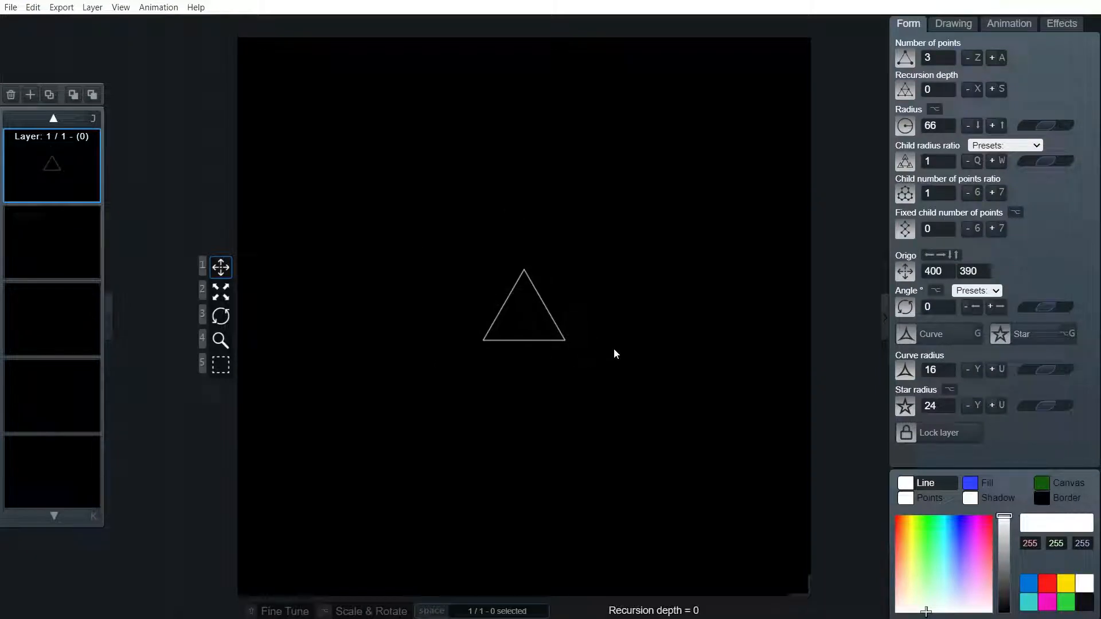
{"action": "scroll", "coordinate": [592, 397], "scroll_direction": "up", "scroll_amount": 10}
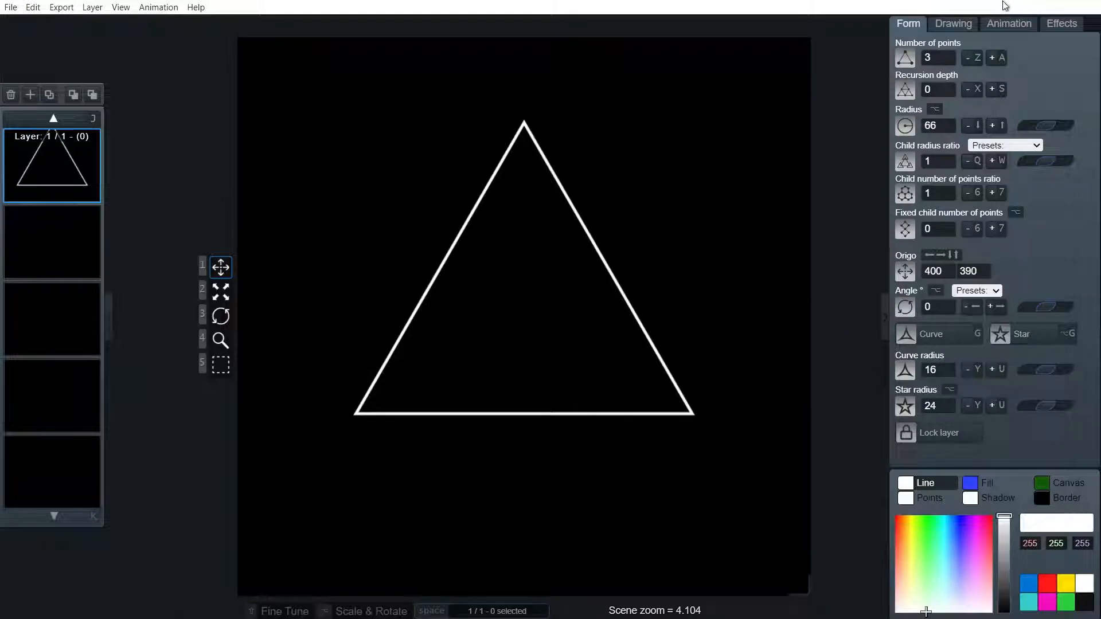
{"action": "left_click", "coordinate": [959, 24]}
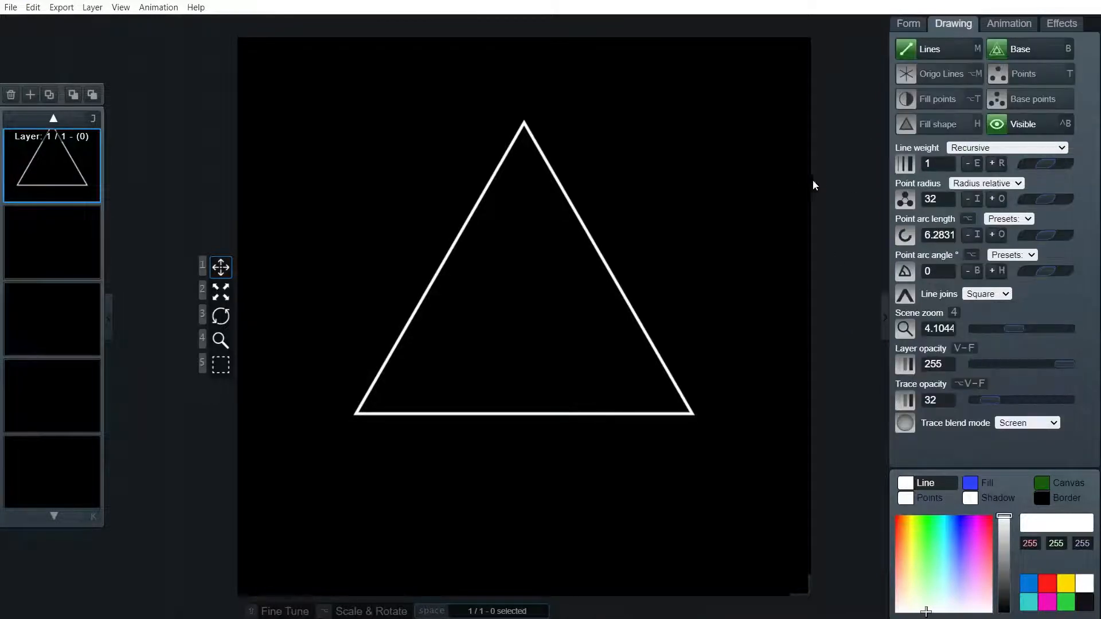
{"action": "left_click", "coordinate": [943, 76]}
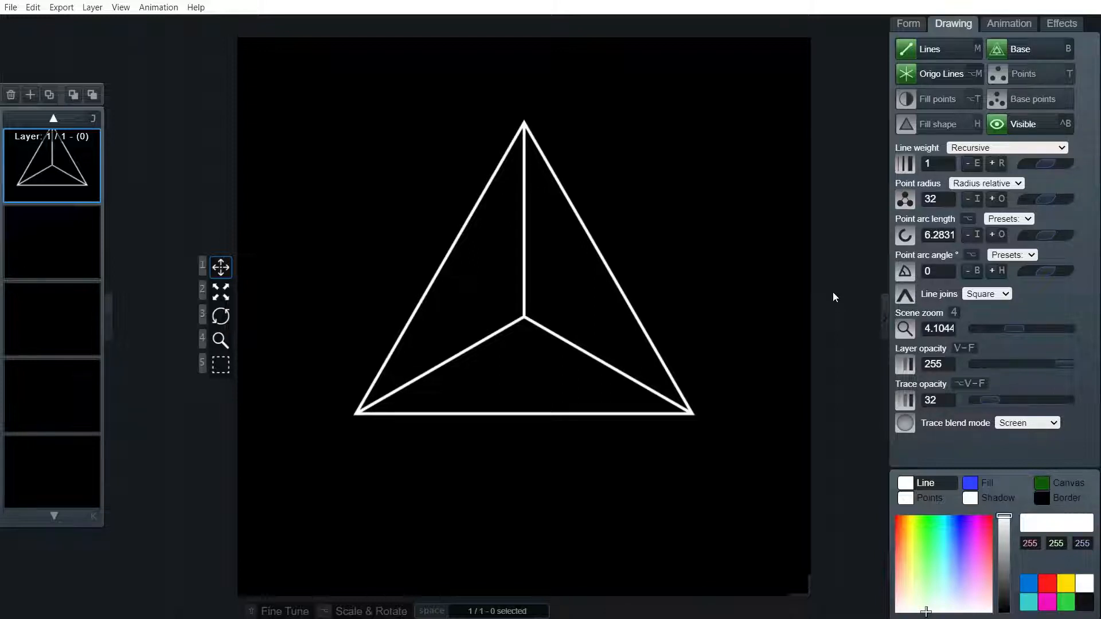
Duplicate the triangle layer, hide the copy in layer 2, and make layer 1 active again.
{"action": "key", "text": "c"}
{"action": "left_click", "coordinate": [65, 247]}
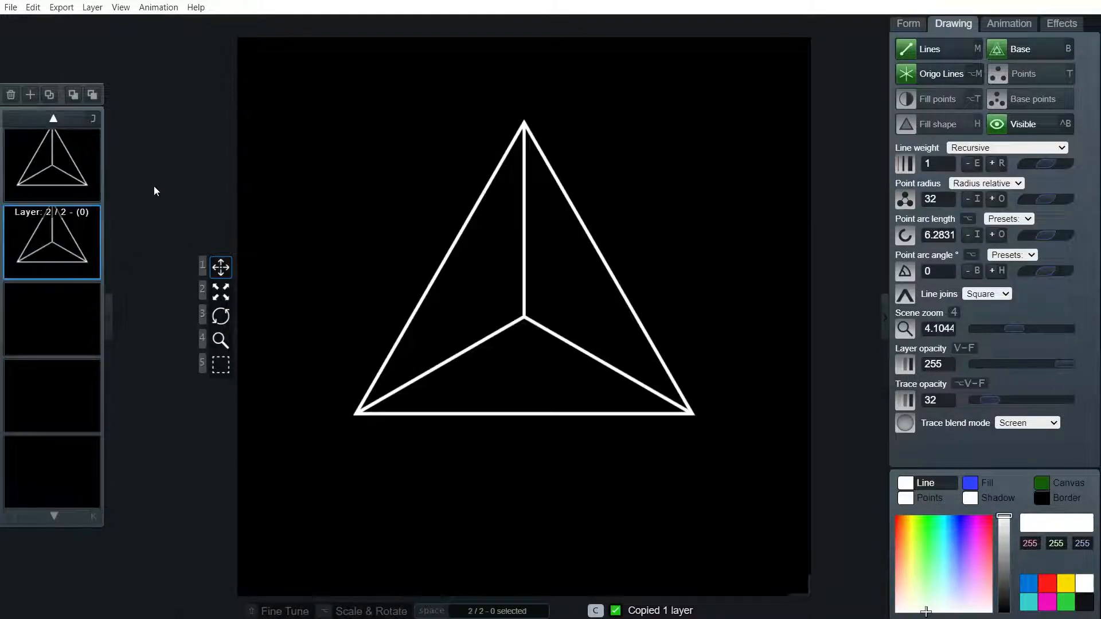
{"action": "key", "text": "ctrl+b"}
{"action": "key", "text": "j"}
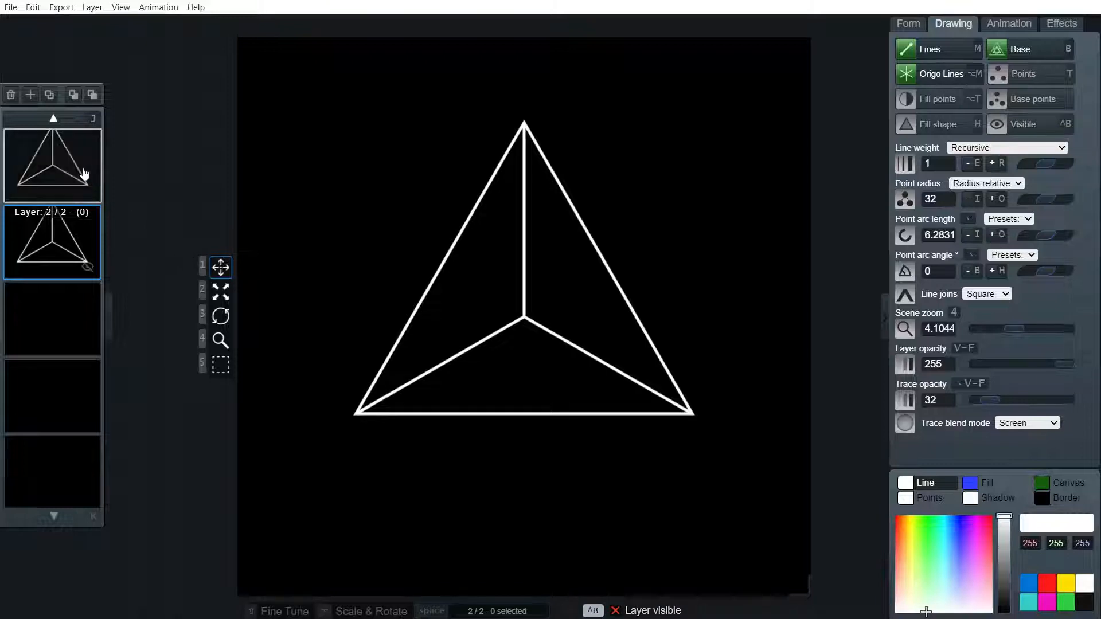
Set the number of points of the shape in layer 1 to 6.
{"action": "left_click", "coordinate": [908, 24]}
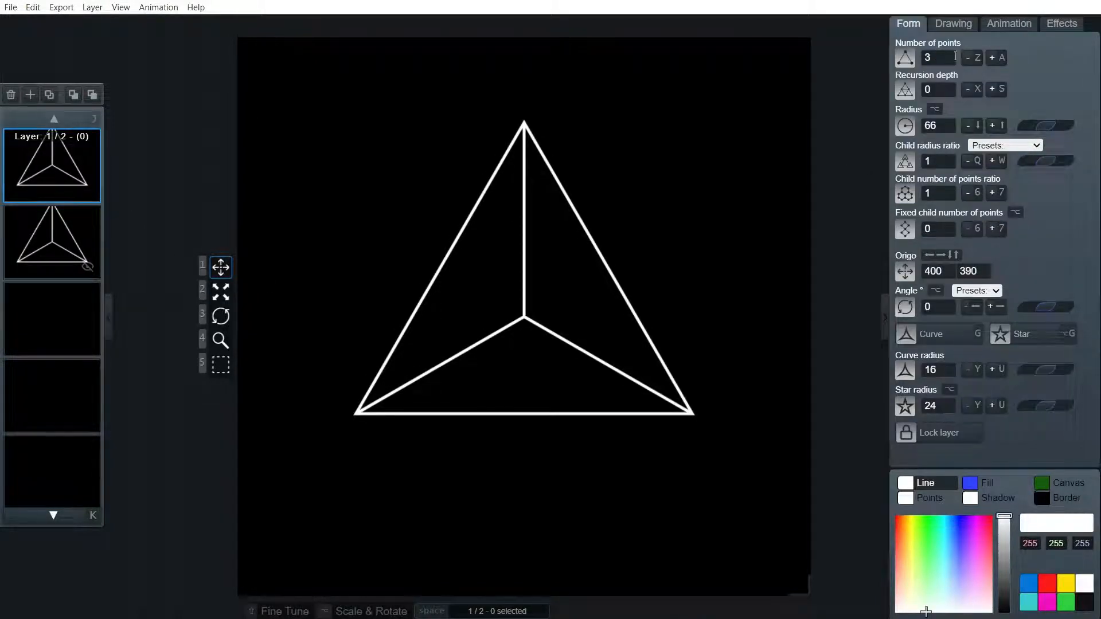
{"action": "left_click", "coordinate": [1001, 60]}
{"action": "left_click", "coordinate": [1001, 60]}
{"action": "left_click", "coordinate": [1001, 60]}
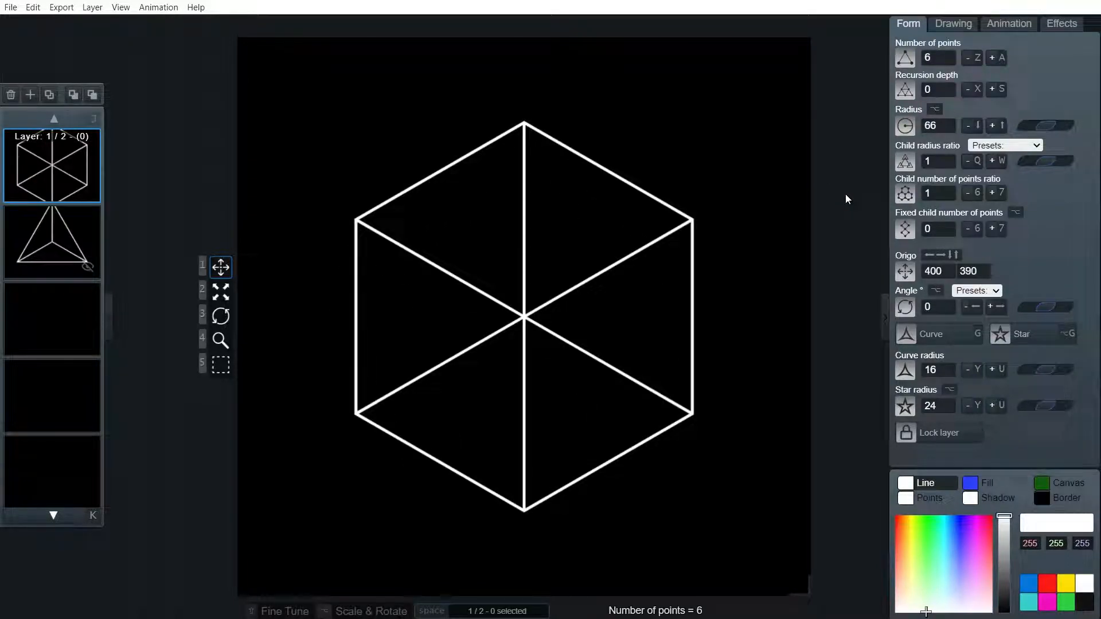
Duplicate the hexagon layer with origo lines and hide the copy in layer 2.
{"action": "key", "text": "c"}
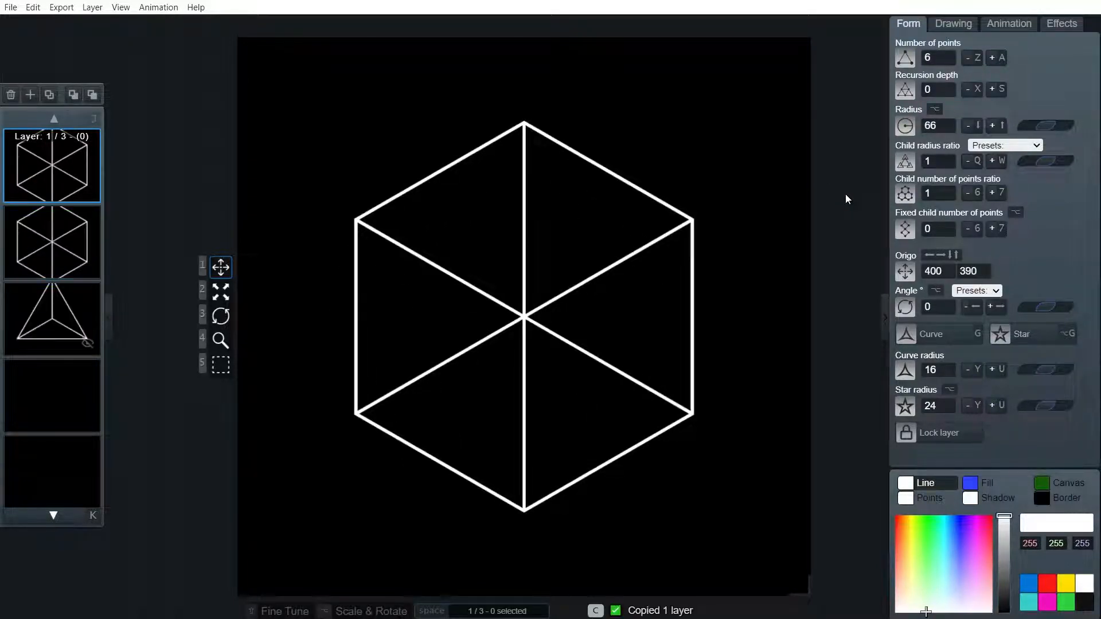
{"action": "key", "text": "k"}
{"action": "key", "text": "ctrl+b"}
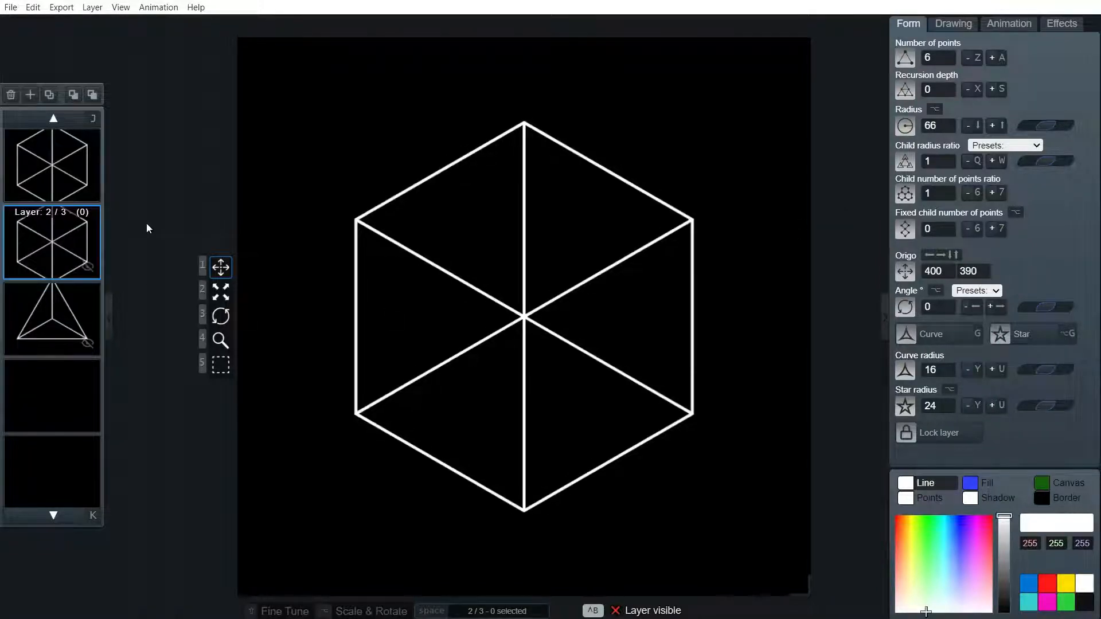
Turn off the origo lines of the hexagon in layer 1.
{"action": "key", "text": "j"}
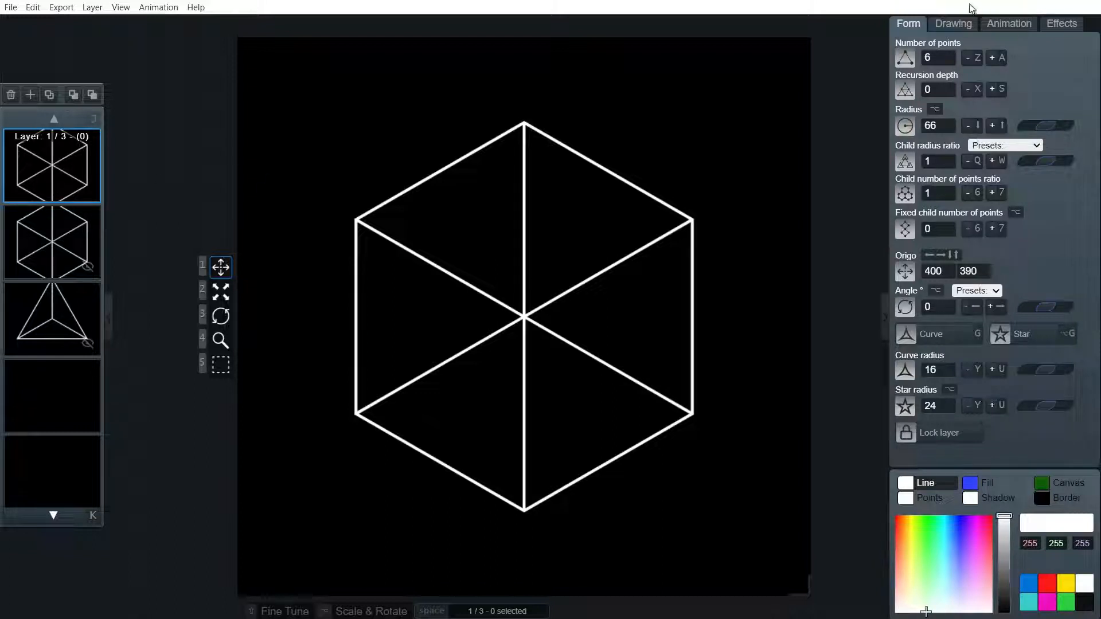
{"action": "left_click", "coordinate": [952, 25]}
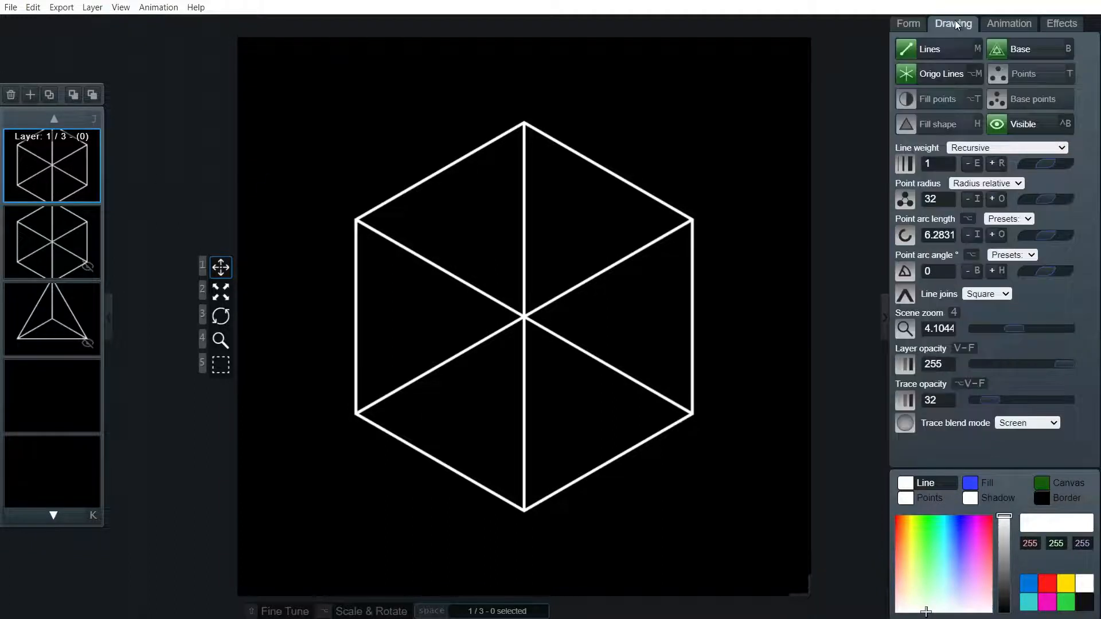
{"action": "left_click", "coordinate": [943, 73]}
Duplicate the plain hexagon layer and set the number of points of the topmost copy to 3.
{"action": "key", "text": "c"}
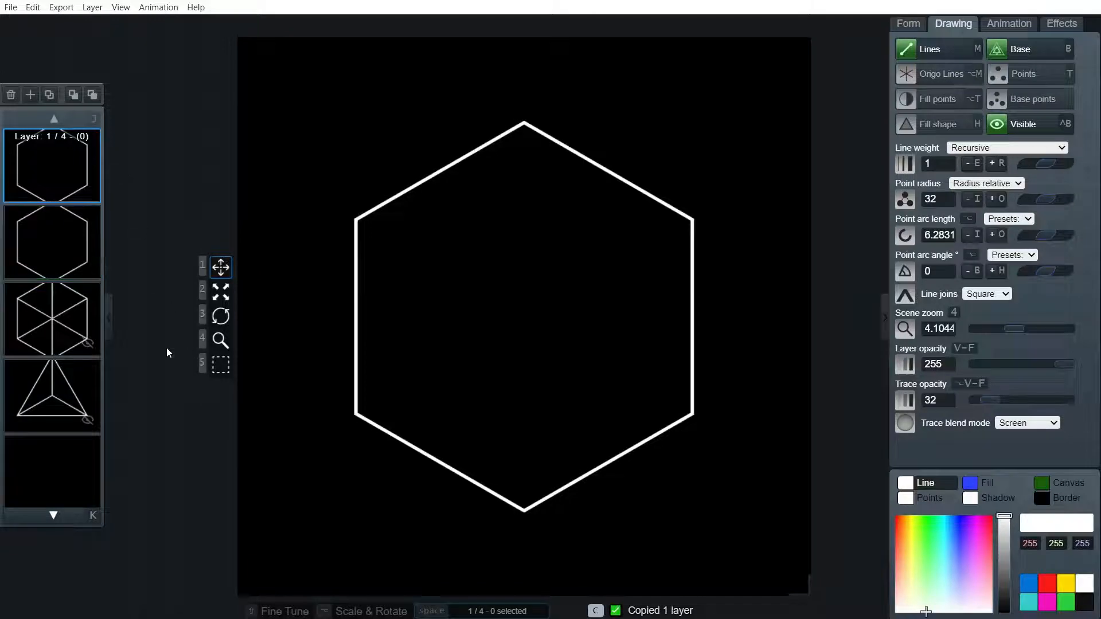
{"action": "left_click", "coordinate": [910, 24]}
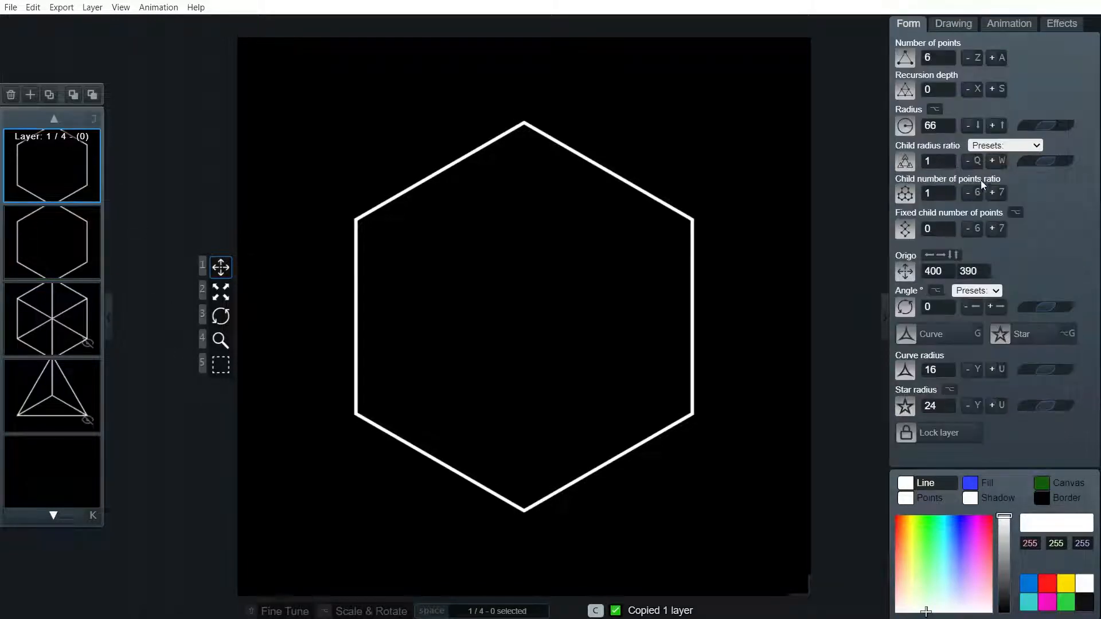
{"action": "double_click", "coordinate": [972, 58]}
{"action": "left_click", "coordinate": [972, 58]}
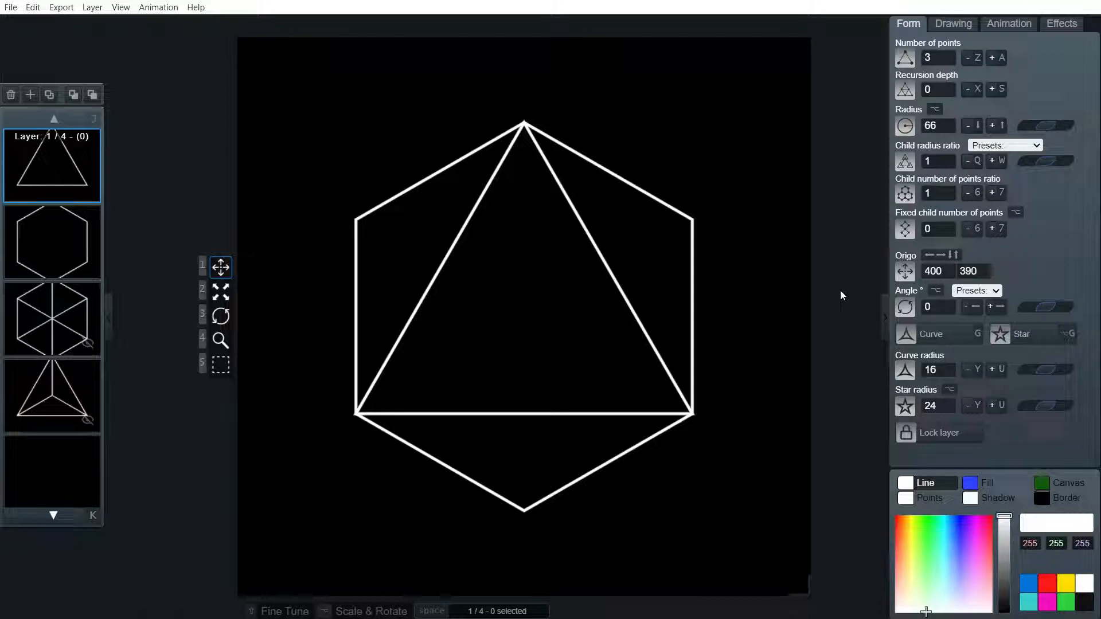
Duplicate the plain triangle layer and set the angle of the topmost copy to the 180 preset.
{"action": "key", "text": "c"}
{"action": "left_click", "coordinate": [993, 291]}
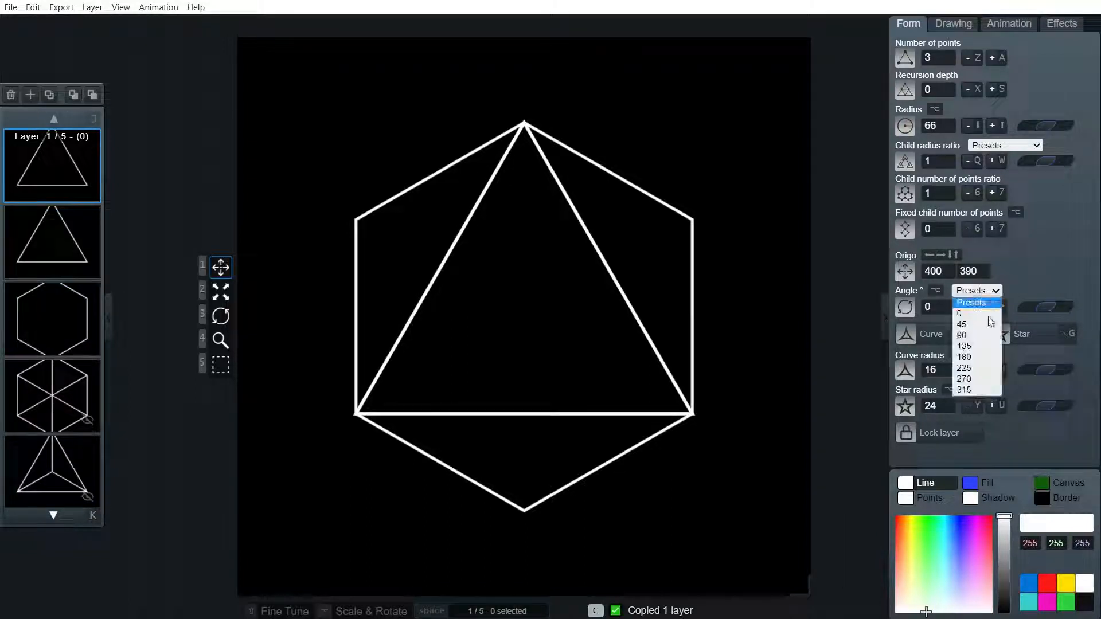
{"action": "left_click", "coordinate": [969, 357]}
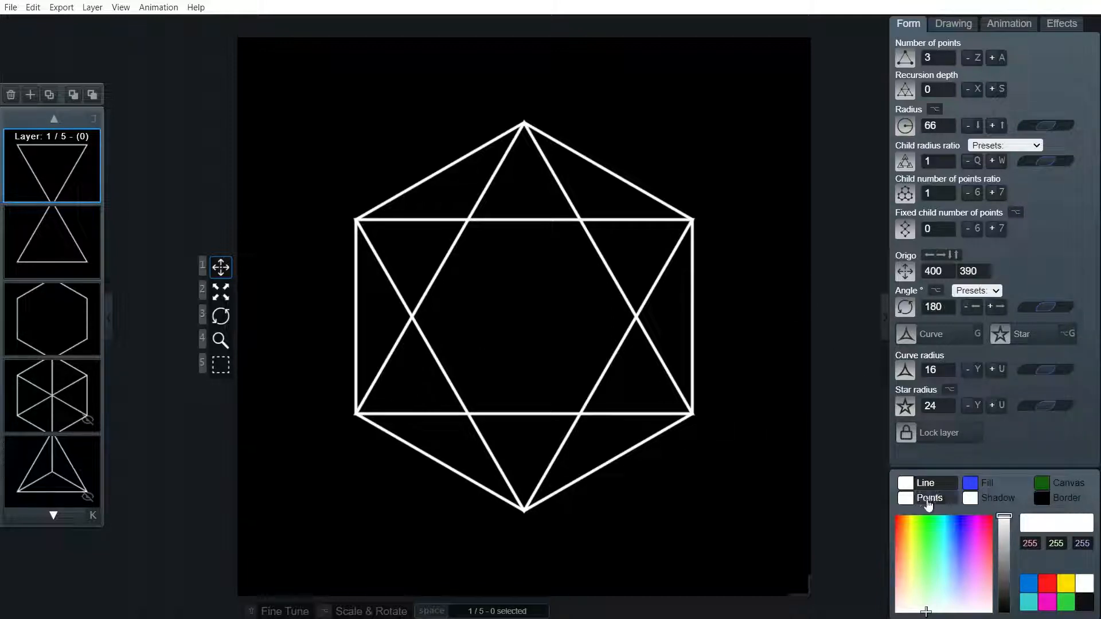
Darken the inverted triangle's line colour to grey 57, 57, 57 and reorder its layer beneath the plain hexagon as layer 3.
{"action": "left_click_drag", "start_coordinate": [1006, 522], "coordinate": [1012, 596]}
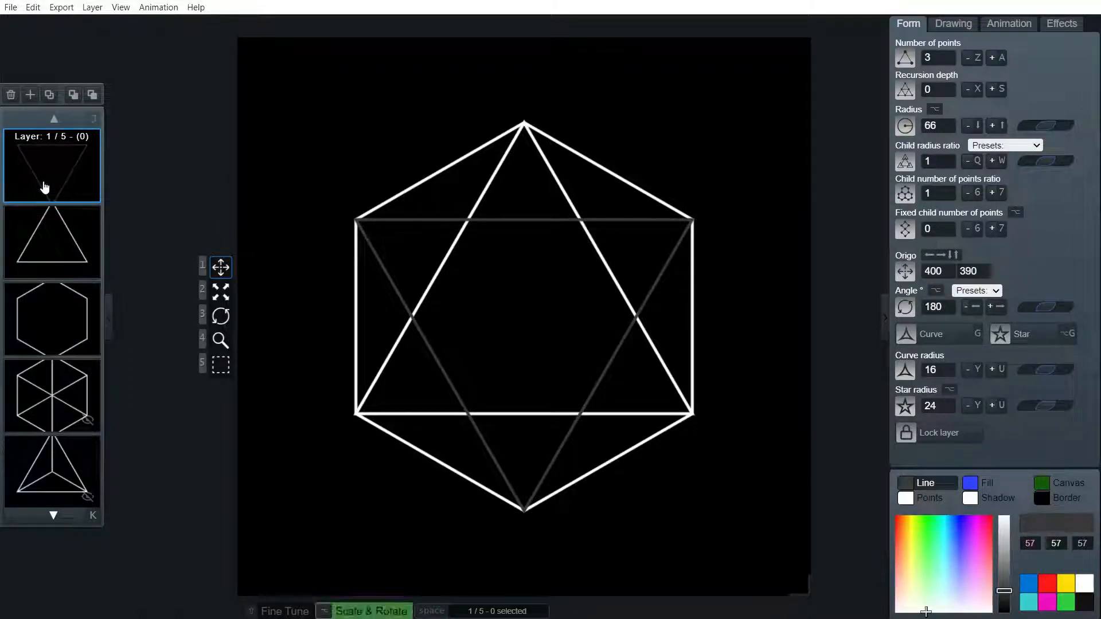
{"action": "key", "text": "alt+k"}
{"action": "key", "text": "alt+k"}
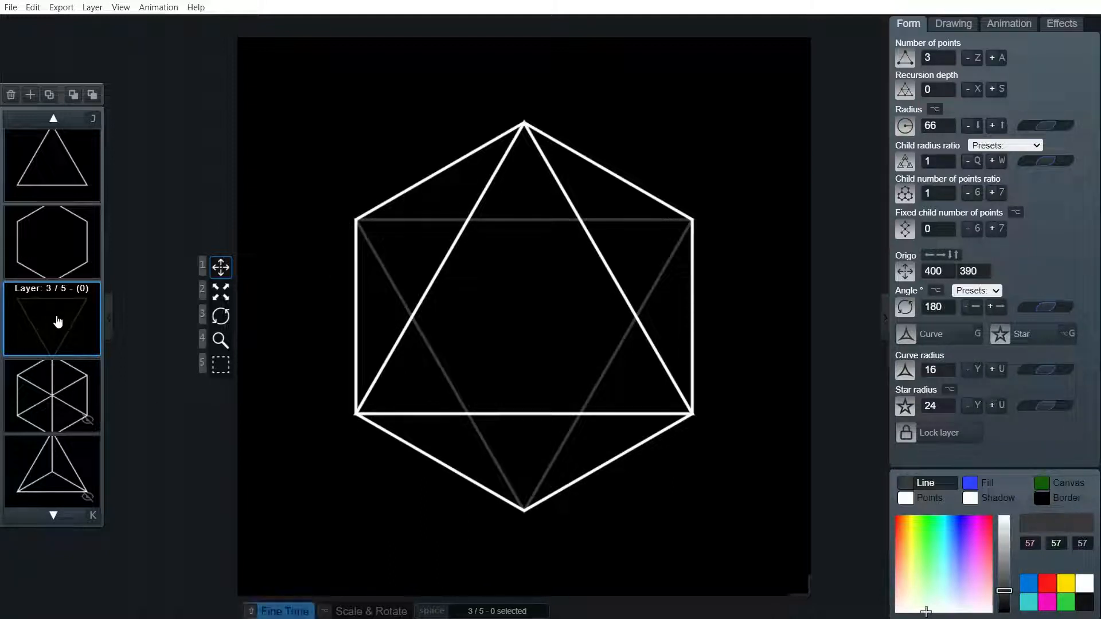
Select the upright triangle, plain hexagon and inverted triangle layers together and hide them.
{"action": "key", "text": "shift+j"}
{"action": "key", "text": "shift+j"}
{"action": "key", "text": "ctrl+b"}
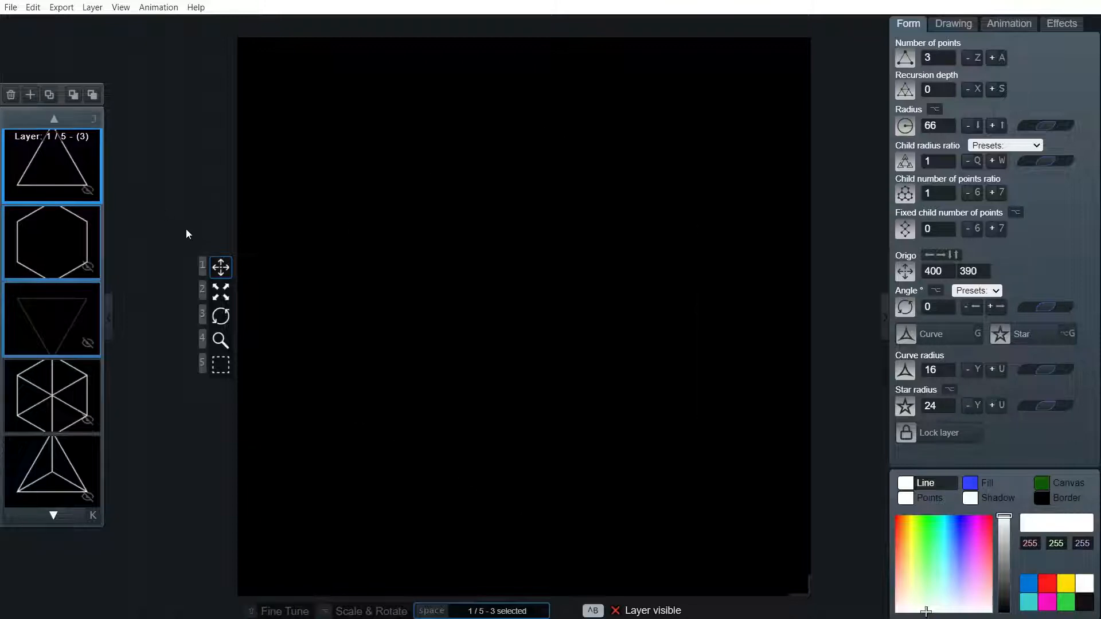
Make the hidden hexagon with origo lines in layer 4 visible and duplicate it.
{"action": "left_click", "coordinate": [68, 399]}
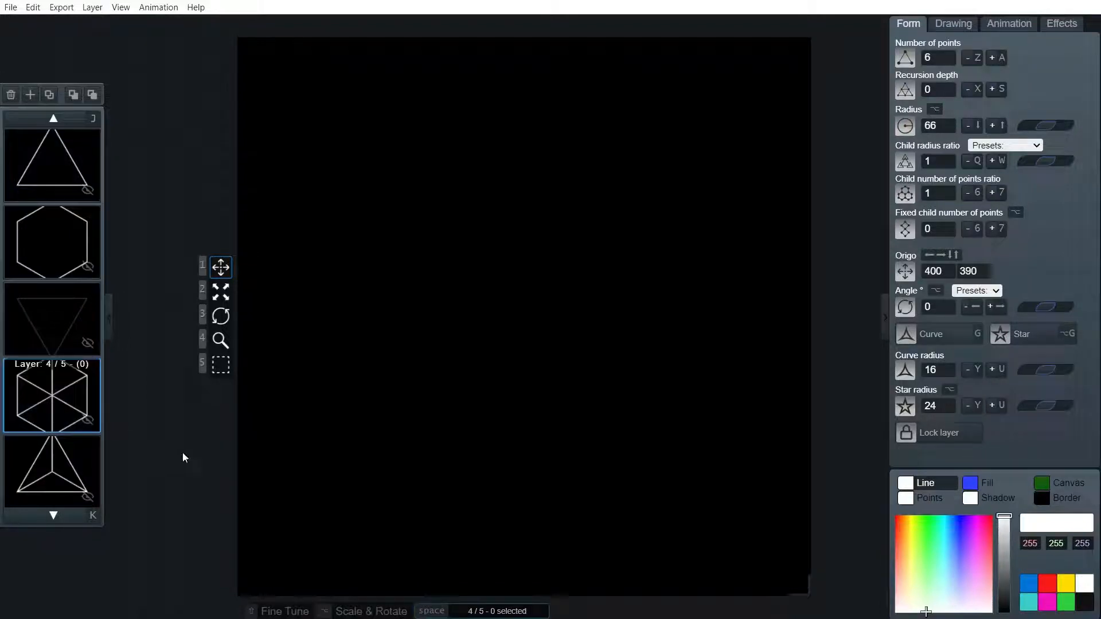
{"action": "left_click", "coordinate": [86, 422]}
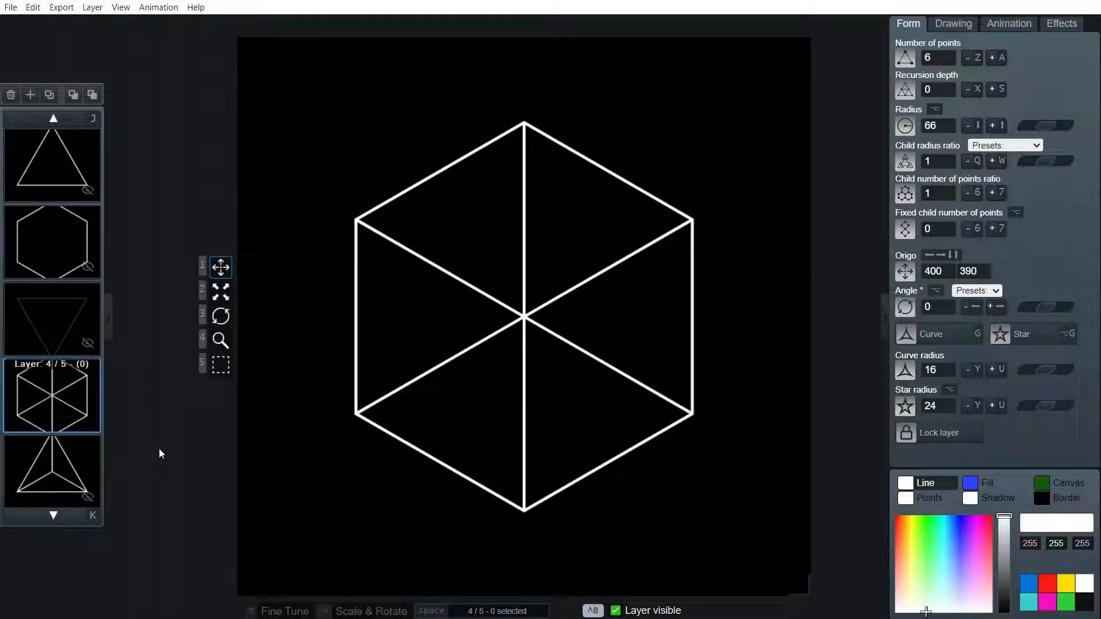
{"action": "key", "text": "c"}
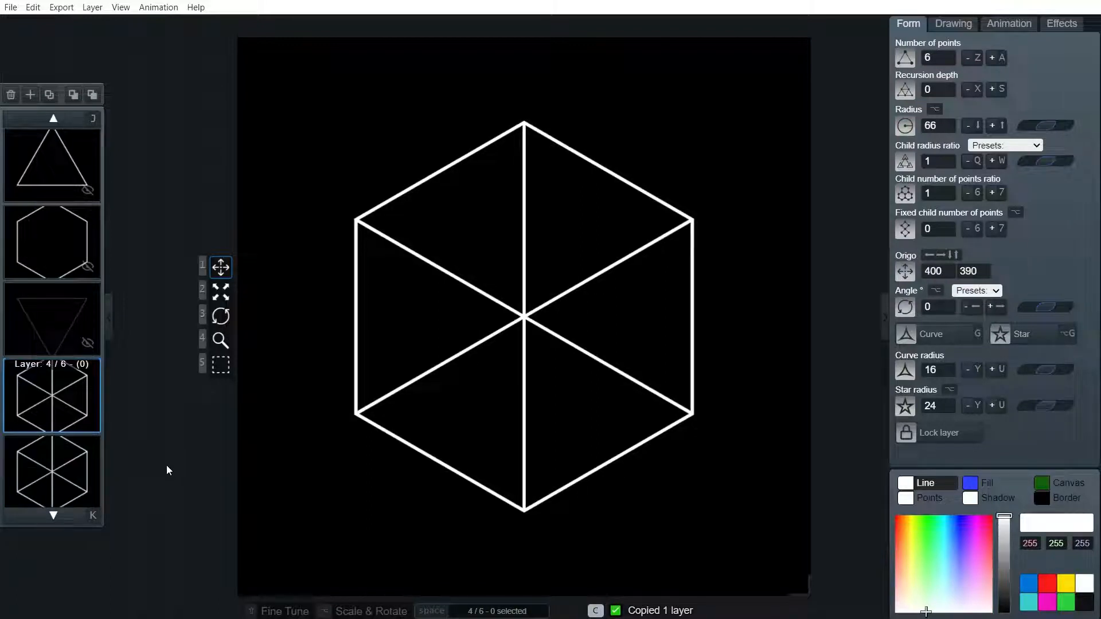
Turn off the origo lines of the hexagon copy in layer 5.
{"action": "left_click", "coordinate": [74, 471]}
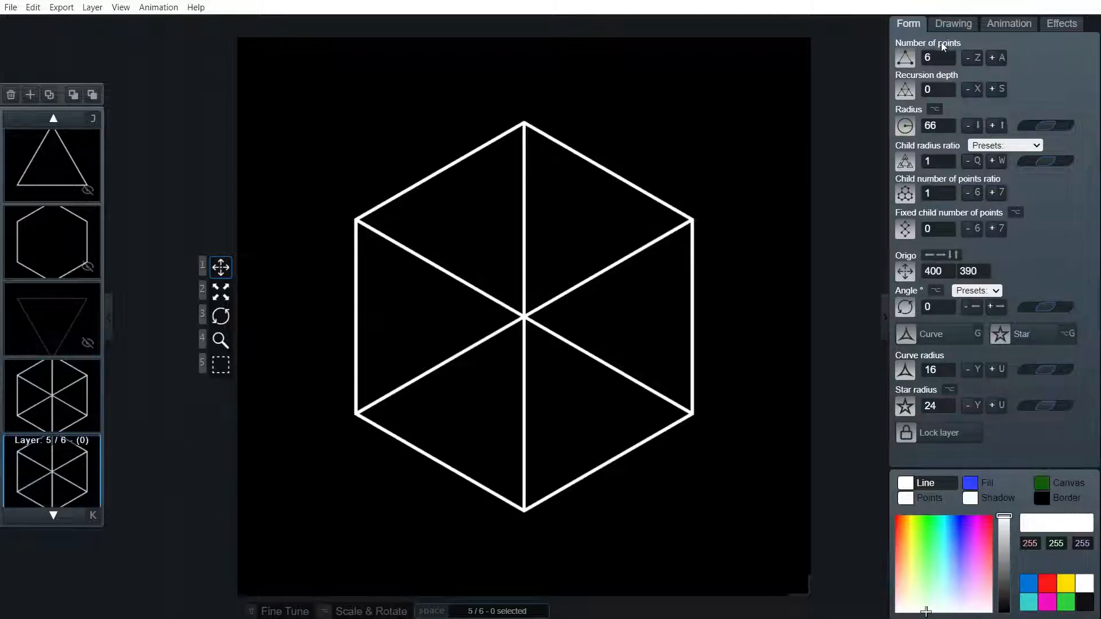
{"action": "left_click", "coordinate": [951, 24]}
{"action": "left_click", "coordinate": [956, 74]}
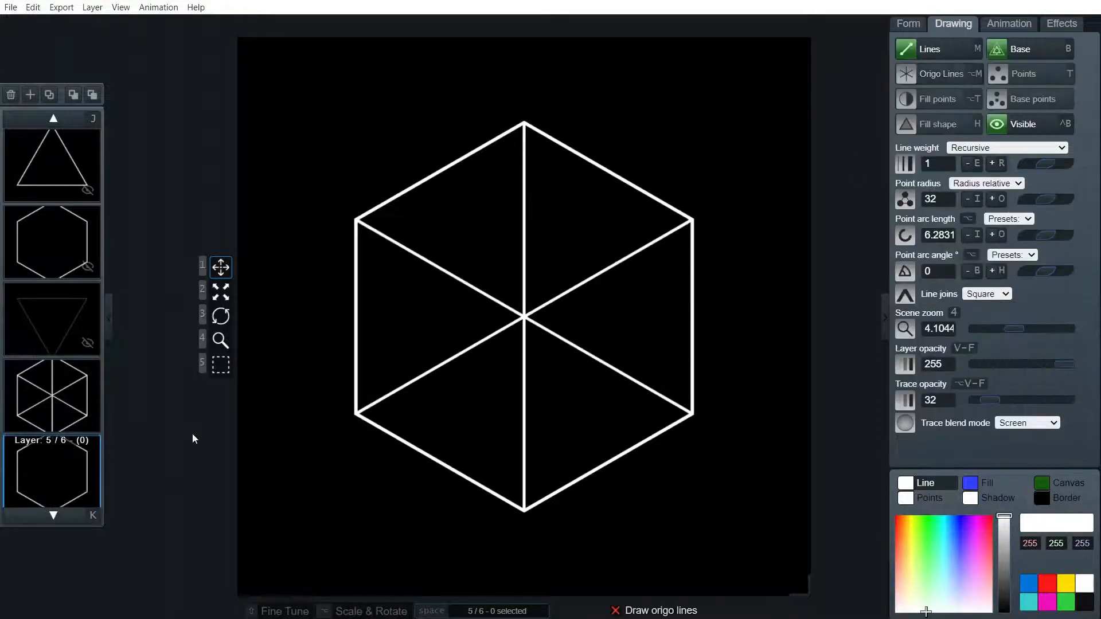
Set the layer 4 hexagon's number of points to 3 and turn off its lines, keeping only the origo lines.
{"action": "left_click", "coordinate": [61, 420]}
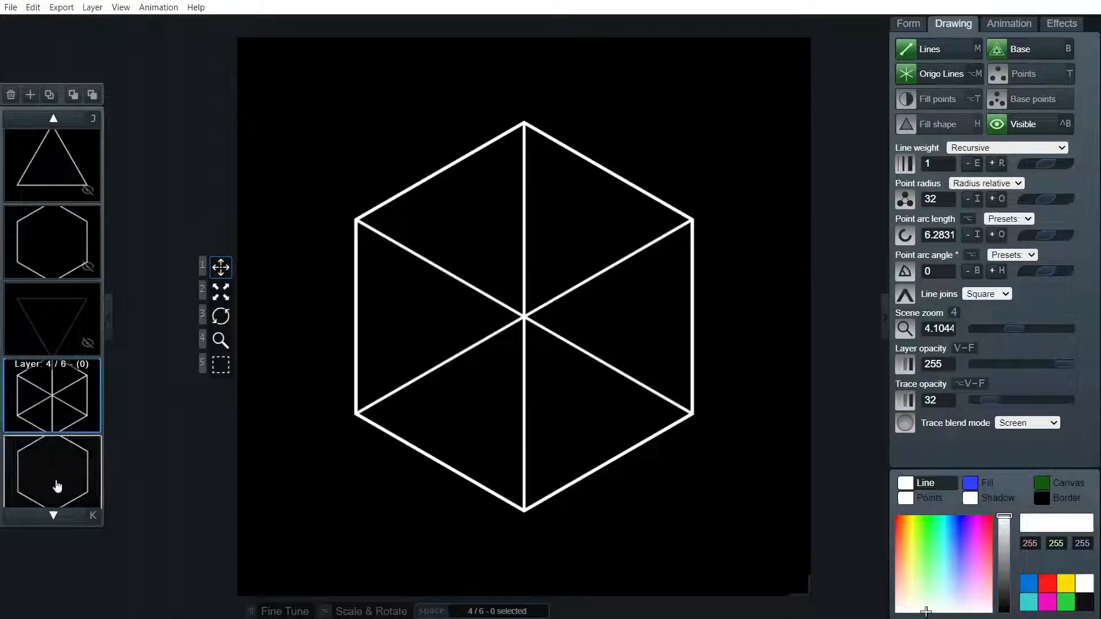
{"action": "left_click", "coordinate": [911, 24]}
{"action": "left_click", "coordinate": [975, 58]}
{"action": "left_click", "coordinate": [974, 58]}
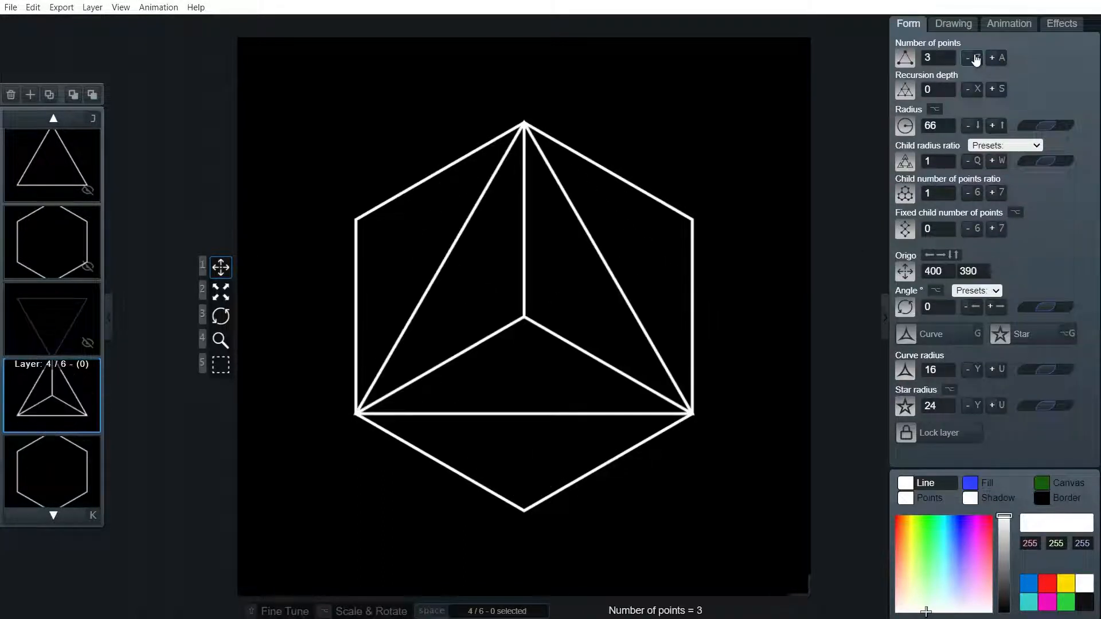
{"action": "left_click", "coordinate": [975, 59]}
{"action": "left_click", "coordinate": [962, 28]}
{"action": "left_click", "coordinate": [952, 53]}
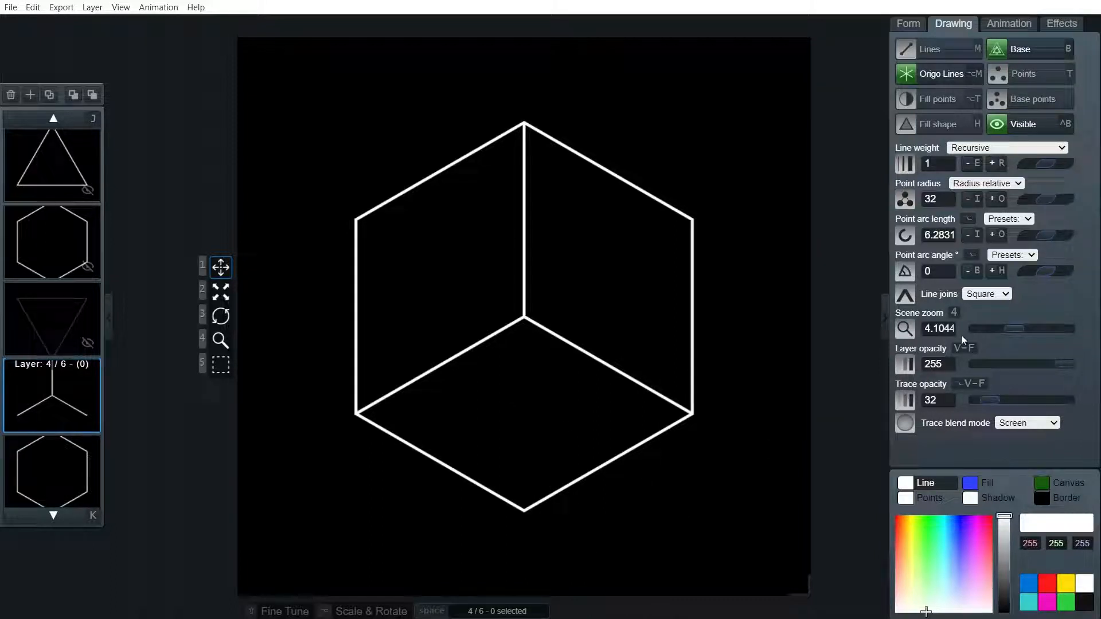
Duplicate the three-spoke origo line layer and set the angle of the copy in layer 4 to 180.
{"action": "key", "text": "c"}
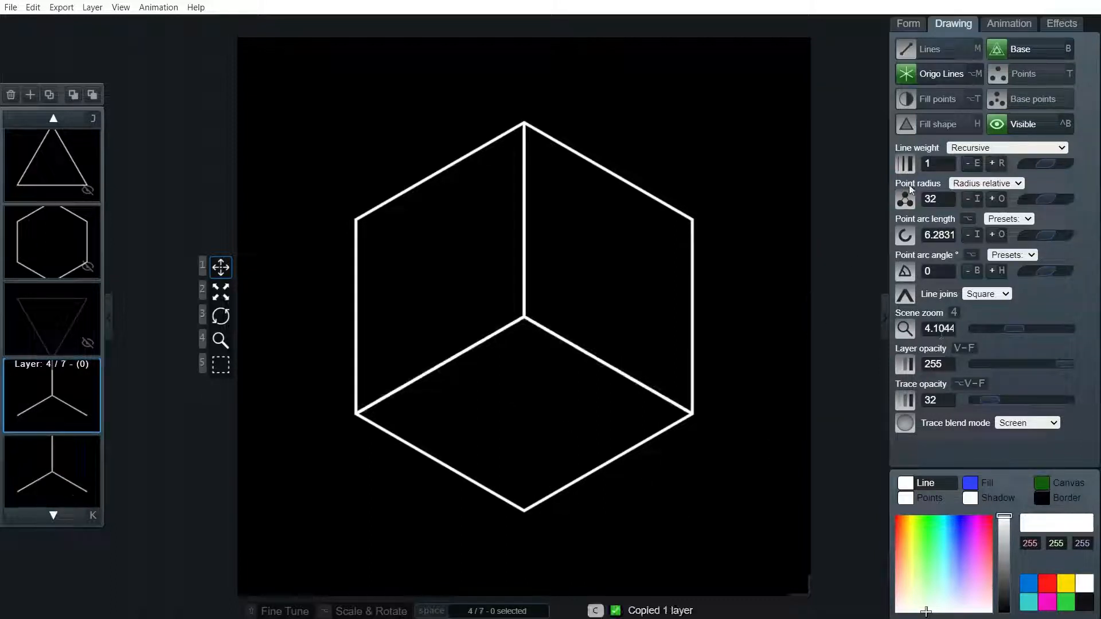
{"action": "left_click", "coordinate": [906, 24]}
{"action": "left_click", "coordinate": [978, 291]}
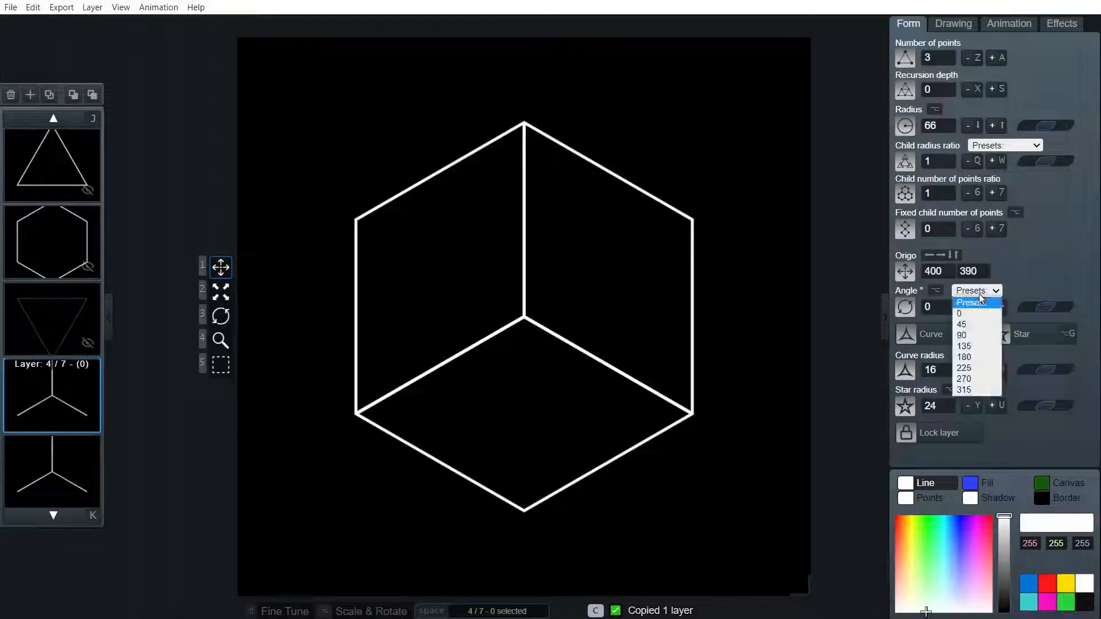
{"action": "left_click", "coordinate": [973, 354]}
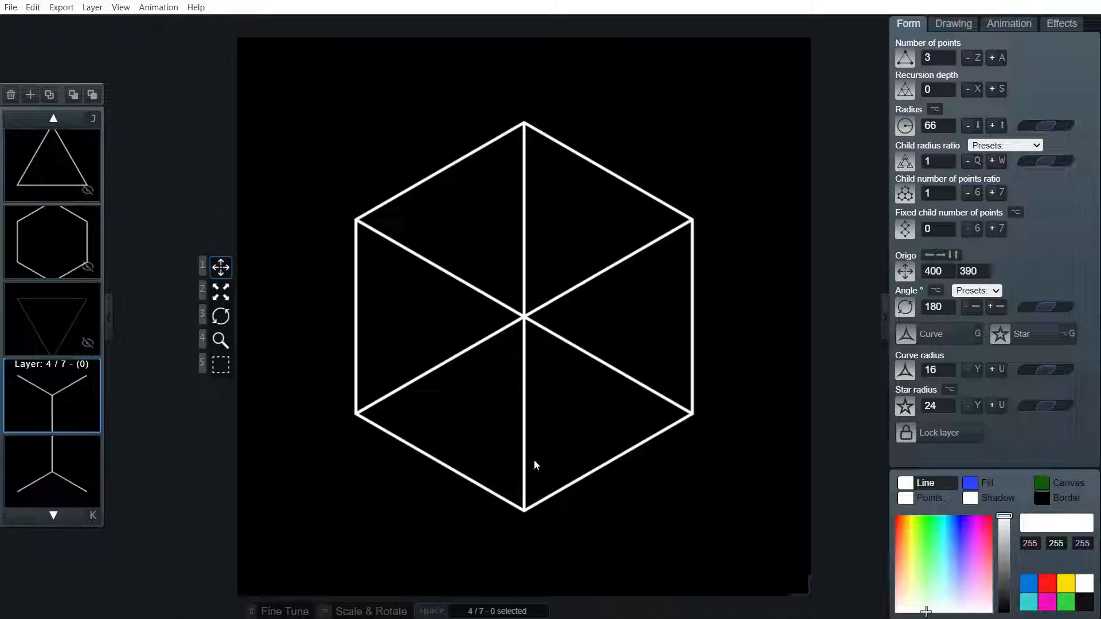
Darken the line color of the three-spoke origo lines in layer 5 to gray 72, 72, 72.
{"action": "key", "text": "k"}
{"action": "key", "text": "k"}
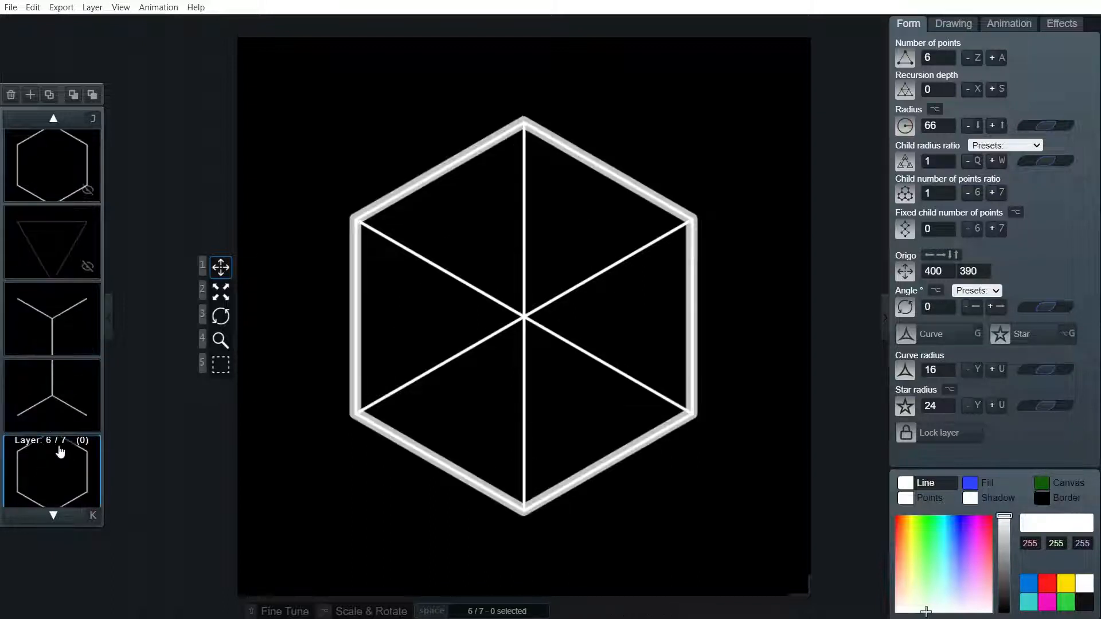
{"action": "key", "text": "j"}
{"action": "key", "text": "j"}
{"action": "key", "text": "k"}
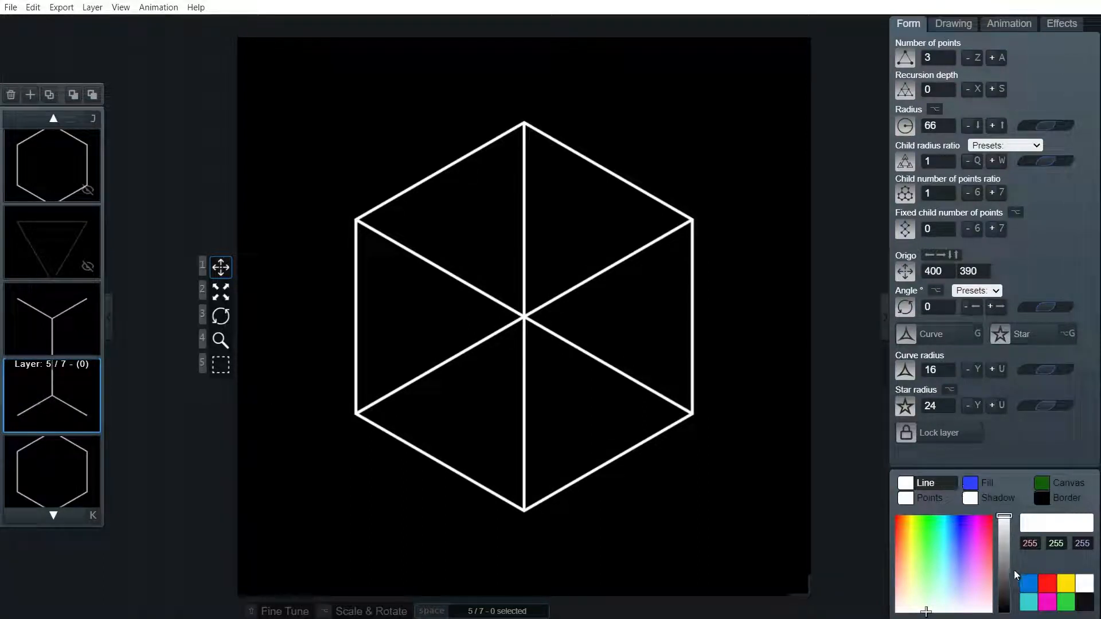
{"action": "left_click_drag", "start_coordinate": [1004, 519], "coordinate": [1010, 590]}
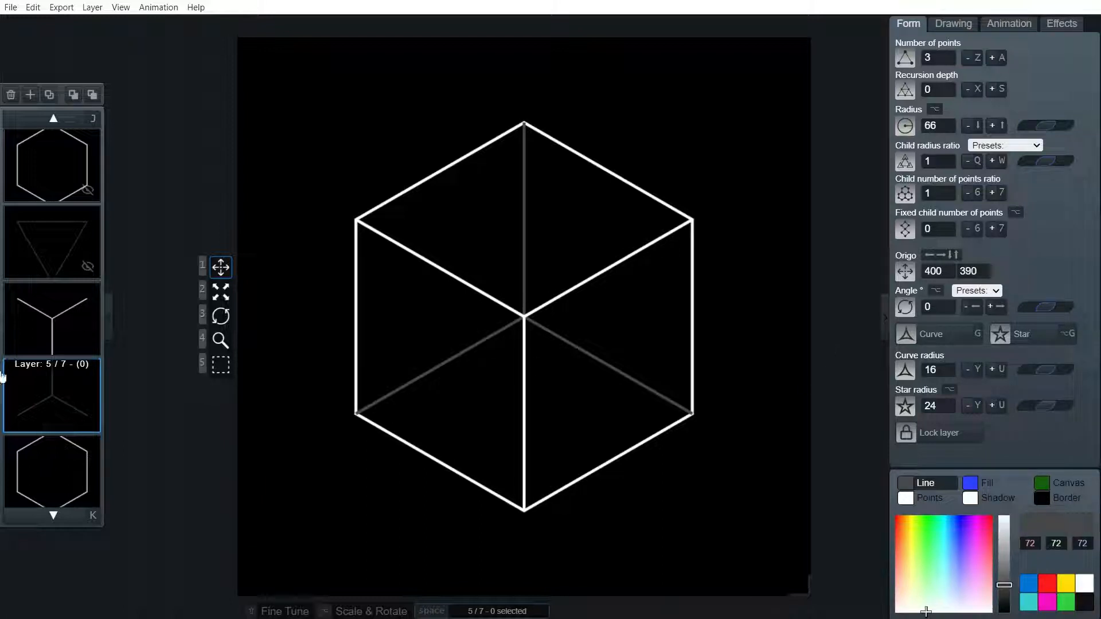
Select the three cube layers, 4 to 6, together and hide them.
{"action": "scroll", "coordinate": [40, 376], "scroll_direction": "down", "scroll_amount": 2}
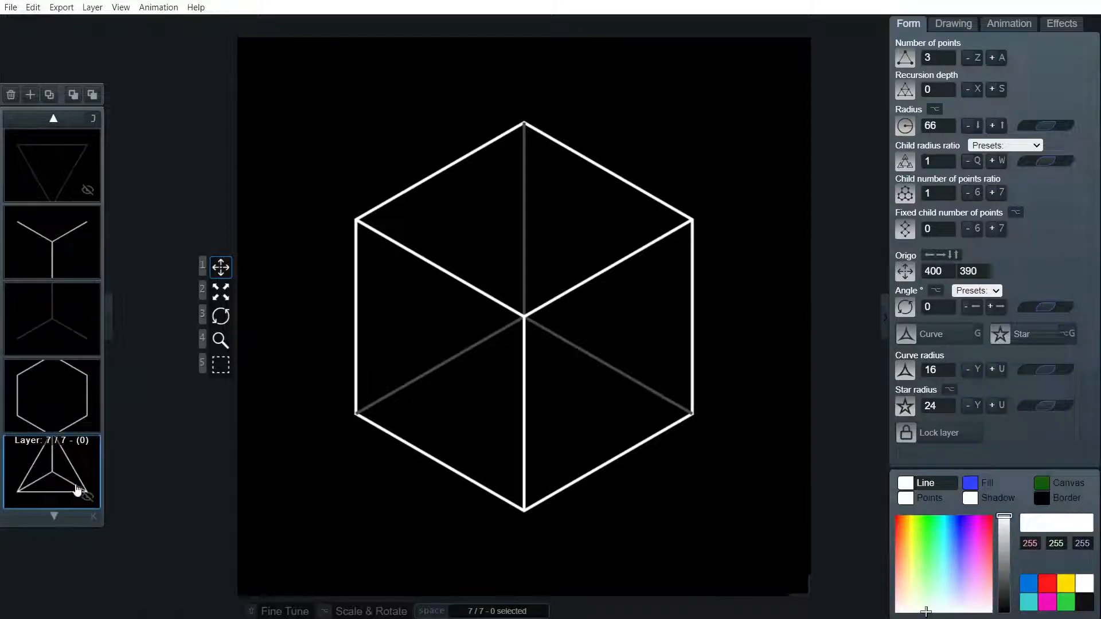
{"action": "left_click", "coordinate": [66, 423]}
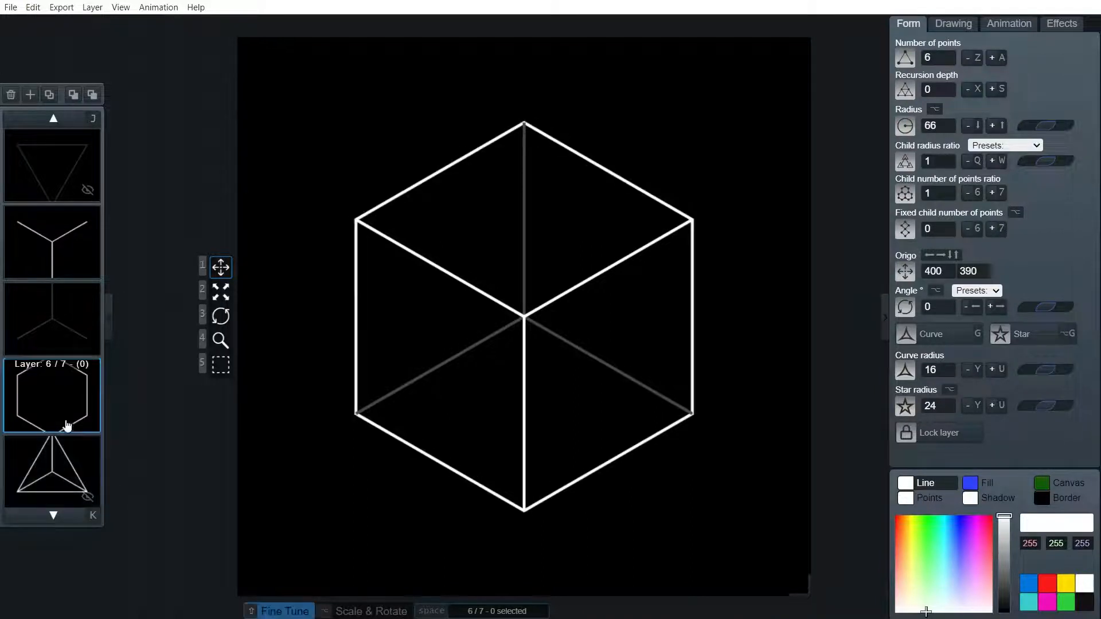
{"action": "key", "text": "shift+j"}
{"action": "key", "text": "shift+j"}
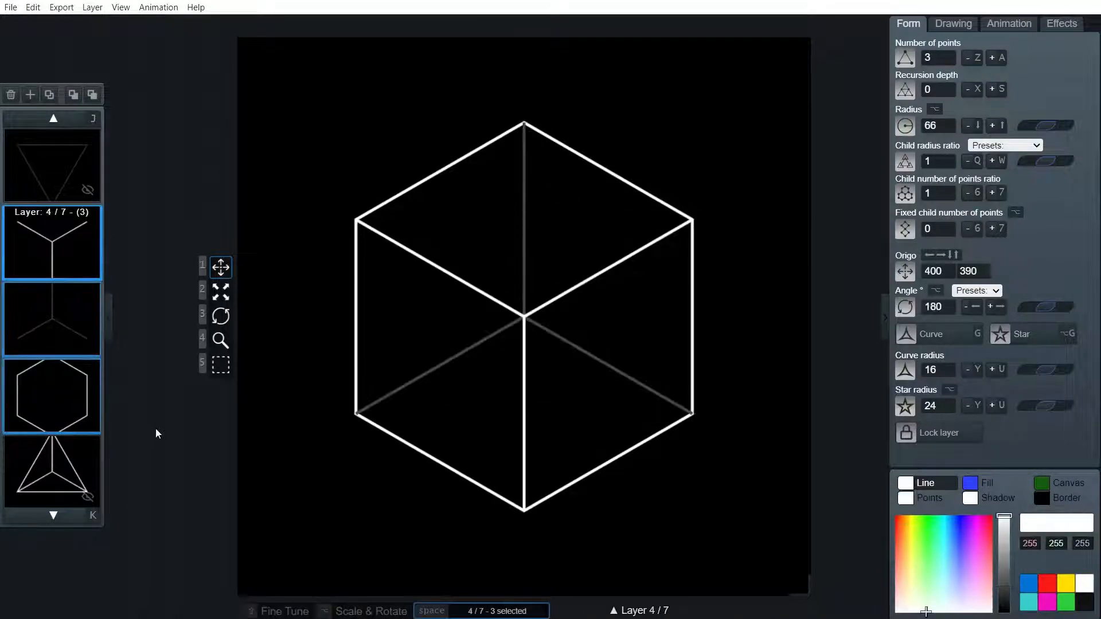
{"action": "key", "text": "ctrl+b"}
{"action": "key", "text": "k"}
{"action": "key", "text": "k"}
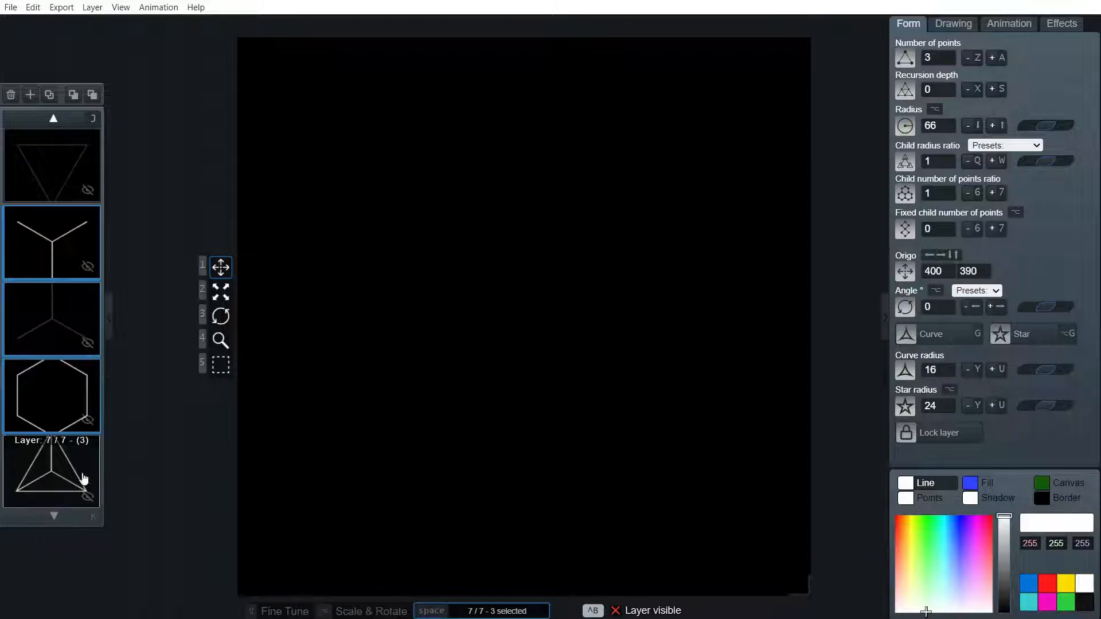
Duplicate the hidden hexagon in layer 2 and bring one of the two, made visible, up to layer 1.
{"action": "key", "text": "j"}
{"action": "key", "text": "j"}
{"action": "key", "text": "j"}
{"action": "key", "text": "j"}
{"action": "key", "text": "j"}
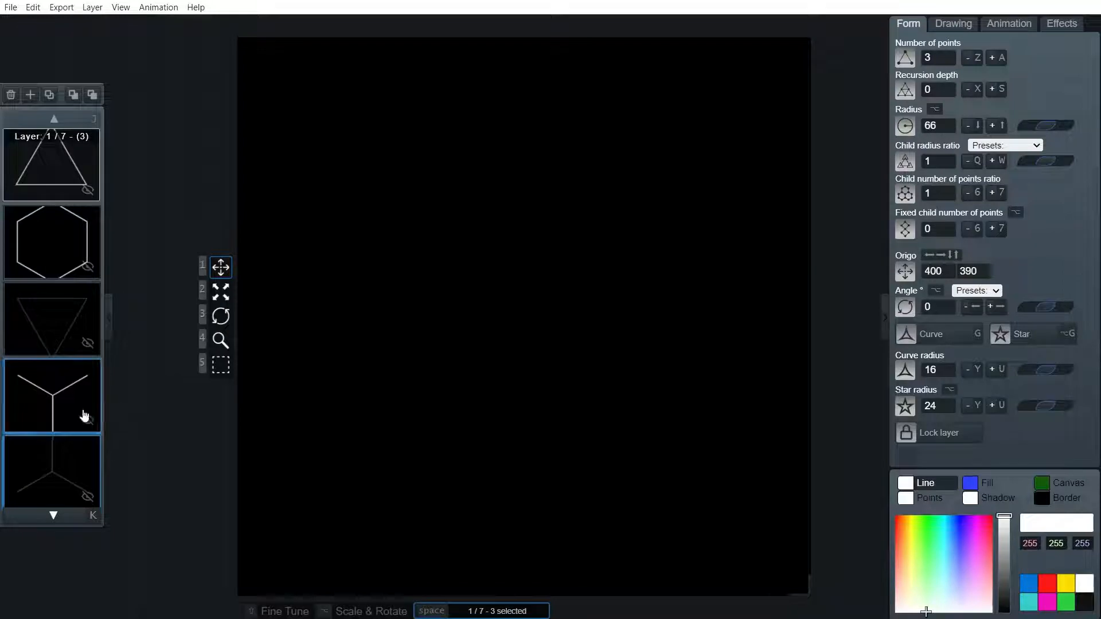
{"action": "left_click", "coordinate": [64, 247]}
{"action": "key", "text": "c"}
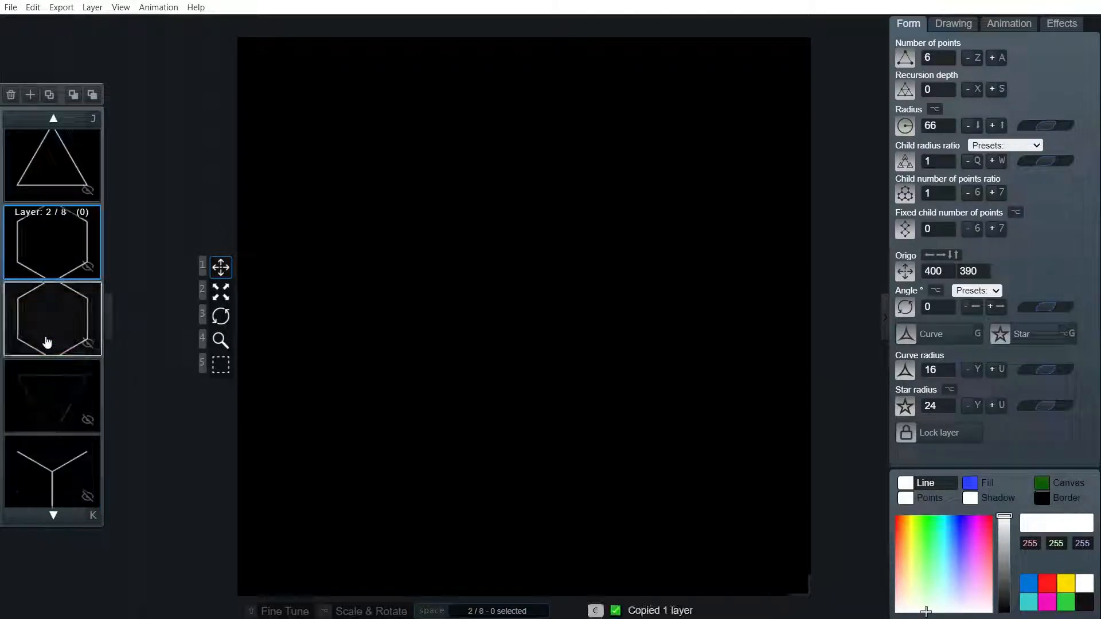
{"action": "left_click", "coordinate": [87, 267]}
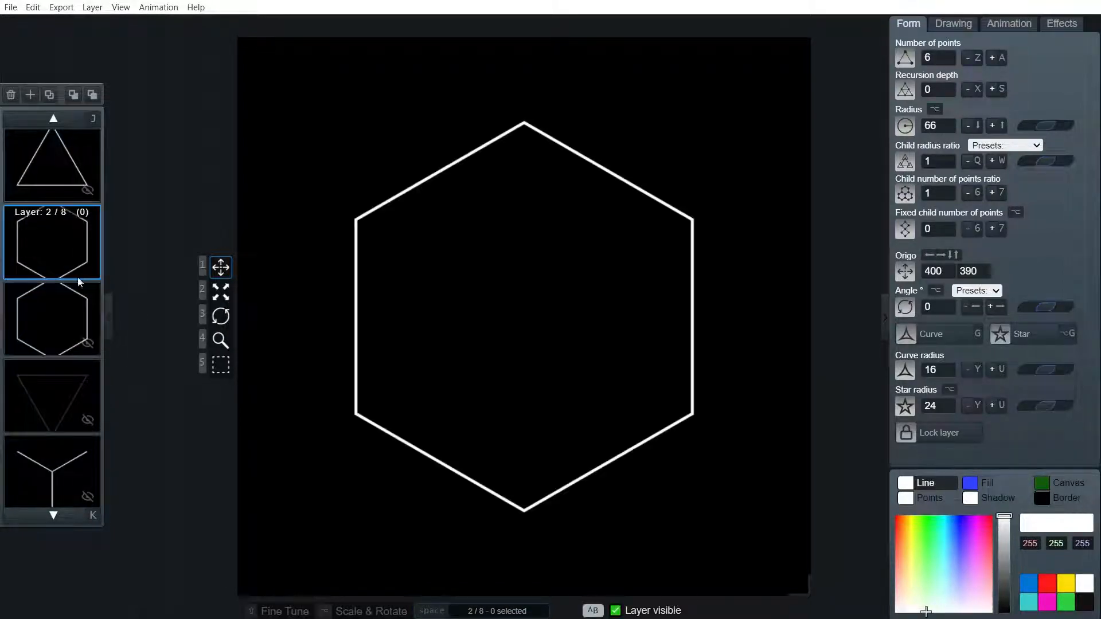
{"action": "key", "text": "alt+j"}
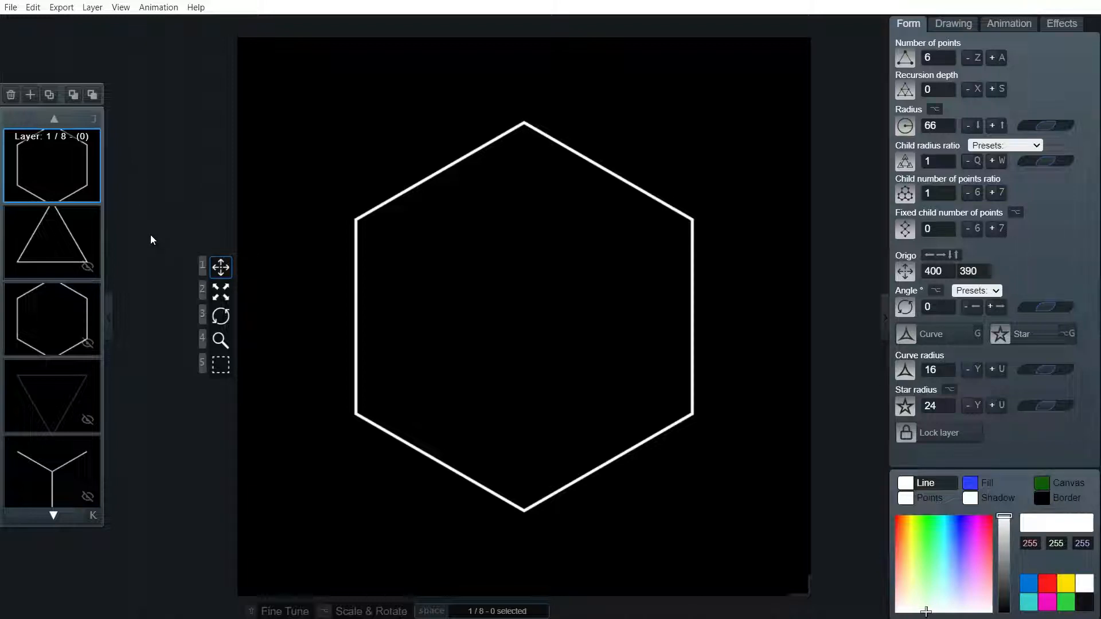
Turn on the origo lines of the hexagon in layer 1 and duplicate it.
{"action": "left_click", "coordinate": [954, 23]}
{"action": "left_click", "coordinate": [941, 71]}
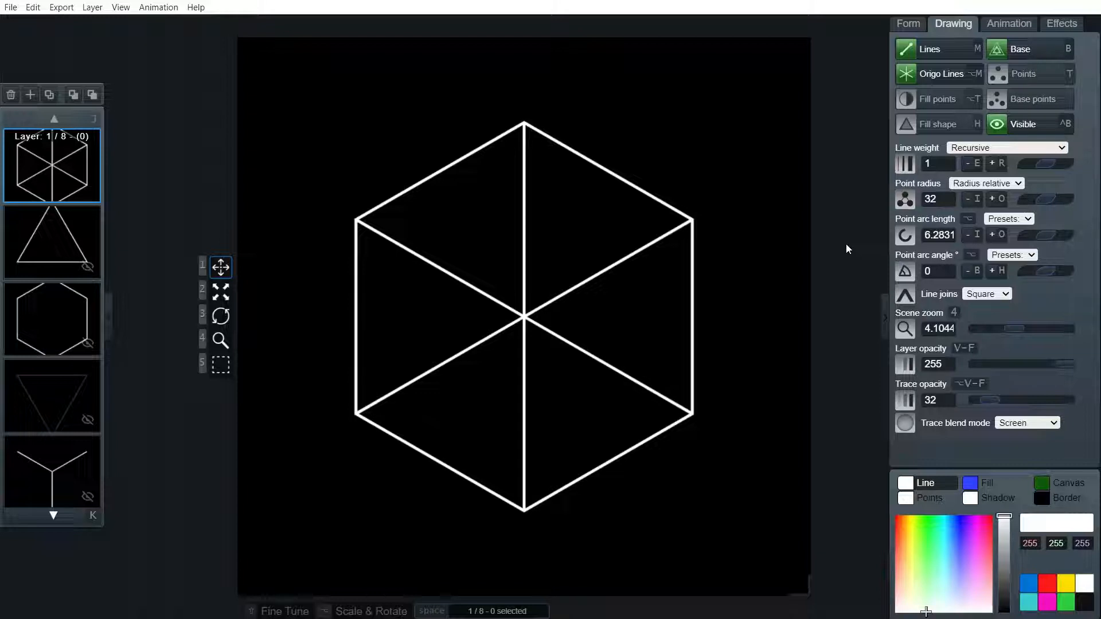
{"action": "key", "text": "c"}
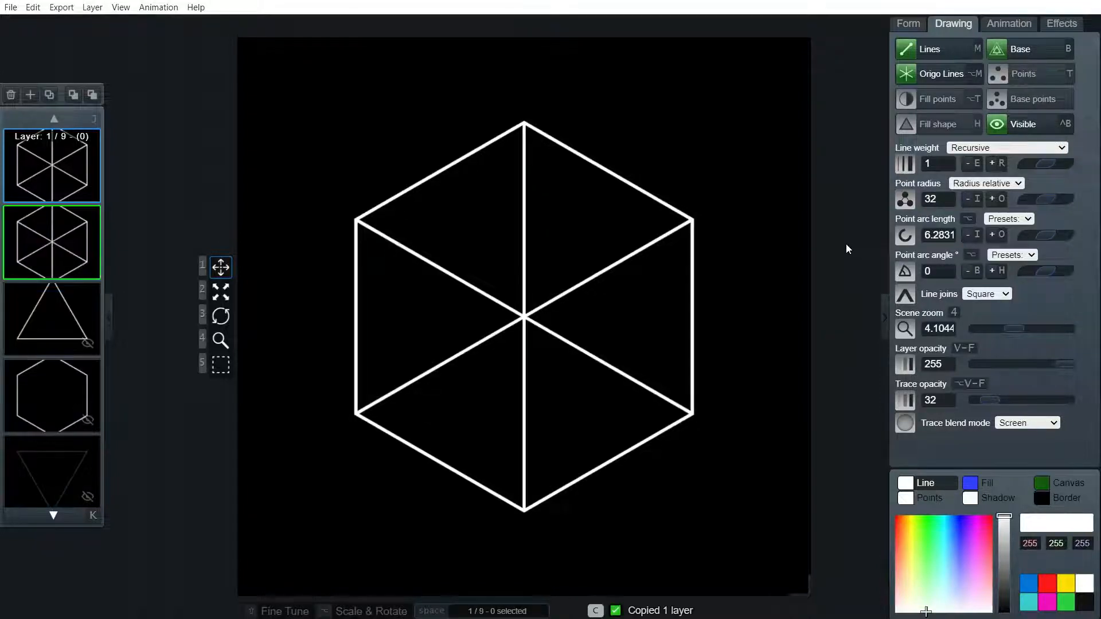
Set the number of points of the layer 1 hexagon with origo lines to 3.
{"action": "left_click", "coordinate": [908, 23]}
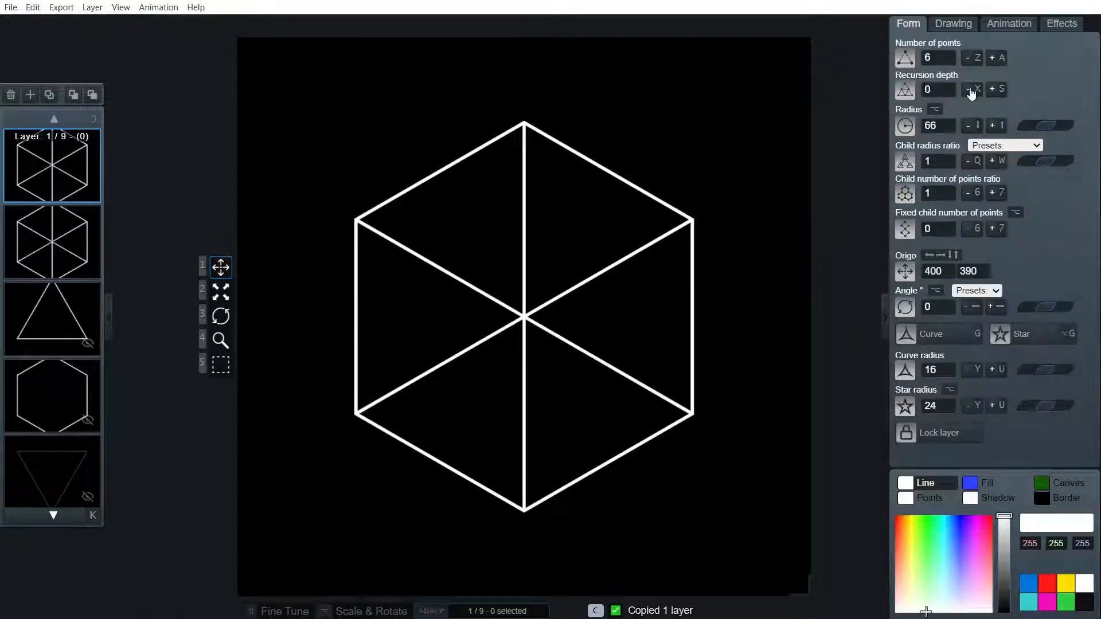
{"action": "left_click", "coordinate": [969, 58]}
{"action": "left_click", "coordinate": [970, 57]}
{"action": "left_click", "coordinate": [969, 58]}
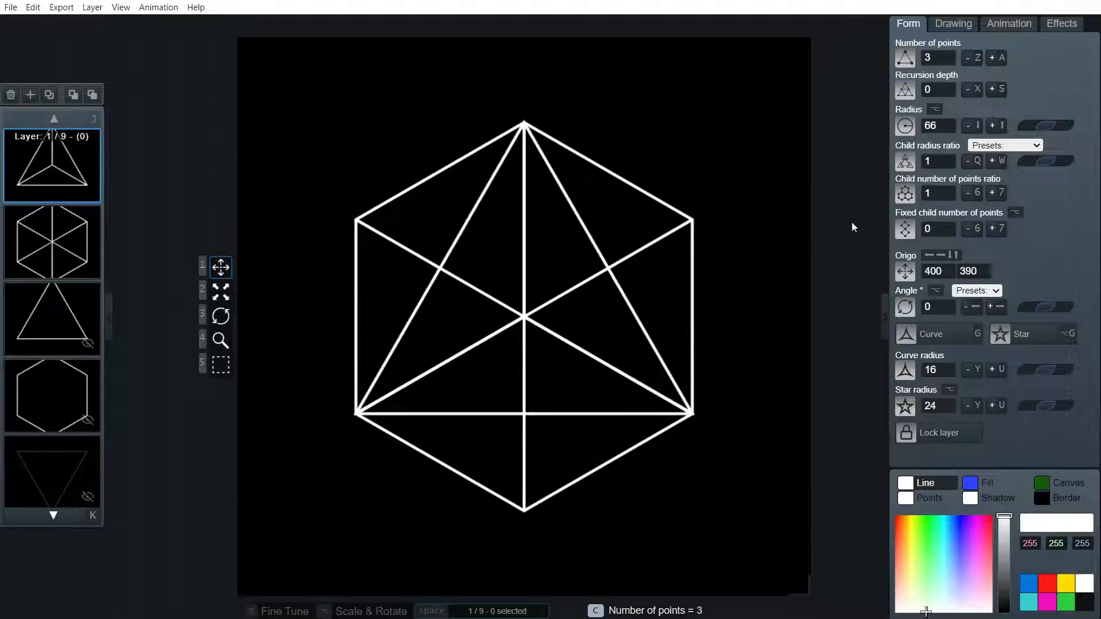
Turn off the origo lines of the hexagon in layer 2.
{"action": "left_click", "coordinate": [47, 245]}
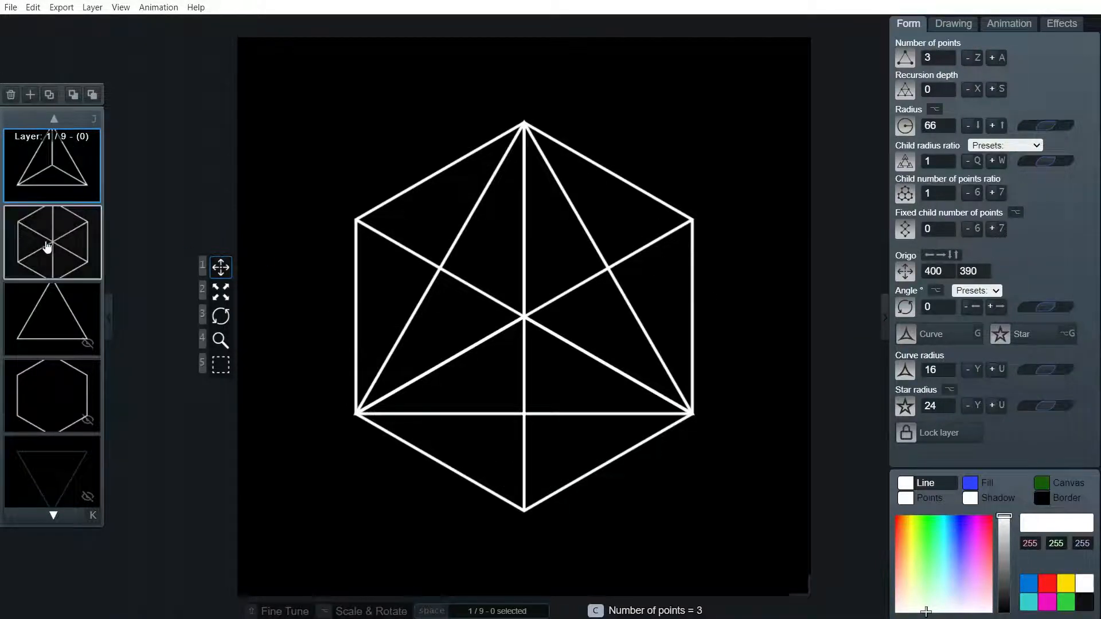
{"action": "left_click", "coordinate": [952, 26]}
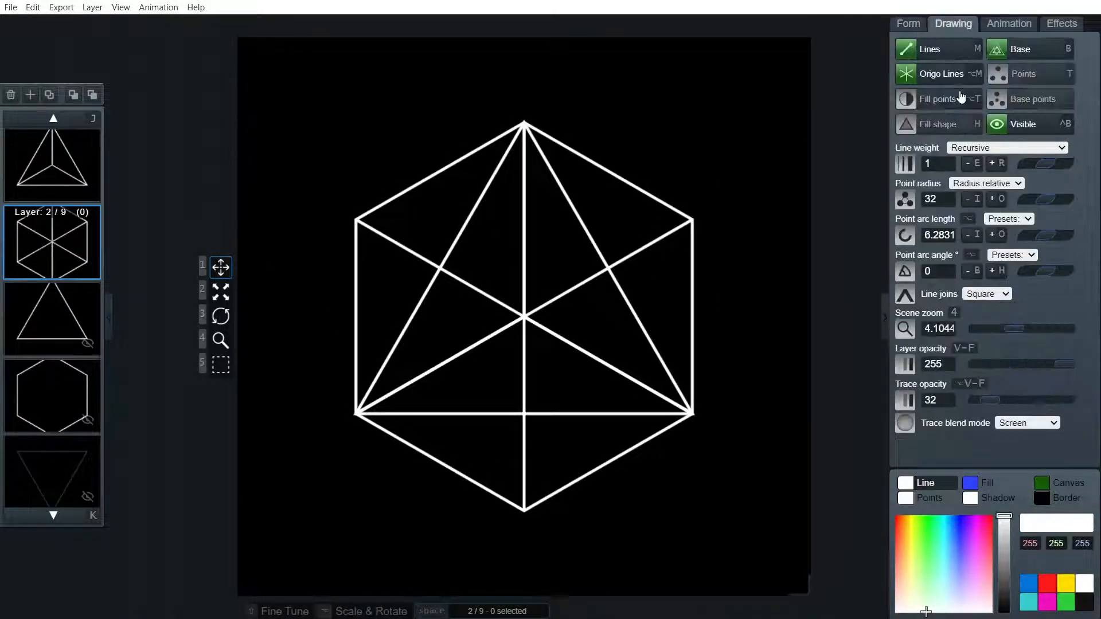
{"action": "left_click", "coordinate": [911, 73]}
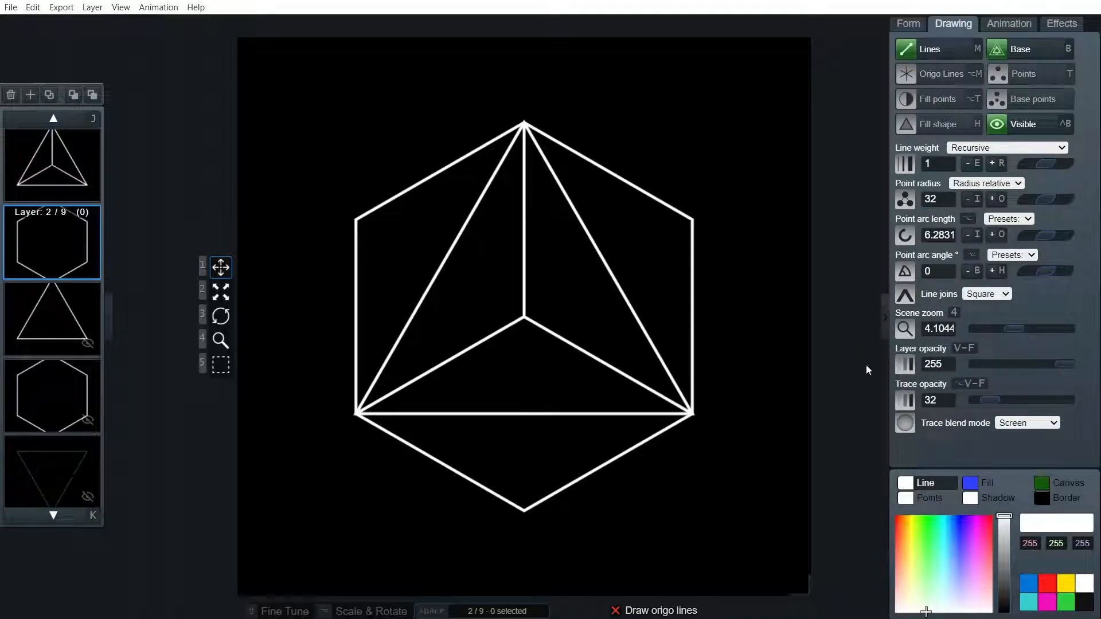
{"action": "left_click", "coordinate": [38, 175]}
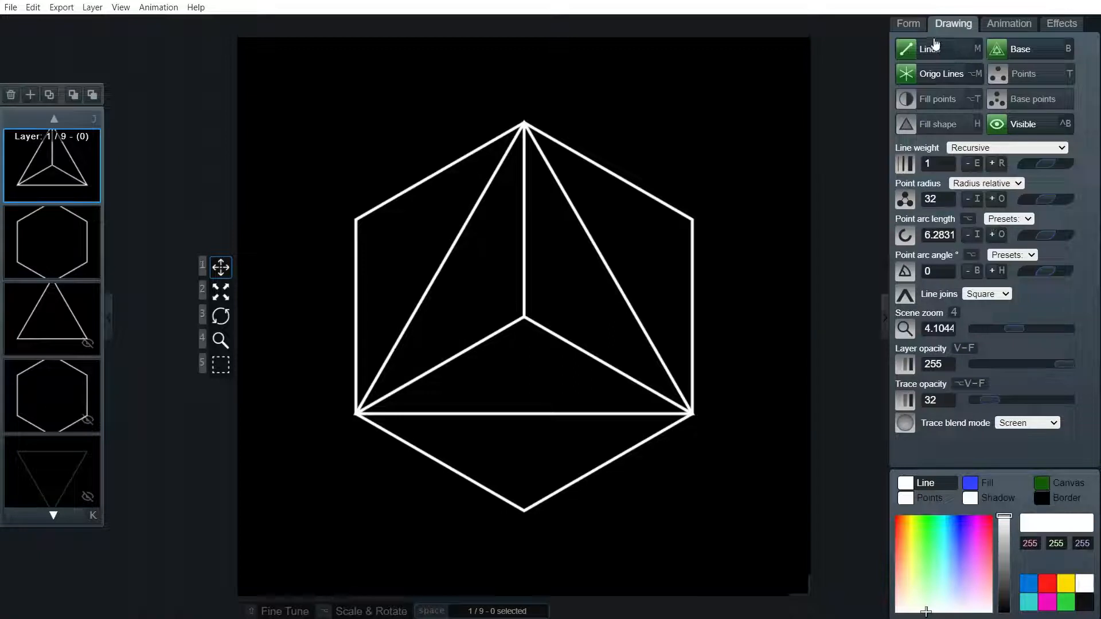
{"action": "left_click", "coordinate": [914, 28]}
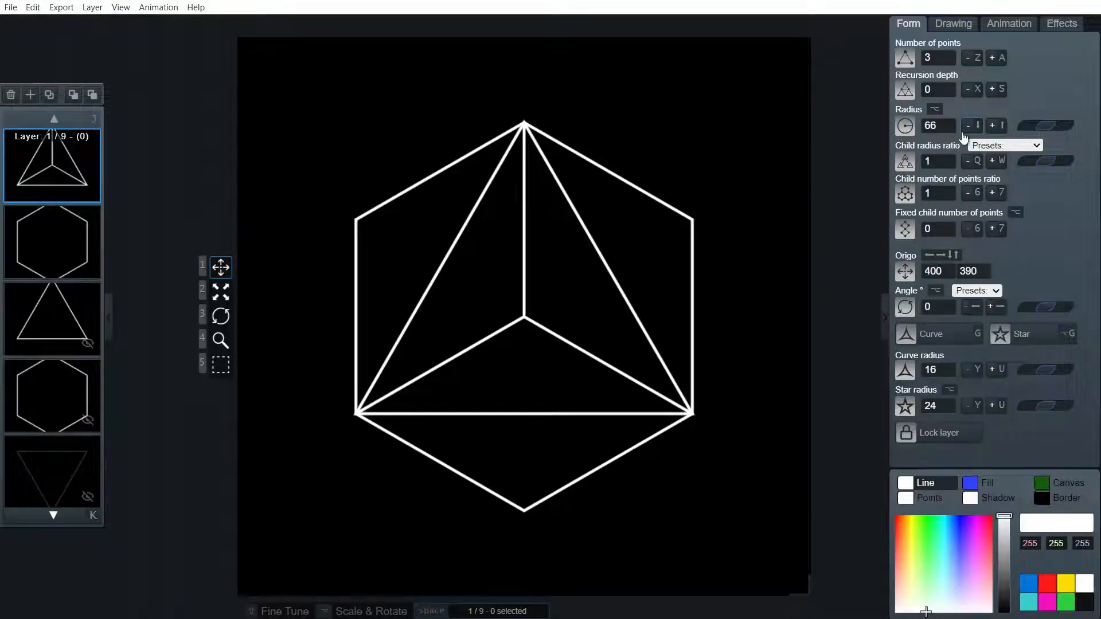
{"action": "left_click", "coordinate": [54, 244]}
{"action": "left_click", "coordinate": [66, 166]}
{"action": "left_click_drag", "start_coordinate": [656, 211], "coordinate": [747, 186]}
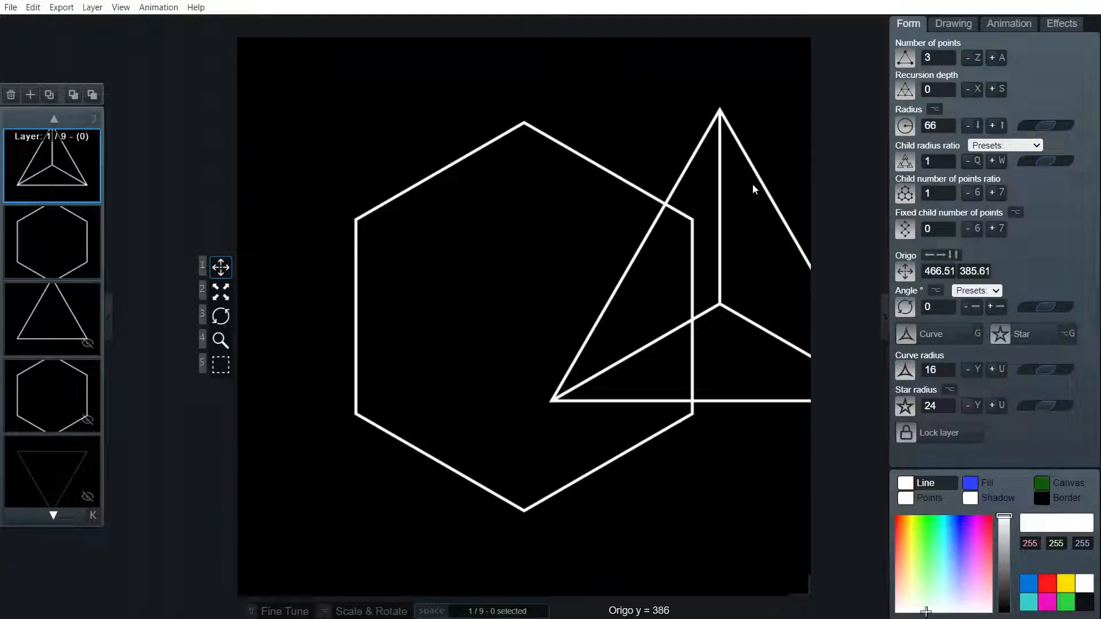
{"action": "left_click", "coordinate": [35, 11]}
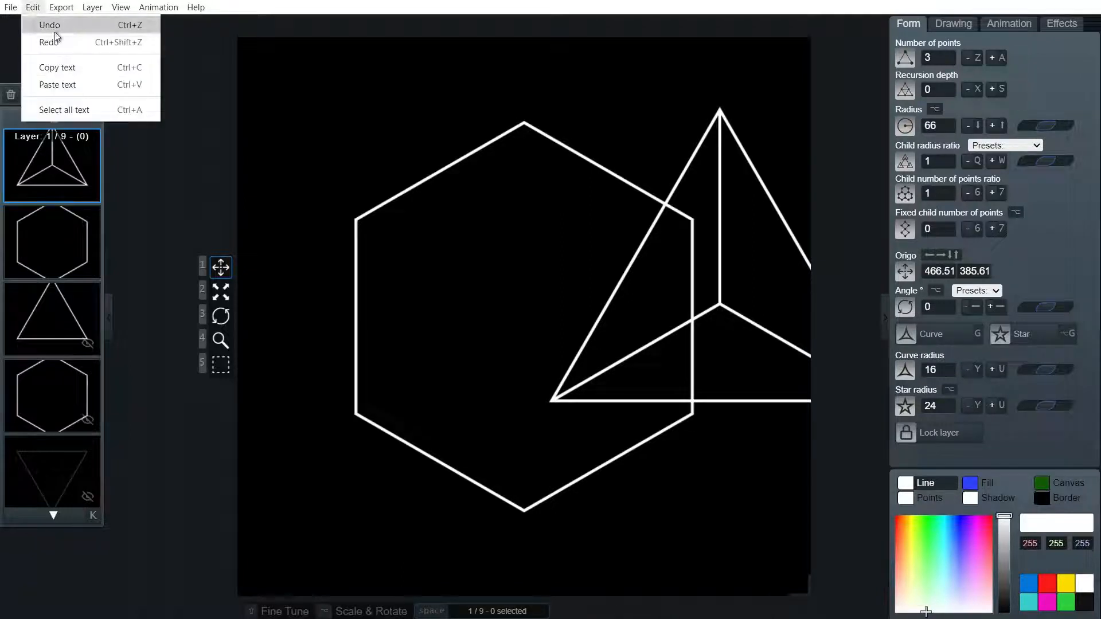
{"action": "left_click", "coordinate": [54, 30]}
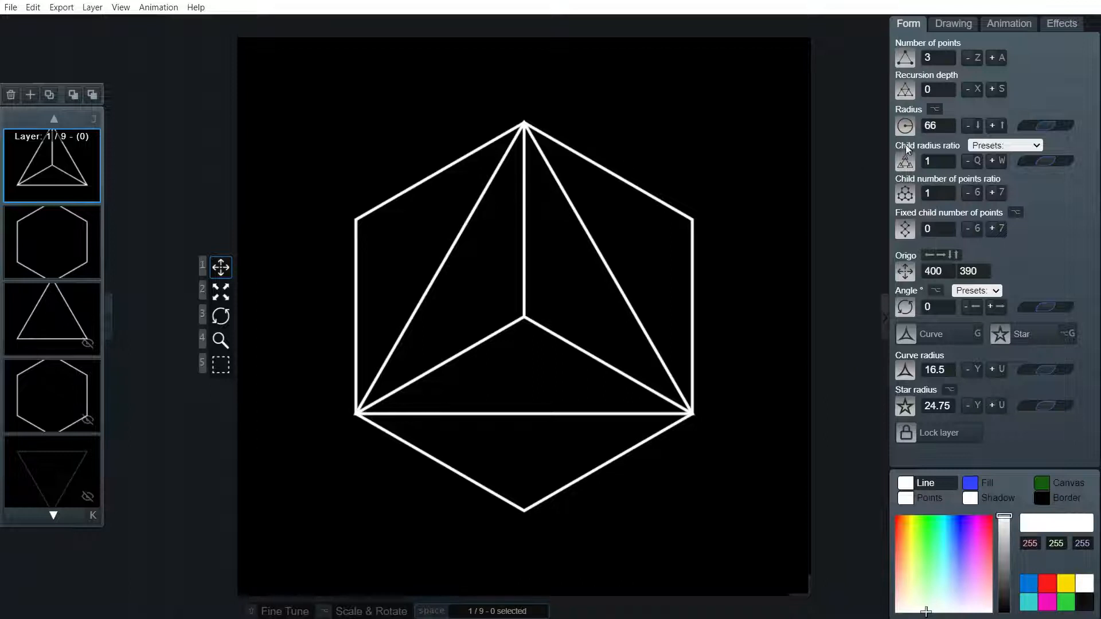
Set the layer 1 triangle's radius to 33 and turn off its origo lines.
{"action": "double_click", "coordinate": [943, 125]}
{"action": "type", "text": "33"}
{"action": "key", "text": "Return"}
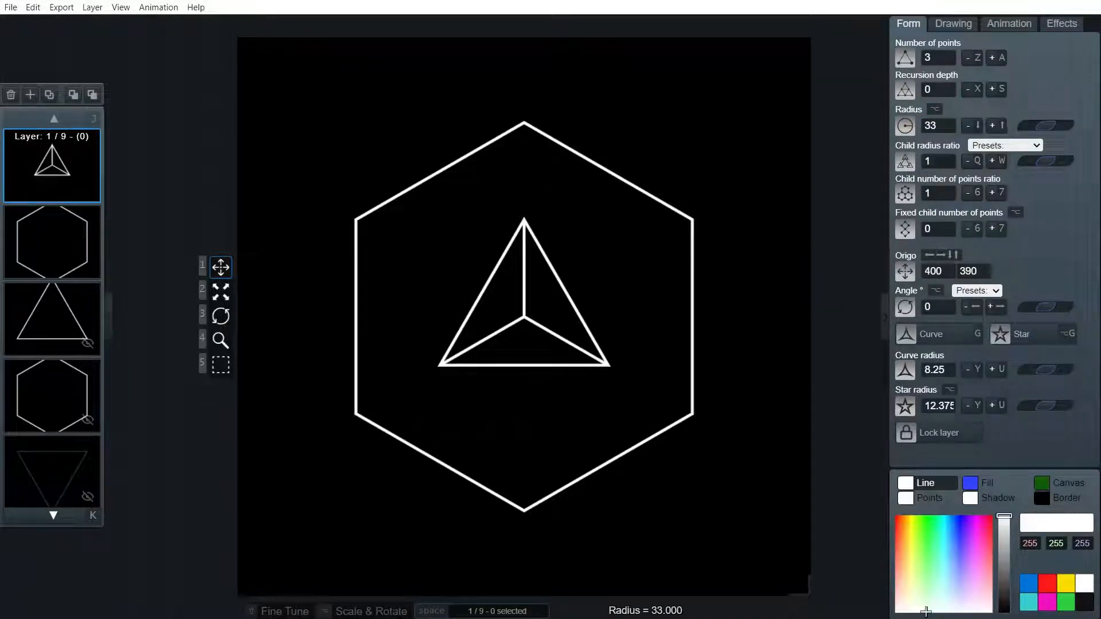
{"action": "left_click", "coordinate": [954, 26]}
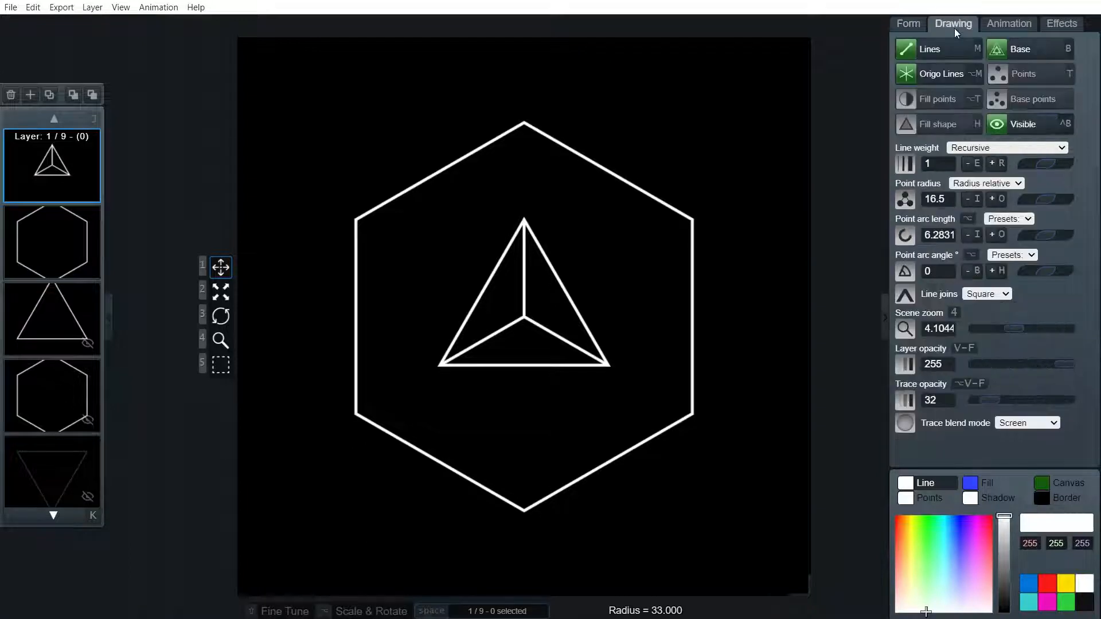
{"action": "left_click", "coordinate": [941, 75]}
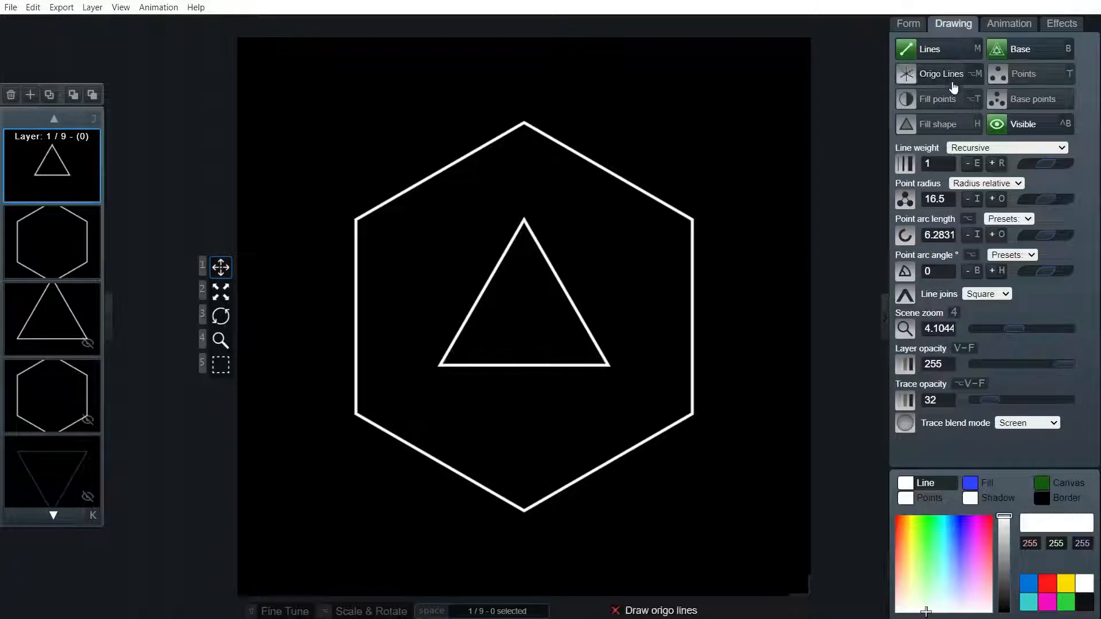
{"action": "left_click", "coordinate": [917, 26]}
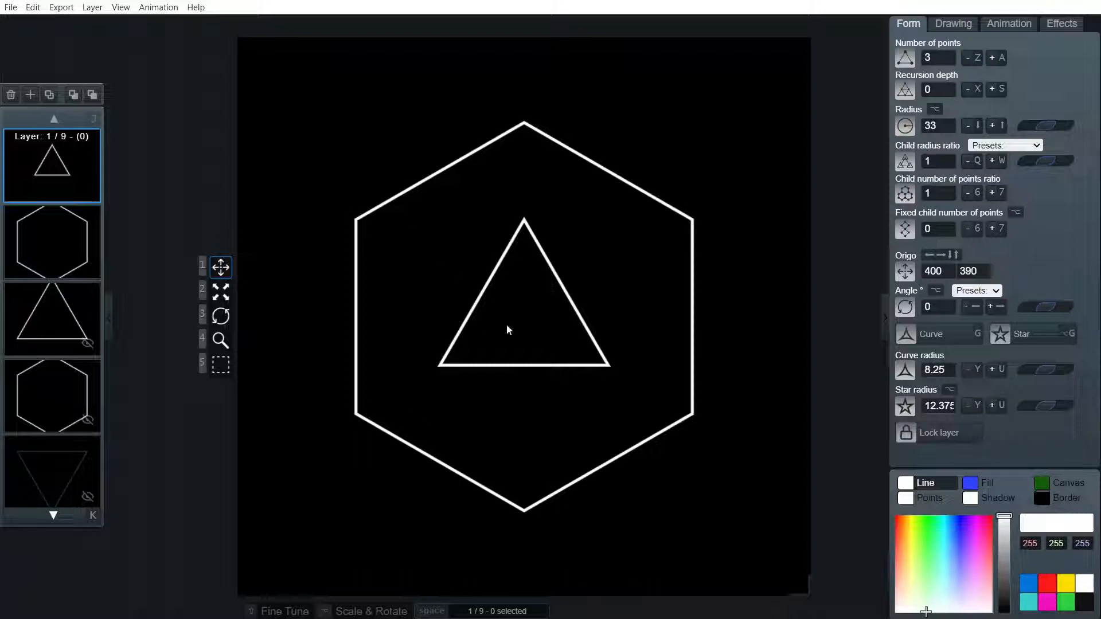
Duplicate the plain hexagon in layer 2 and turn on the origo lines of the one in layer 2.
{"action": "left_click", "coordinate": [54, 245]}
{"action": "key", "text": "c"}
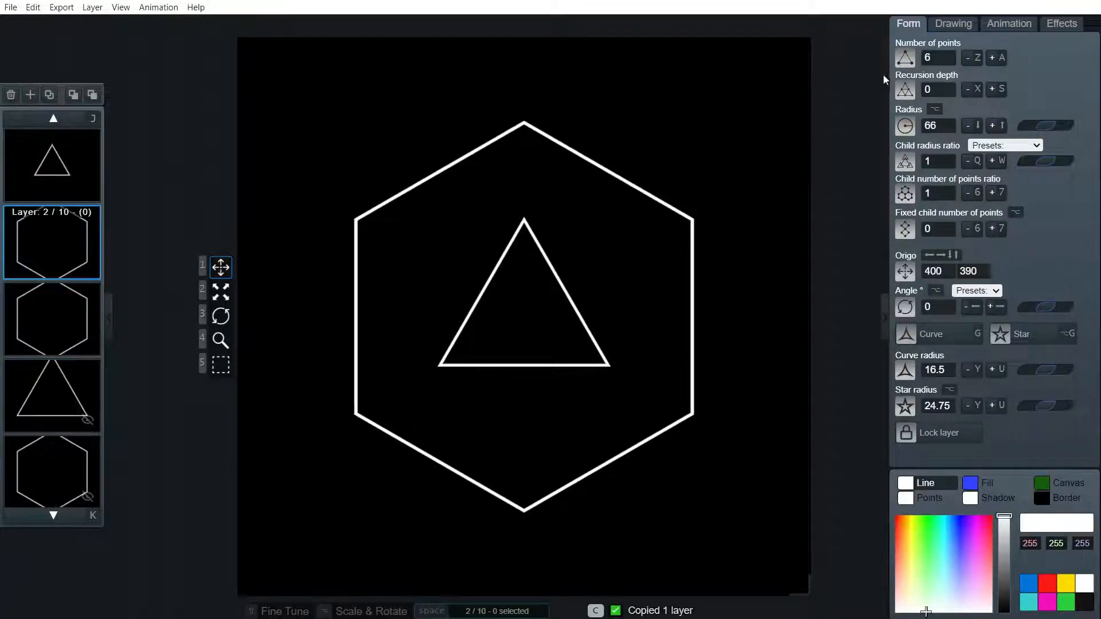
{"action": "left_click", "coordinate": [949, 28]}
{"action": "left_click", "coordinate": [932, 79]}
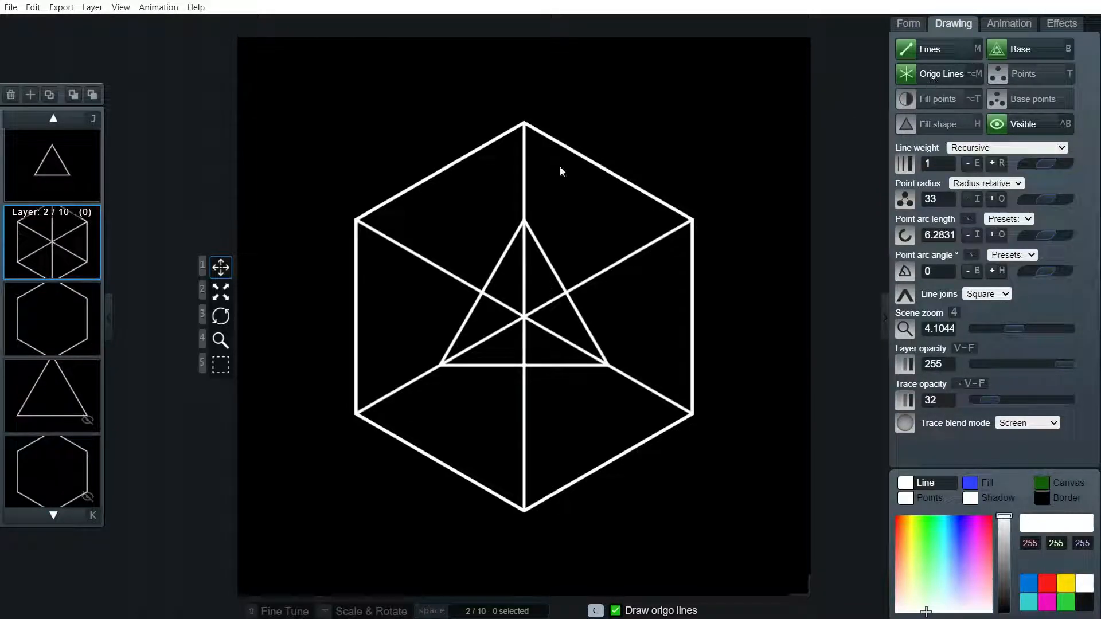
Turn on the shape fill of the small triangle in layer 1 and darken its fill color to 0, 0, 2.
{"action": "left_click", "coordinate": [43, 160]}
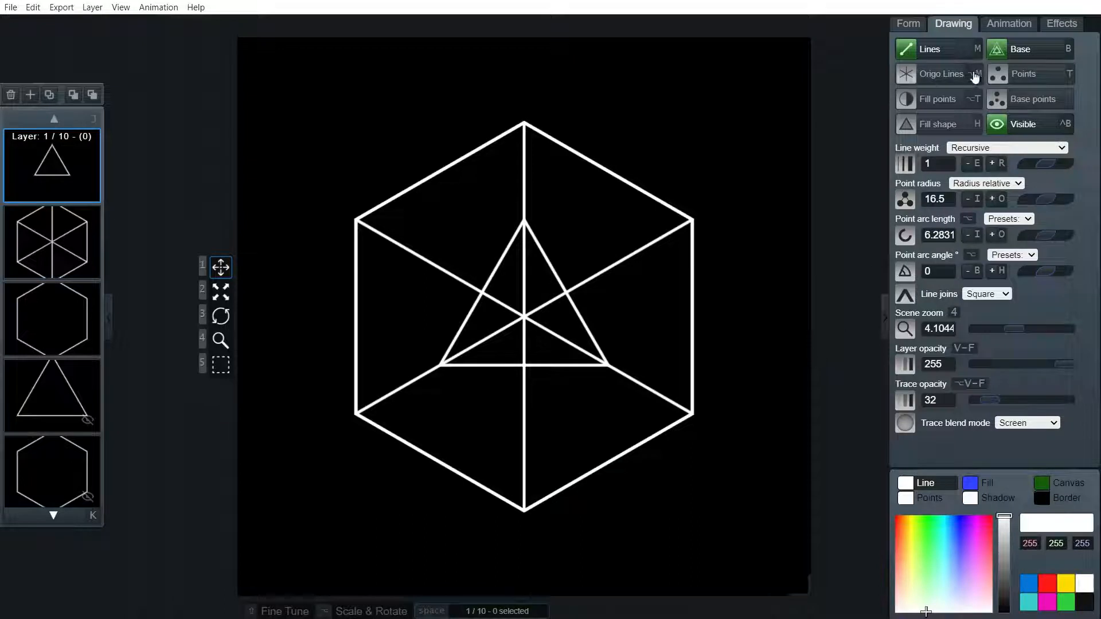
{"action": "left_click", "coordinate": [945, 132]}
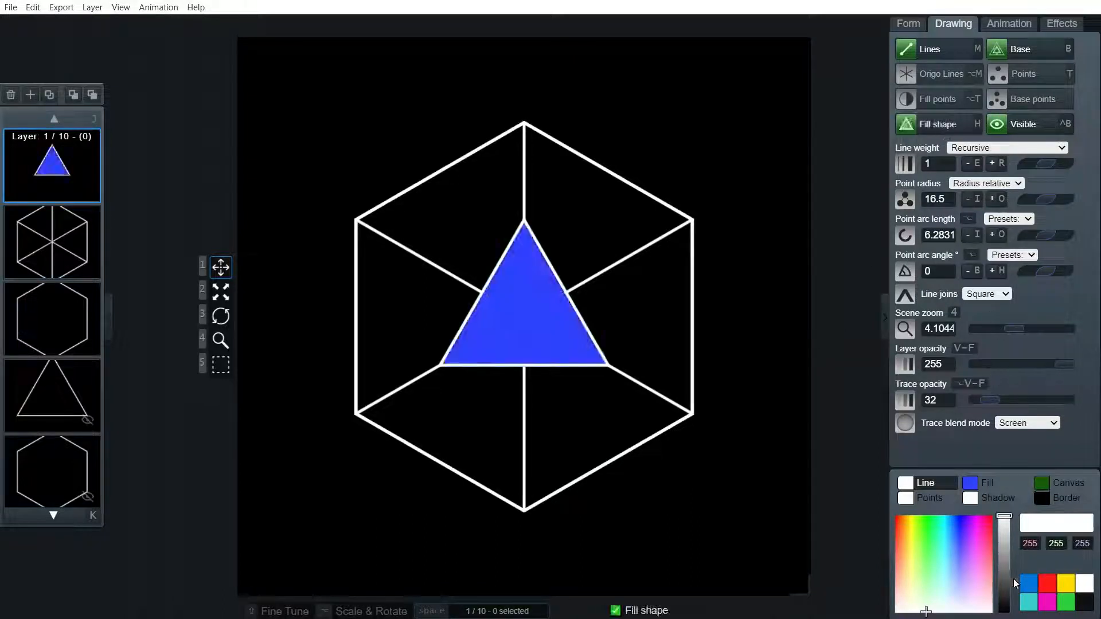
{"action": "left_click_drag", "start_coordinate": [1005, 519], "coordinate": [1004, 612]}
{"action": "left_click", "coordinate": [986, 483]}
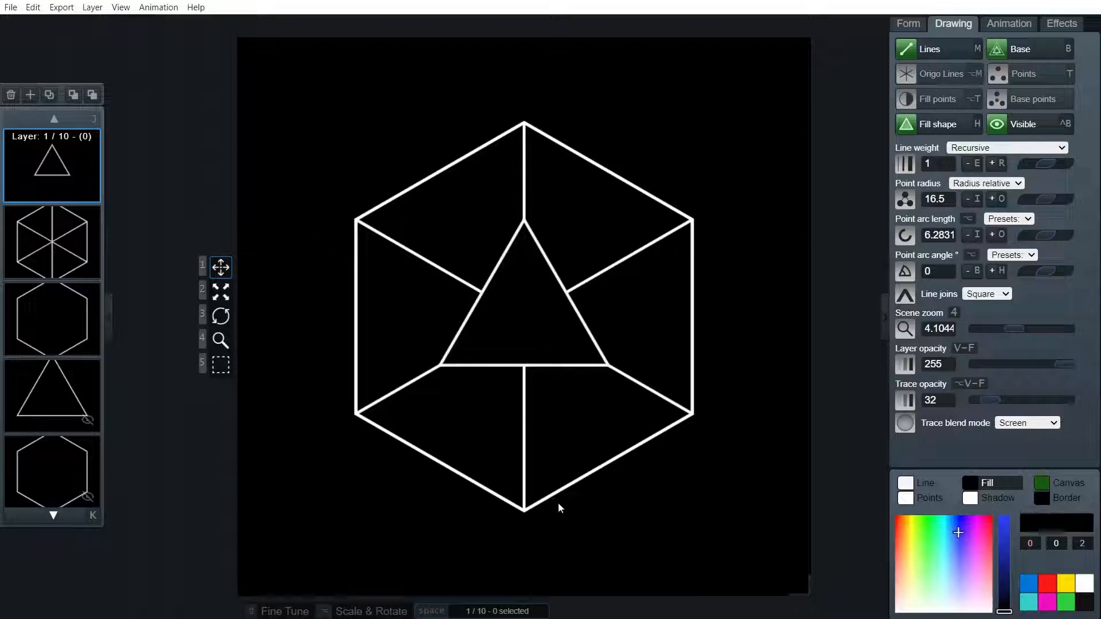
Duplicate the small filled triangle in layer 1 and give the copy in layer 2 an angle of 180 and a radius of 66.
{"action": "key", "text": "c"}
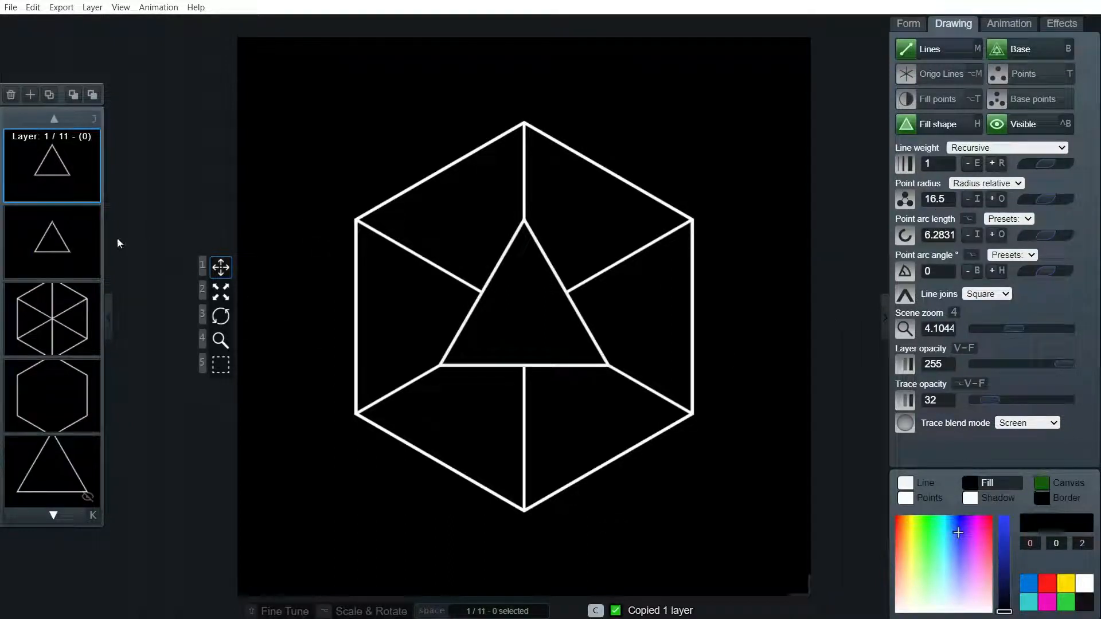
{"action": "left_click", "coordinate": [58, 246]}
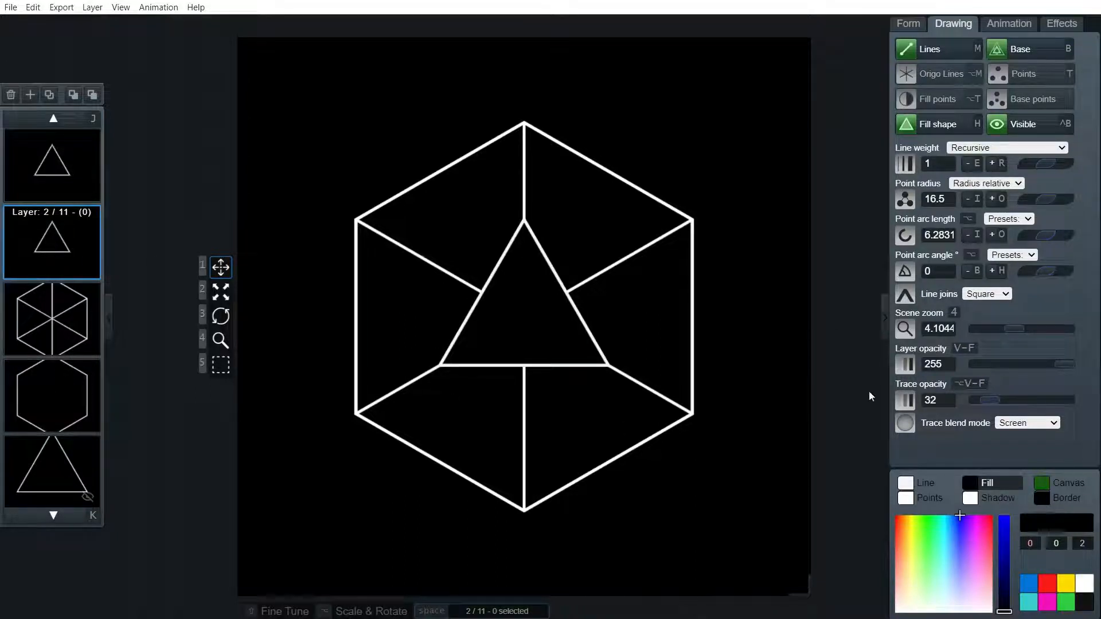
{"action": "left_click", "coordinate": [913, 27]}
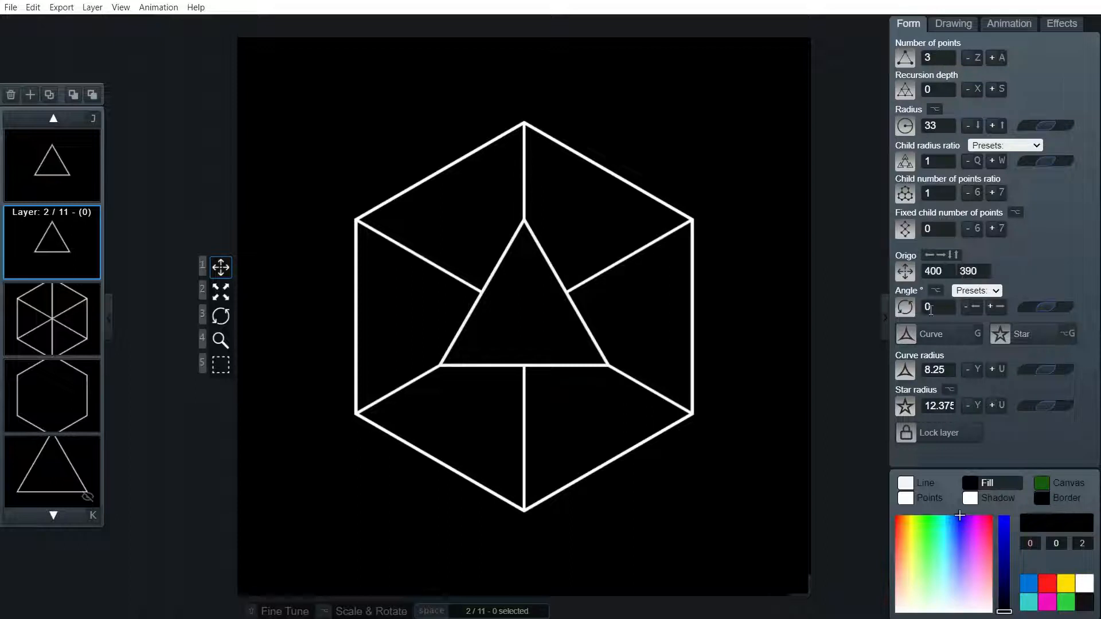
{"action": "left_click", "coordinate": [977, 291]}
{"action": "left_click", "coordinate": [964, 356]}
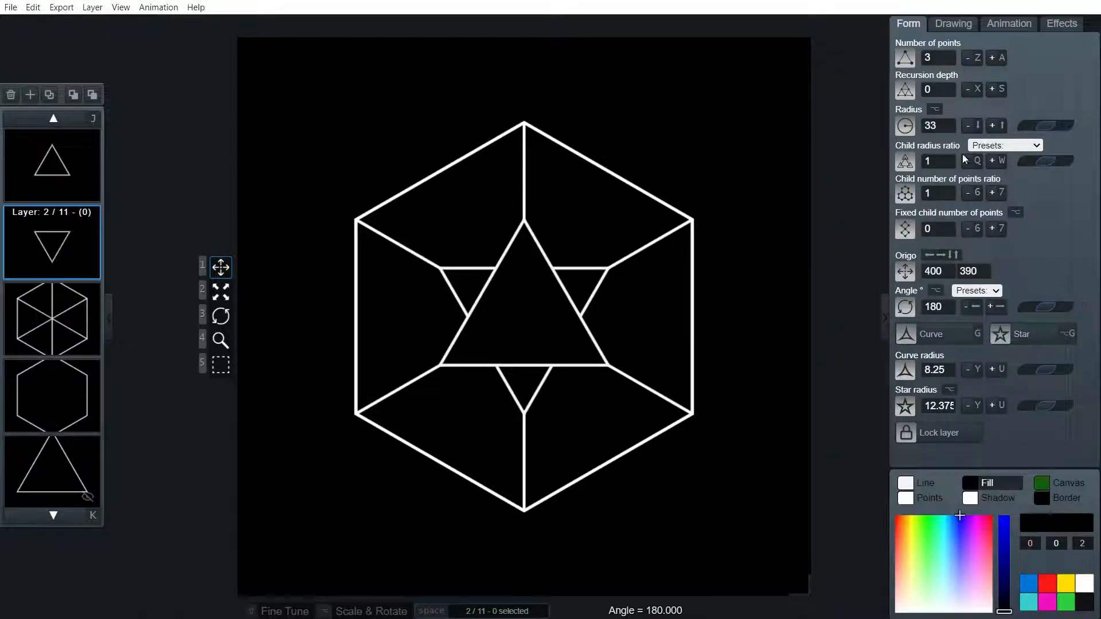
{"action": "double_click", "coordinate": [943, 126]}
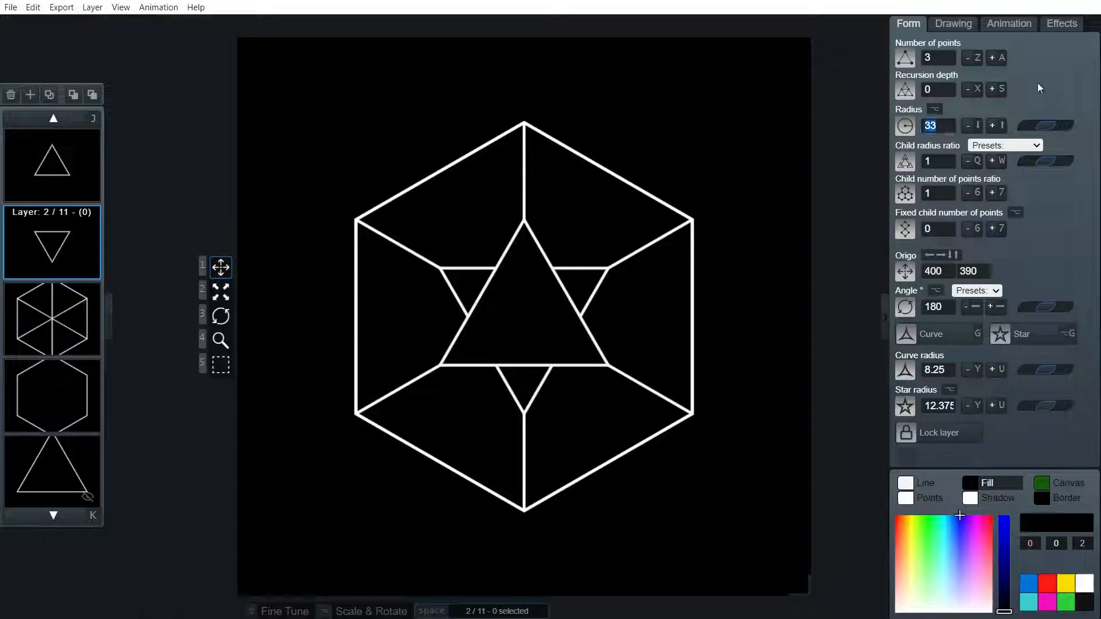
{"action": "type", "text": "66"}
{"action": "key", "text": "Return"}
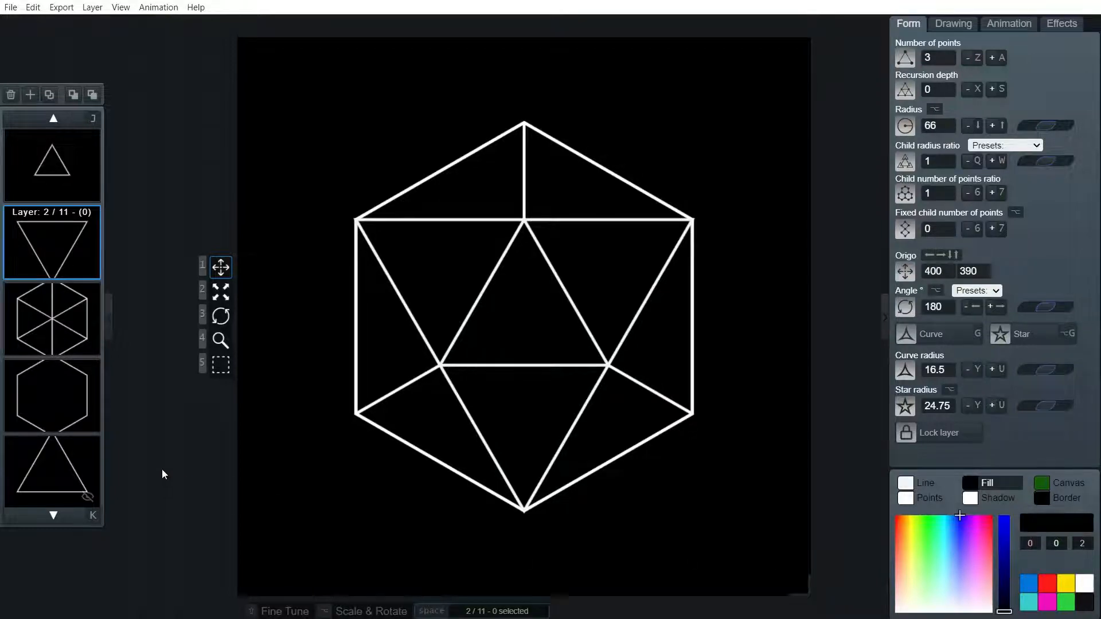
Try to set the angle of layers 1 to 4 together to 180, and return the layer 1 triangle's angle to 0.
{"action": "left_click", "coordinate": [66, 408]}
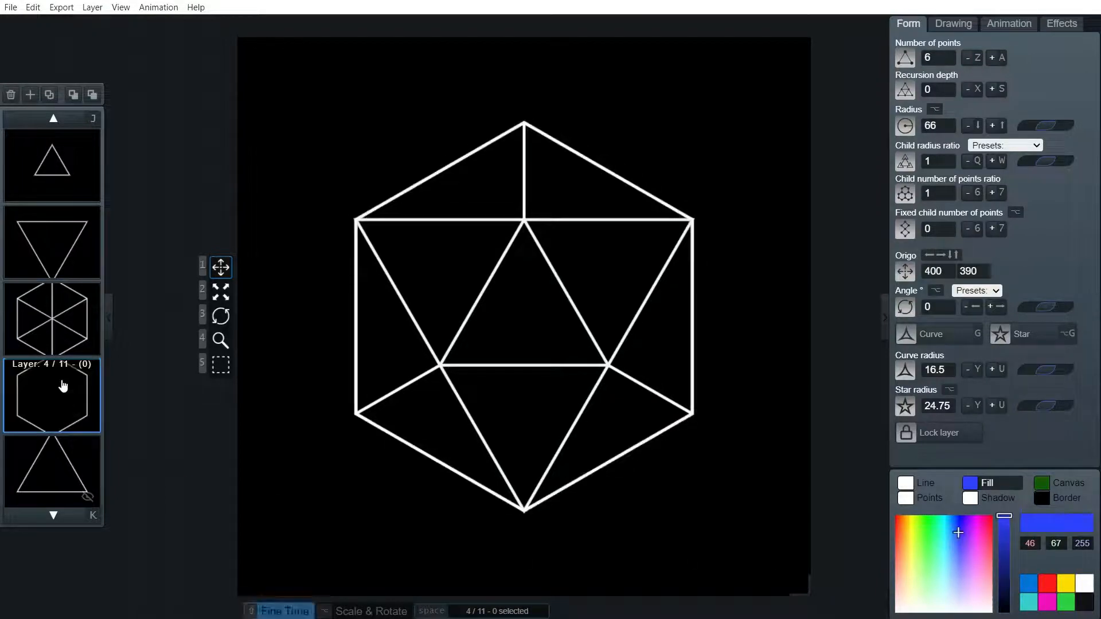
{"action": "key", "text": "shift+j"}
{"action": "key", "text": "shift+j"}
{"action": "key", "text": "shift+j"}
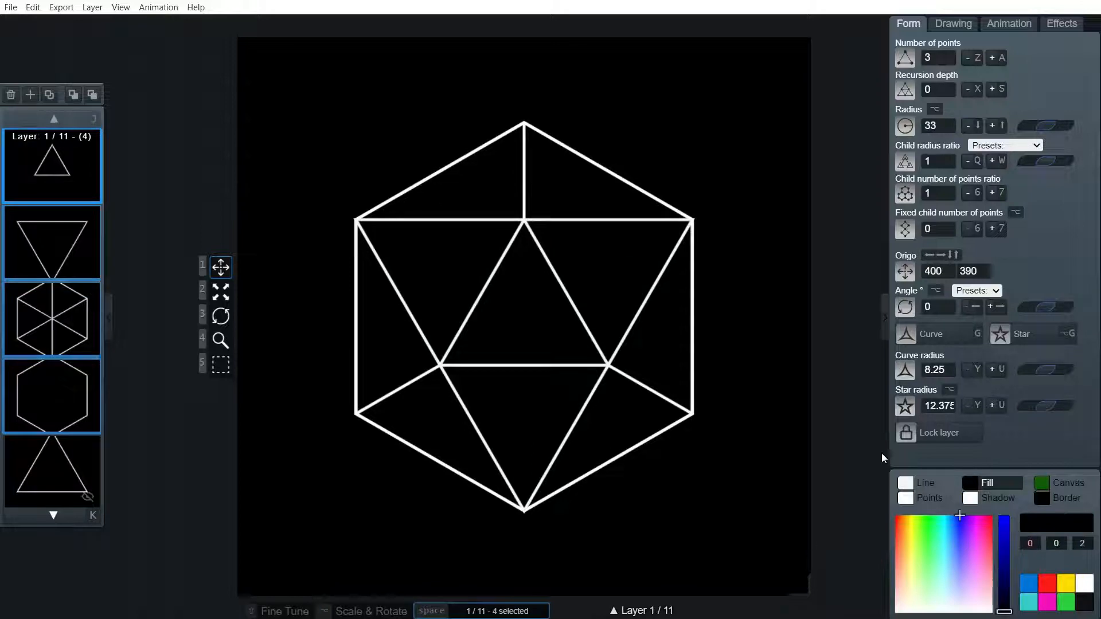
{"action": "left_click", "coordinate": [978, 292]}
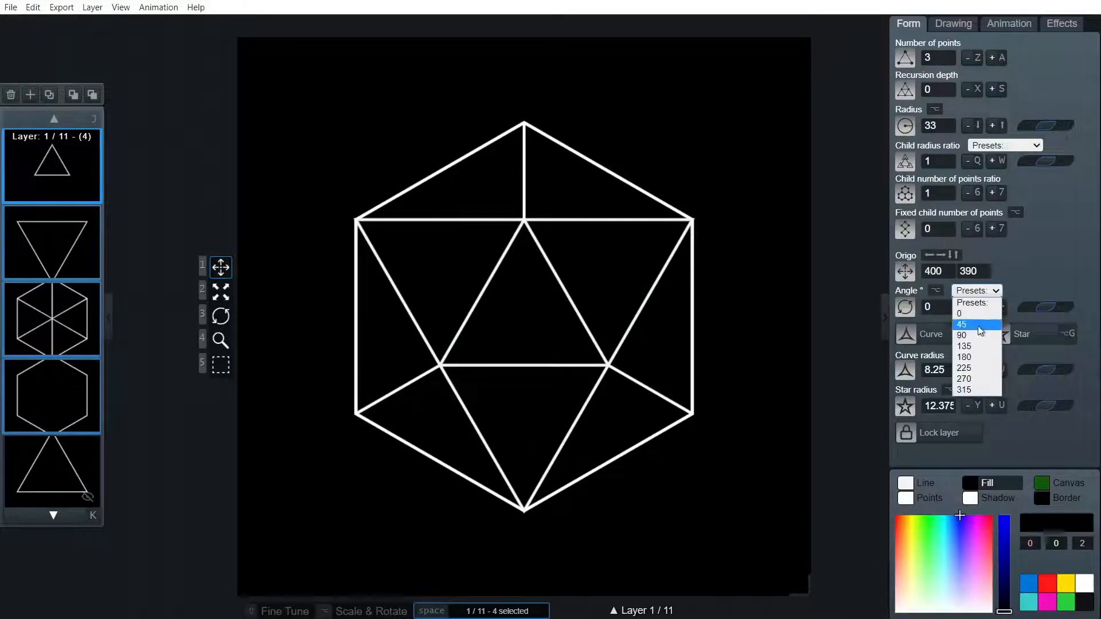
{"action": "left_click", "coordinate": [971, 357]}
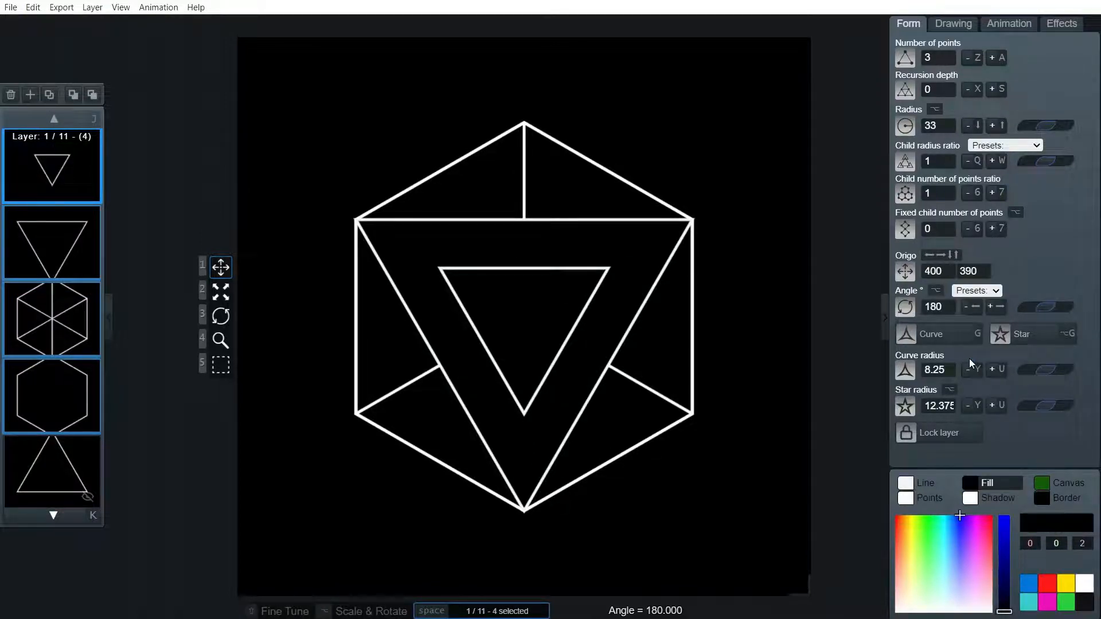
{"action": "left_click", "coordinate": [198, 184]}
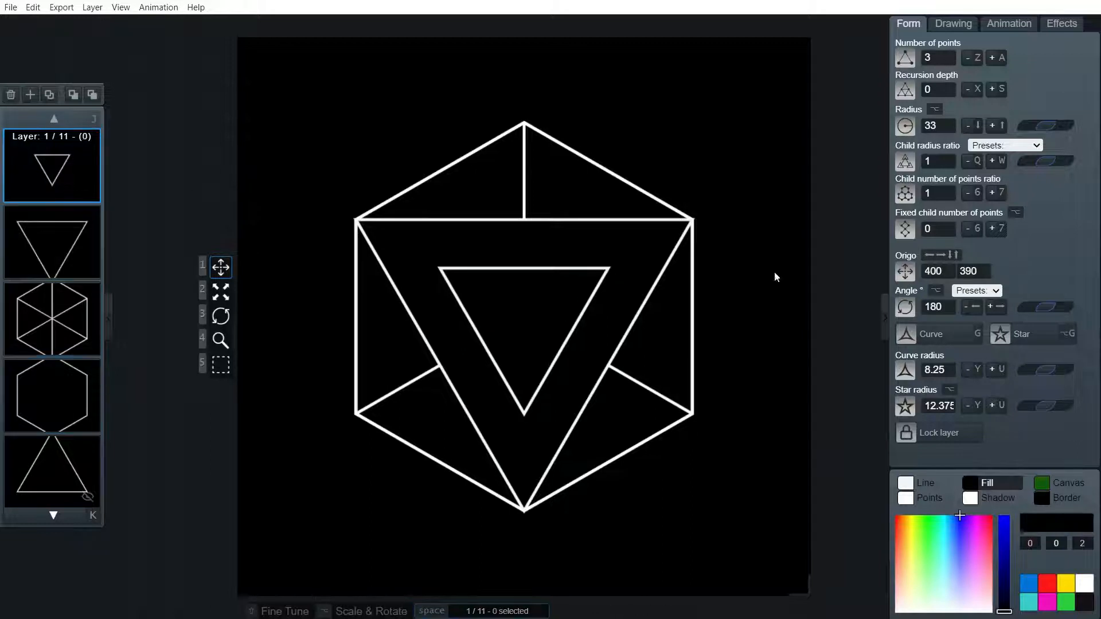
{"action": "left_click", "coordinate": [989, 295]}
{"action": "left_click", "coordinate": [977, 308]}
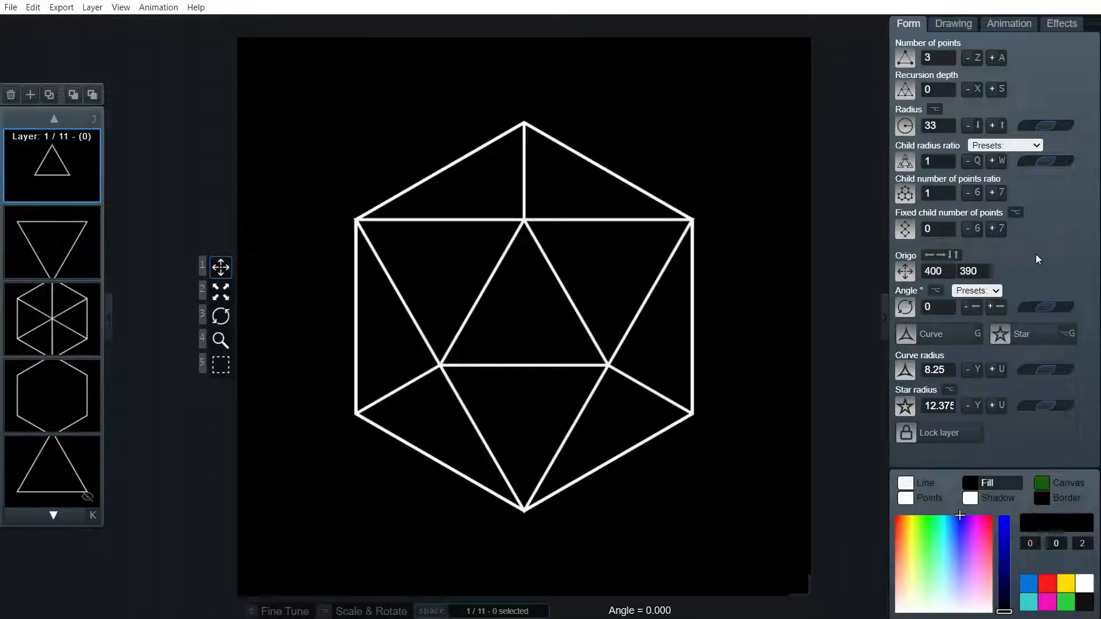
Set the angle of the layer 1 triangle to 180 and the angle of layers 2 to 4 to 0.
{"action": "left_click", "coordinate": [976, 291]}
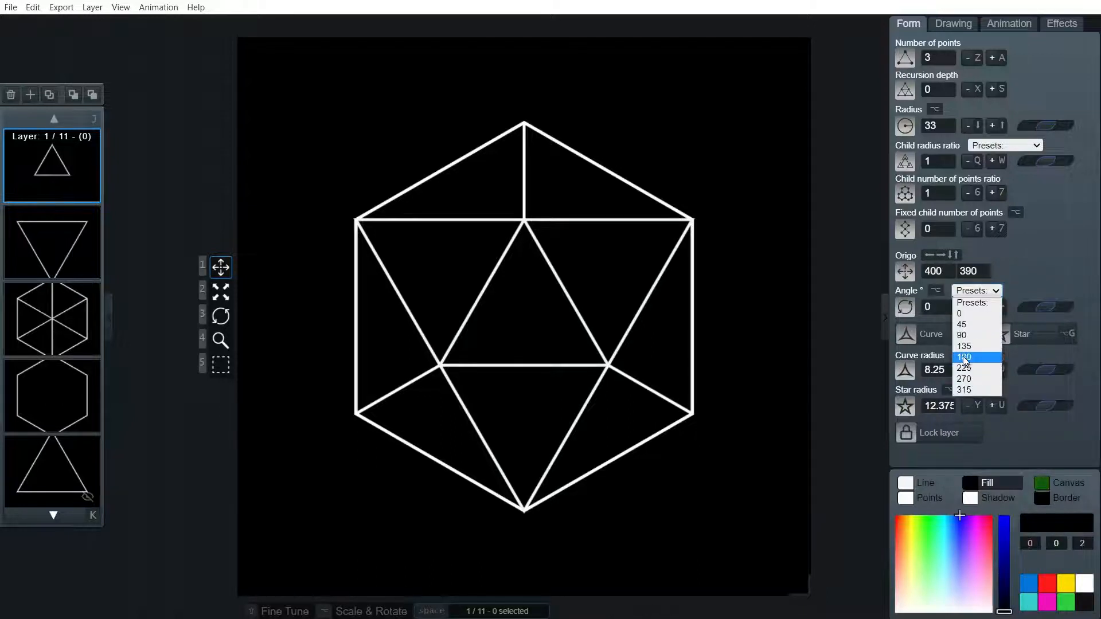
{"action": "left_click", "coordinate": [965, 357]}
{"action": "left_click", "coordinate": [60, 270]}
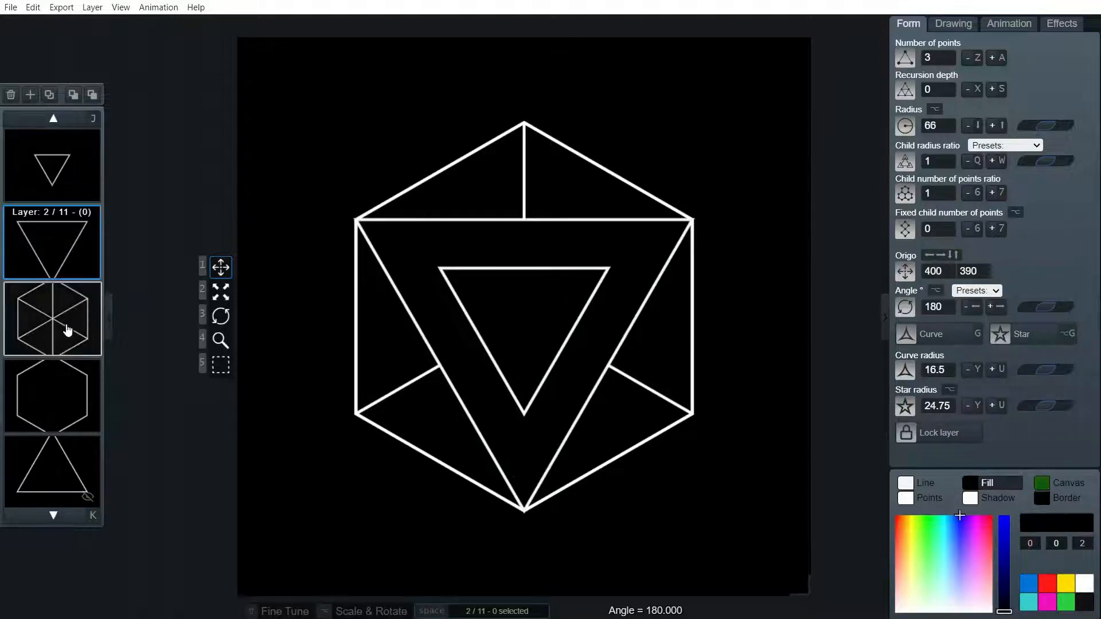
{"action": "key", "text": "shift+k"}
{"action": "key", "text": "shift+k"}
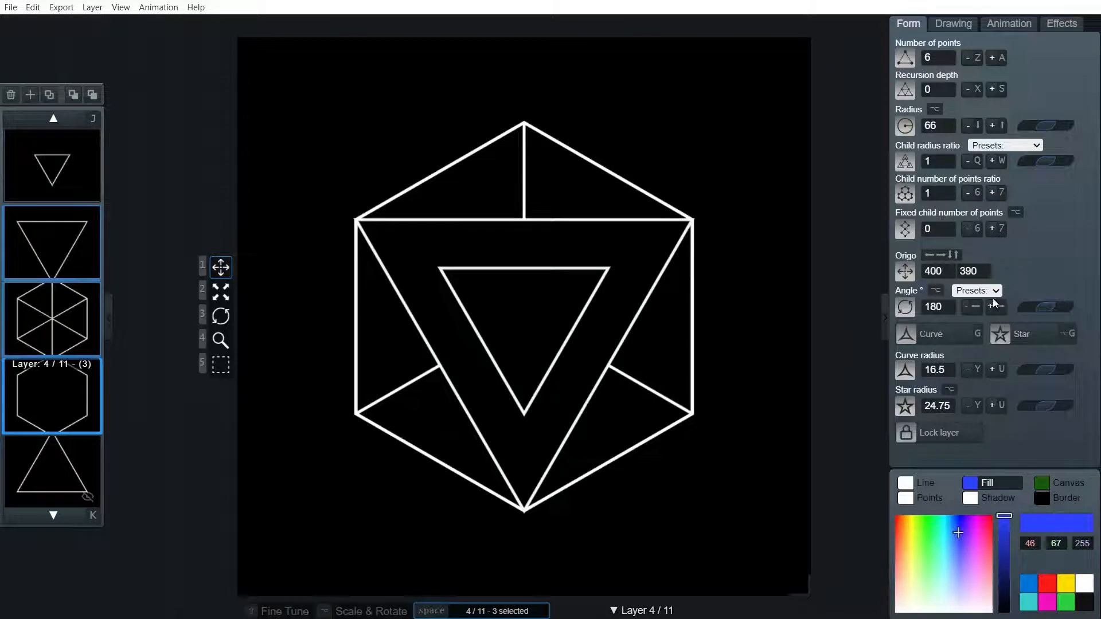
{"action": "left_click", "coordinate": [982, 291]}
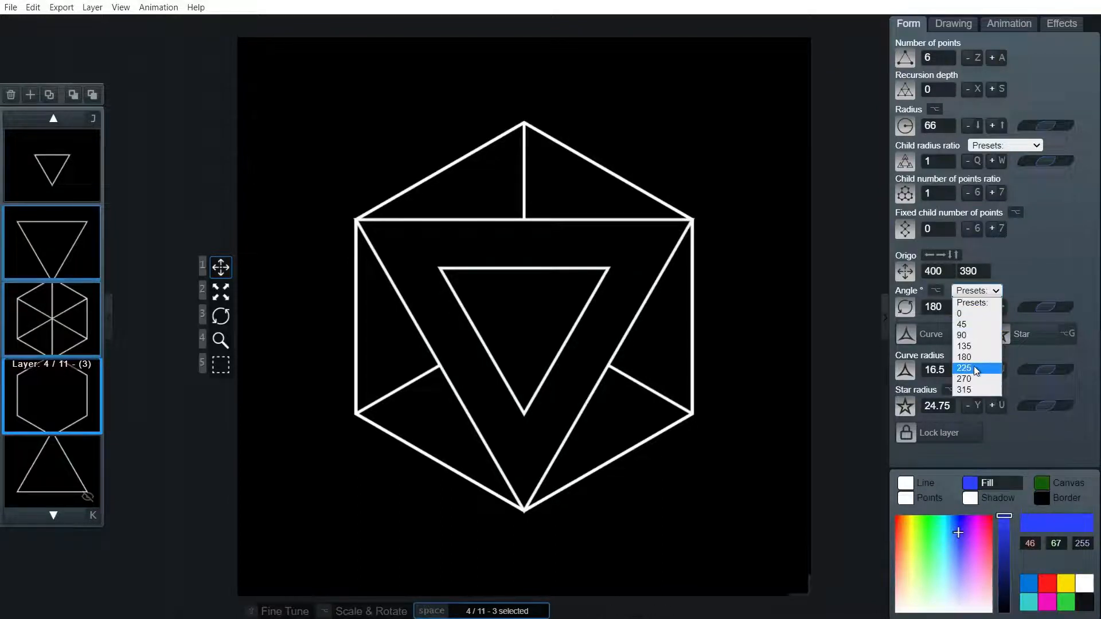
{"action": "left_click", "coordinate": [971, 358]}
{"action": "left_click", "coordinate": [977, 291]}
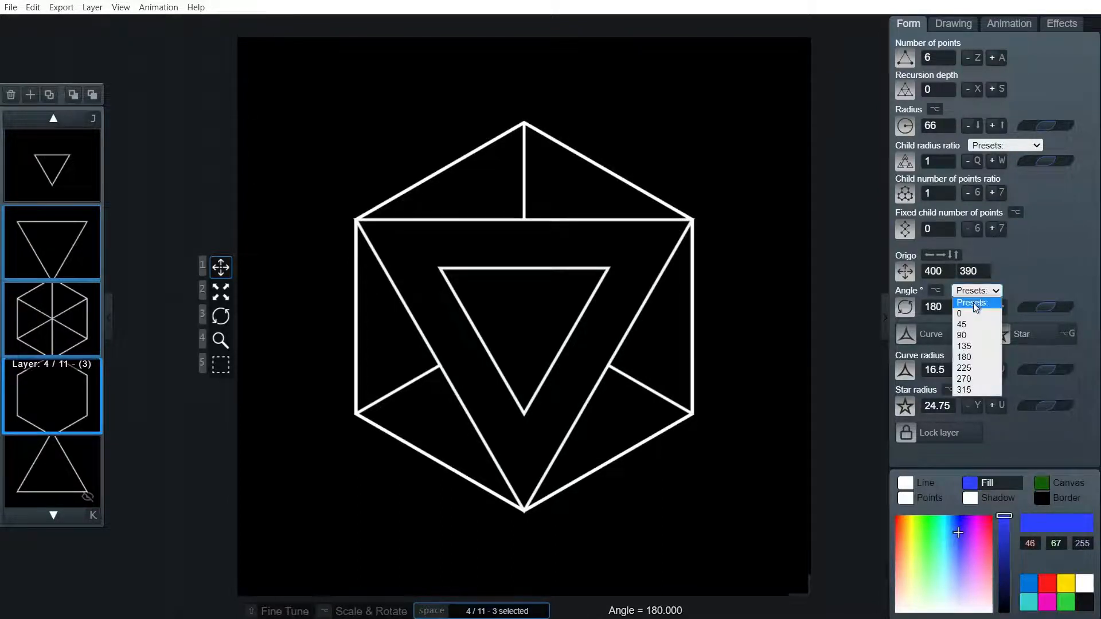
{"action": "left_click", "coordinate": [972, 313]}
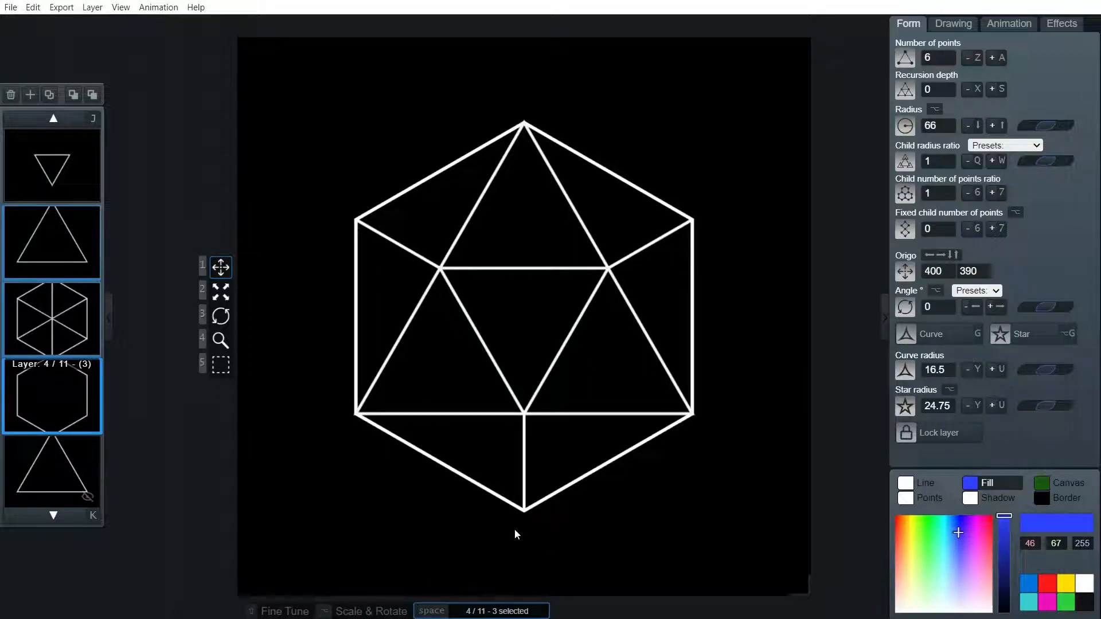
Select layers 1 to 4 and move the whole figure toward the canvas's upper-left area, with its origo at about 284, 286.
{"action": "left_click", "coordinate": [49, 307]}
{"action": "left_click", "coordinate": [54, 167]}
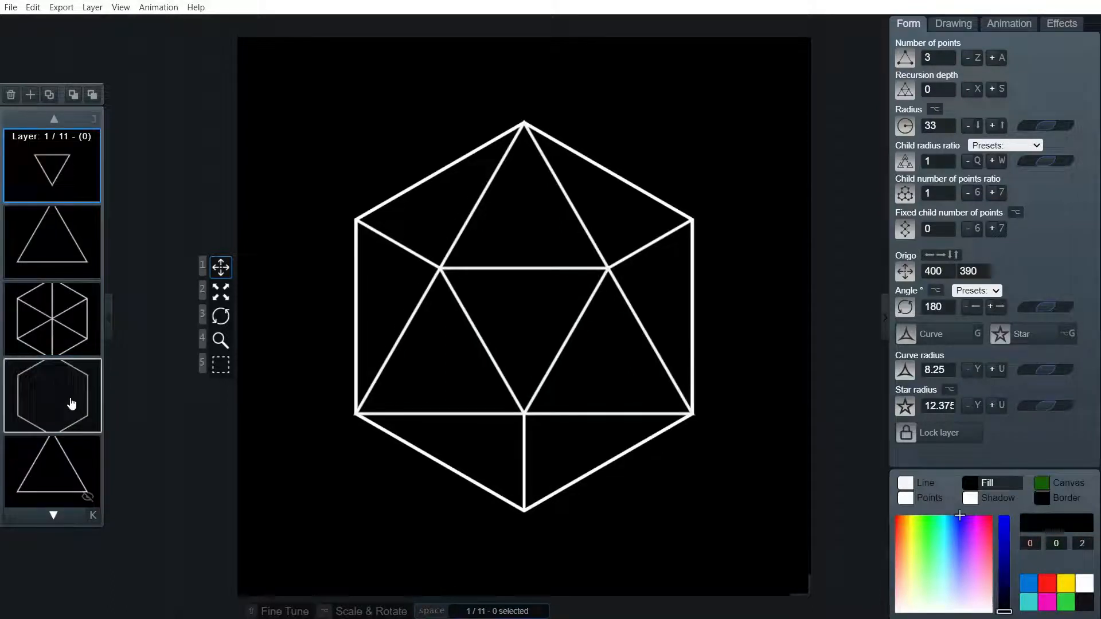
{"action": "scroll", "coordinate": [523, 327], "scroll_direction": "down", "scroll_amount": 5}
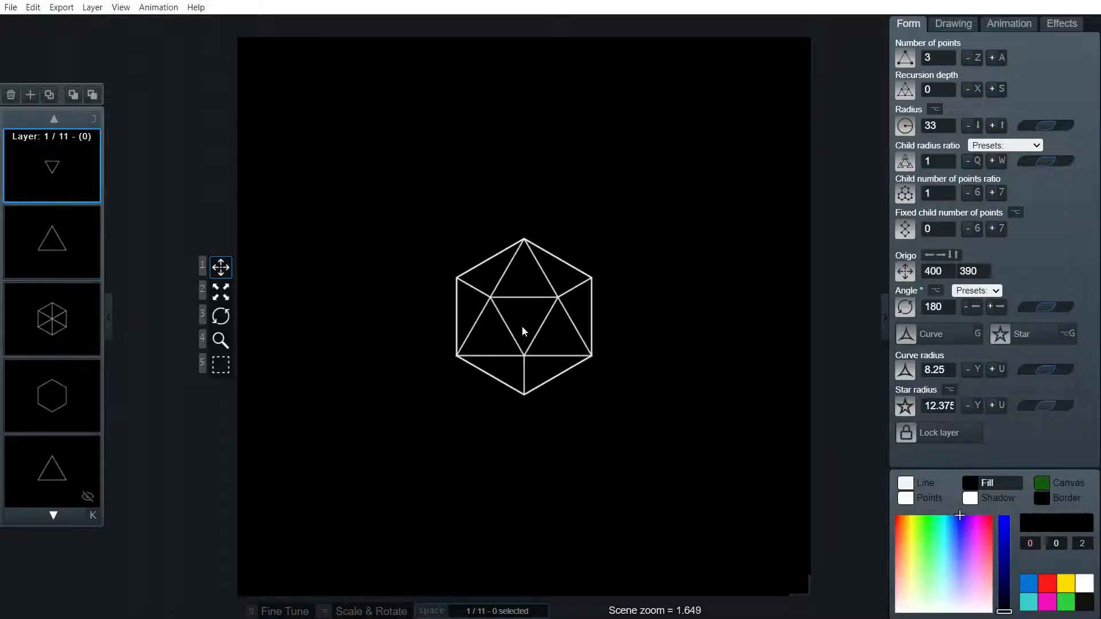
{"action": "key", "text": "shift"}
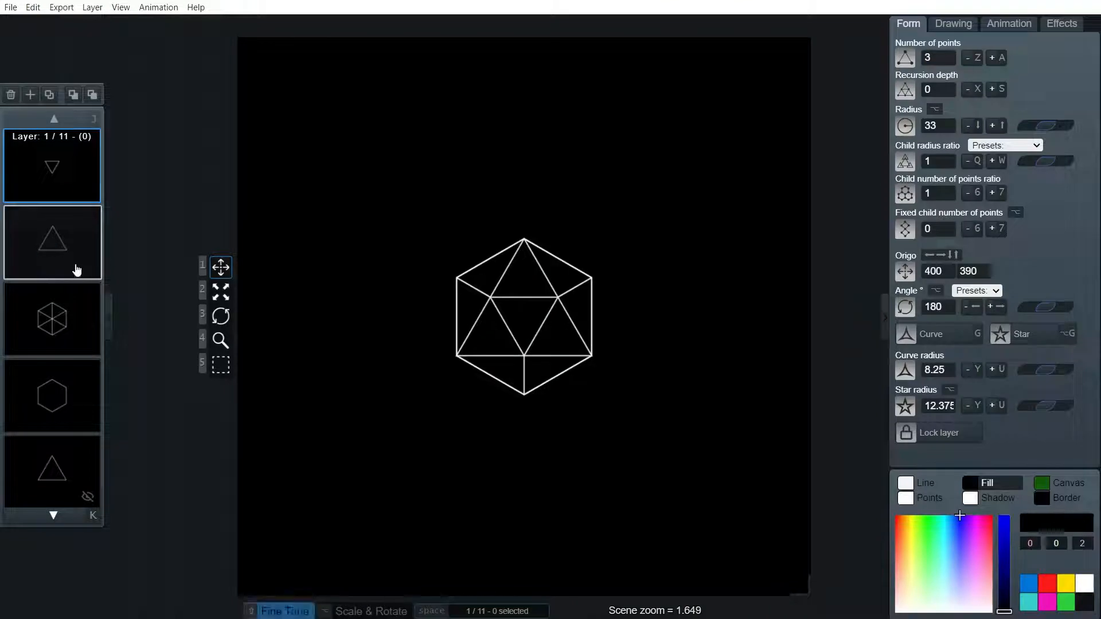
{"action": "scroll", "coordinate": [77, 270], "scroll_direction": "down", "scroll_amount": 4}
{"action": "scroll", "coordinate": [76, 270], "scroll_direction": "up", "scroll_amount": 1}
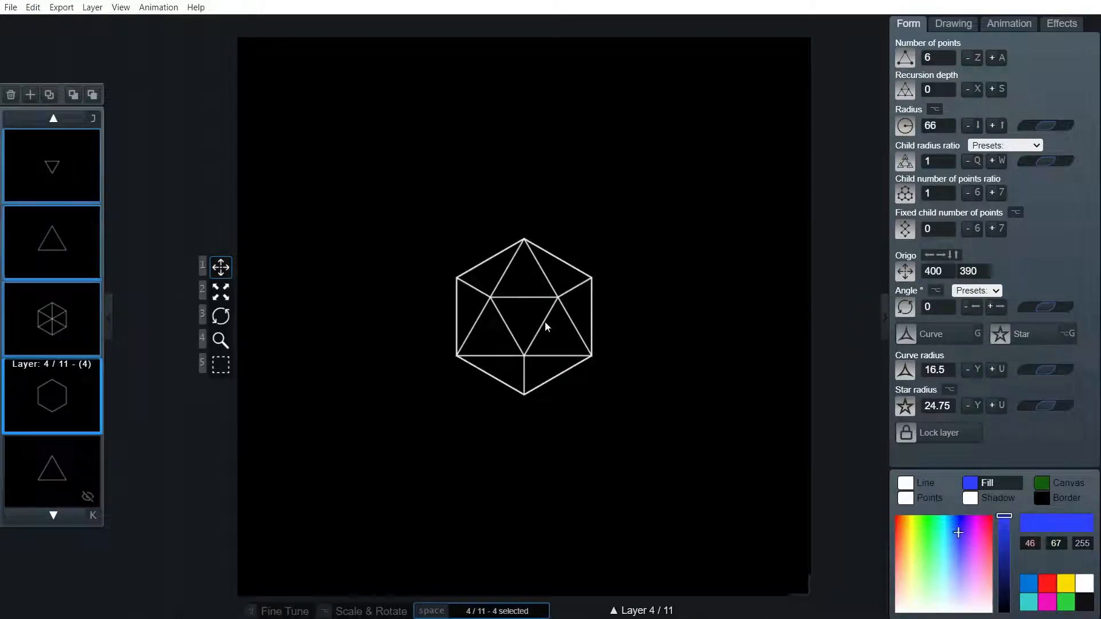
{"action": "left_click_drag", "start_coordinate": [527, 320], "coordinate": [388, 193]}
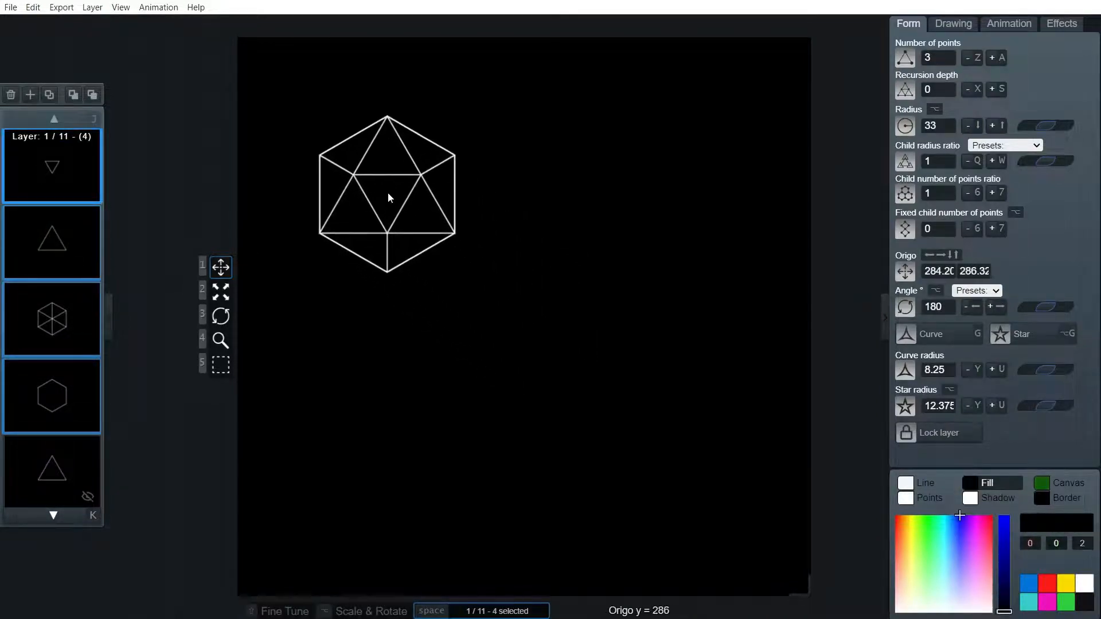
Make the triangle with origo lines in layer 11 visible.
{"action": "left_click", "coordinate": [45, 467]}
{"action": "scroll", "coordinate": [46, 472], "scroll_direction": "down", "scroll_amount": 2}
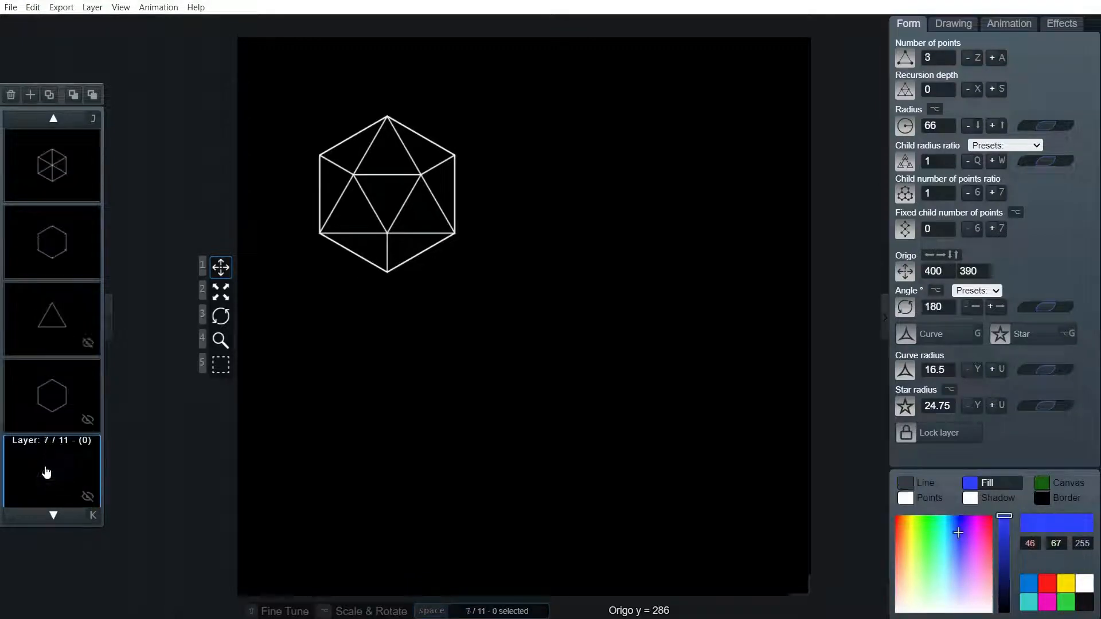
{"action": "scroll", "coordinate": [46, 471], "scroll_direction": "down", "scroll_amount": 3}
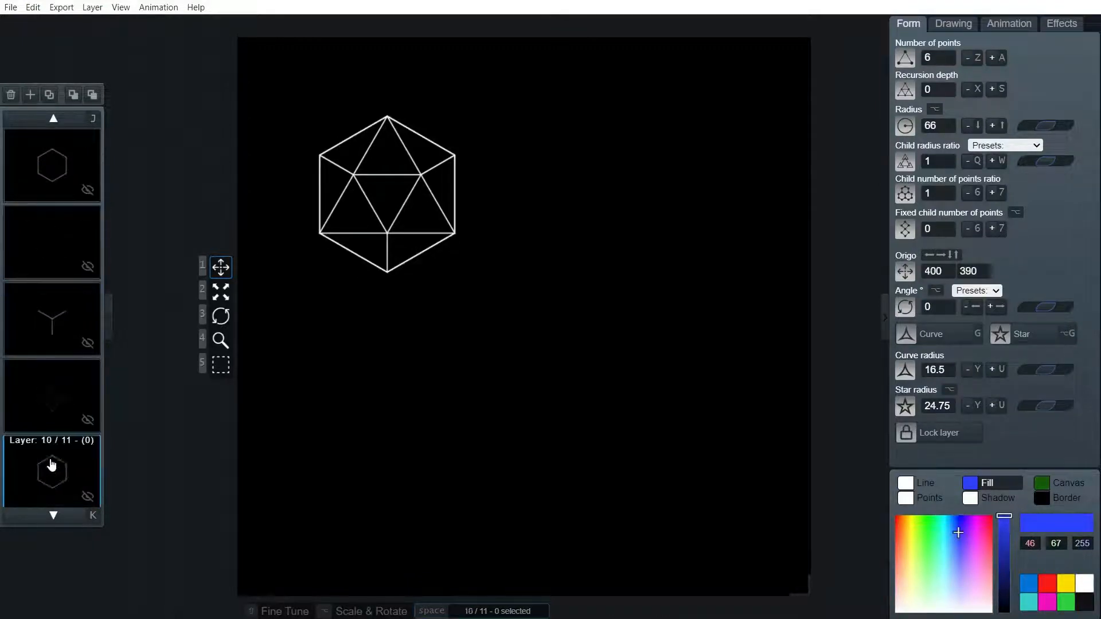
{"action": "scroll", "coordinate": [51, 464], "scroll_direction": "down", "scroll_amount": 1}
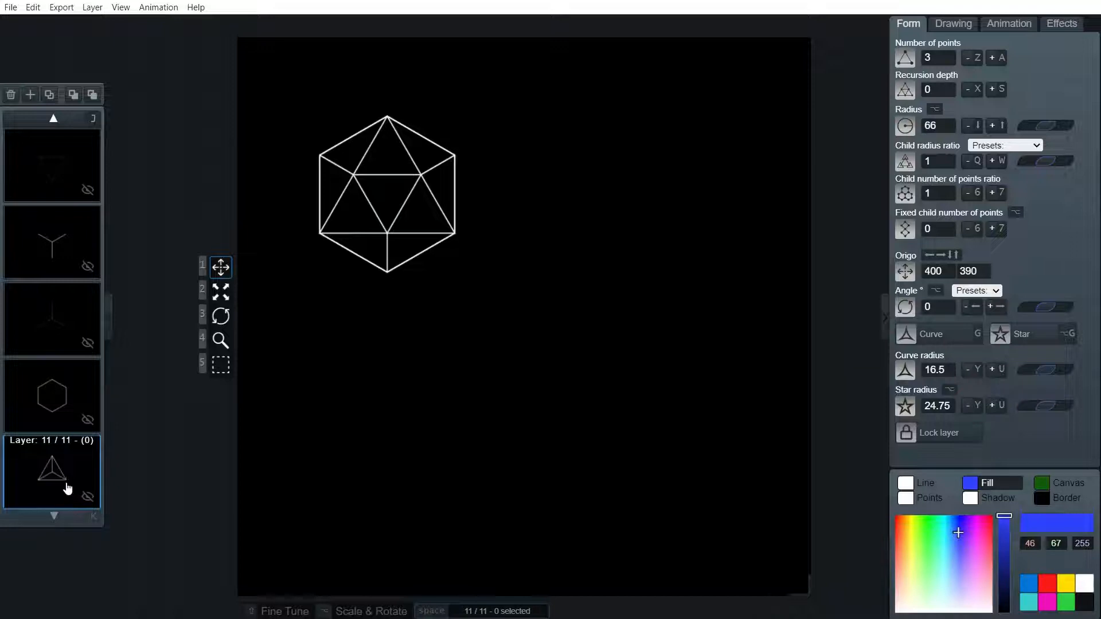
{"action": "key", "text": "ctrl+b"}
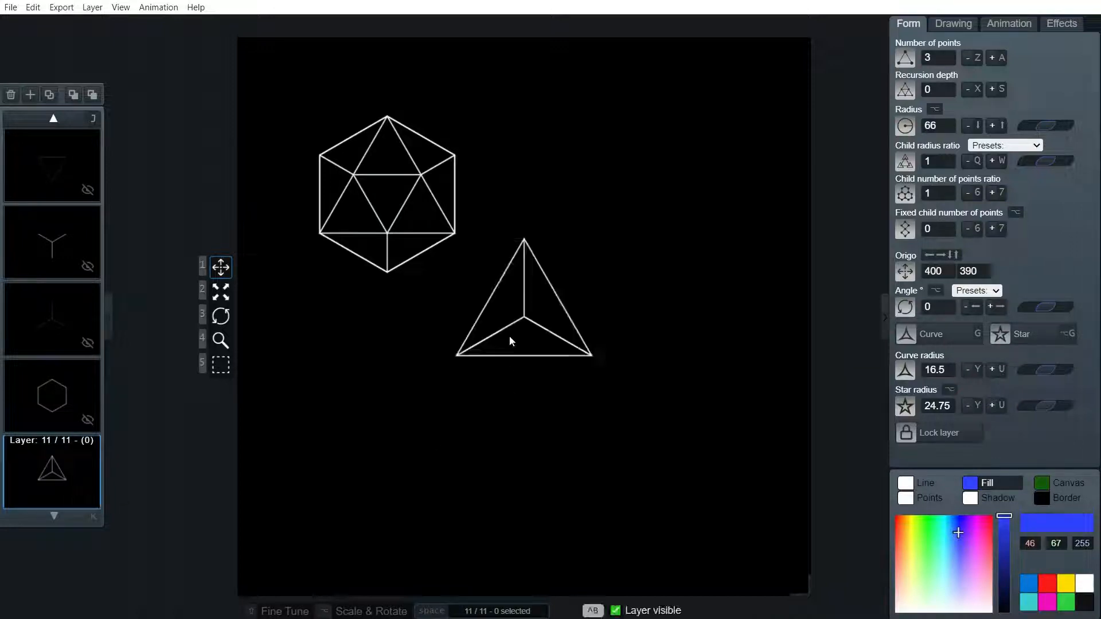
Try to move the layer 11 triangle away from the canvas center.
{"action": "left_click_drag", "start_coordinate": [529, 303], "coordinate": [598, 238]}
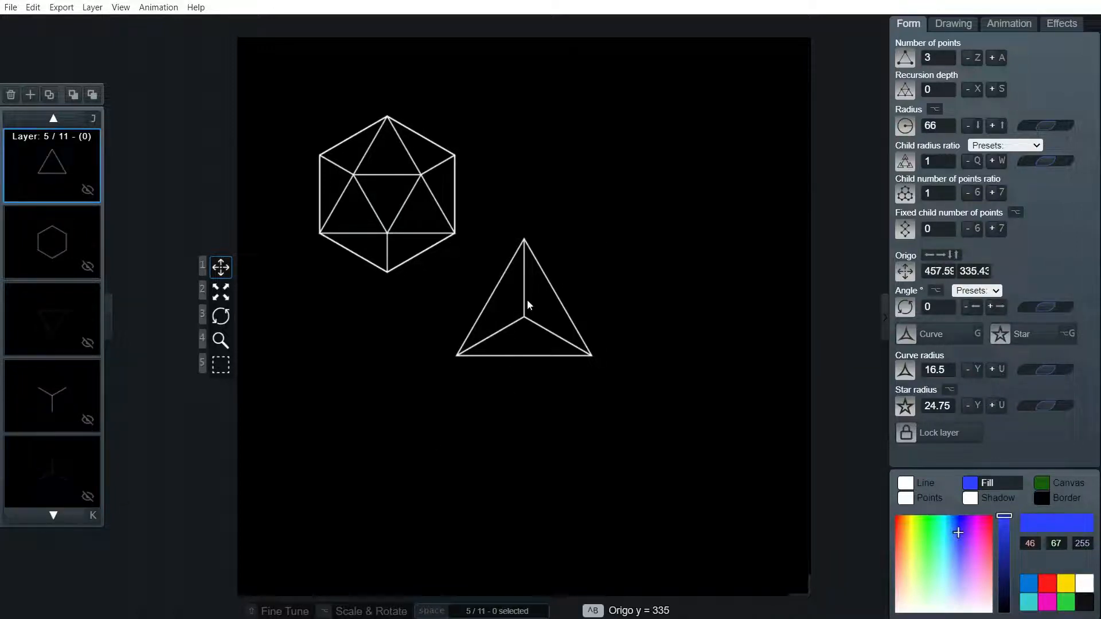
{"action": "scroll", "coordinate": [60, 357], "scroll_direction": "down", "scroll_amount": 6}
{"action": "scroll", "coordinate": [518, 394], "scroll_direction": "down", "scroll_amount": 3}
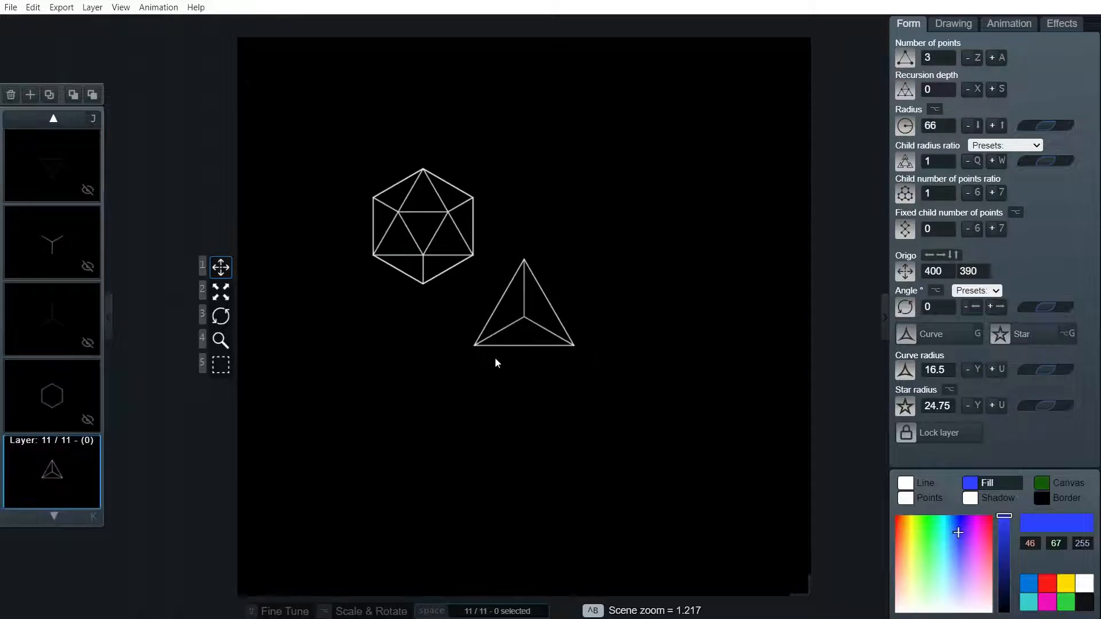
{"action": "scroll", "coordinate": [496, 361], "scroll_direction": "up", "scroll_amount": 3}
{"action": "left_click_drag", "start_coordinate": [523, 326], "coordinate": [526, 322]}
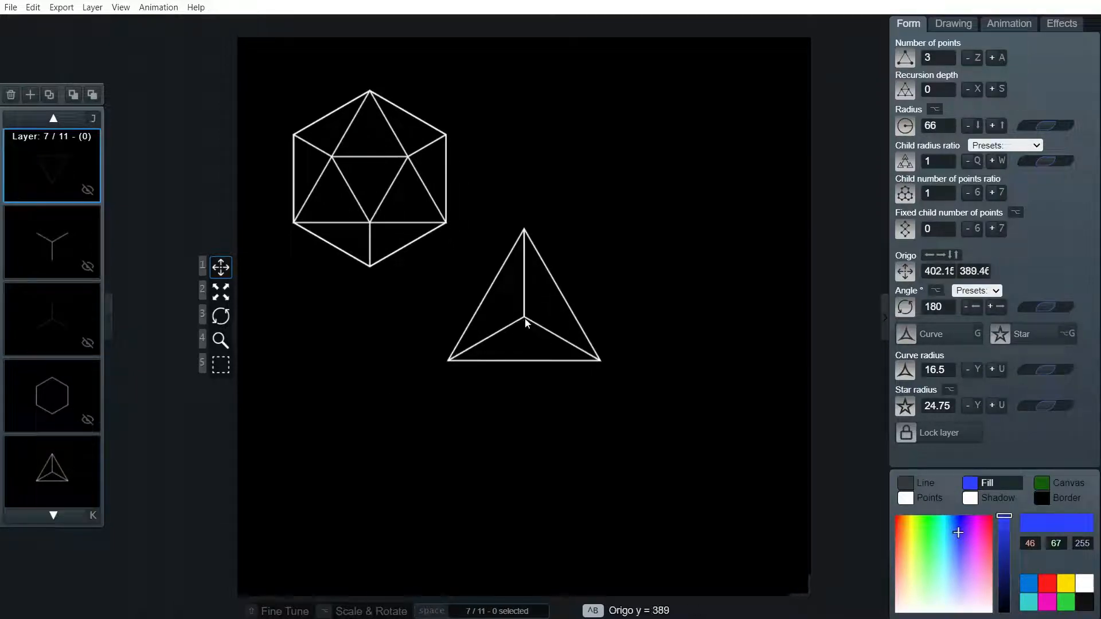
{"action": "scroll", "coordinate": [3, 422], "scroll_direction": "down", "scroll_amount": 3}
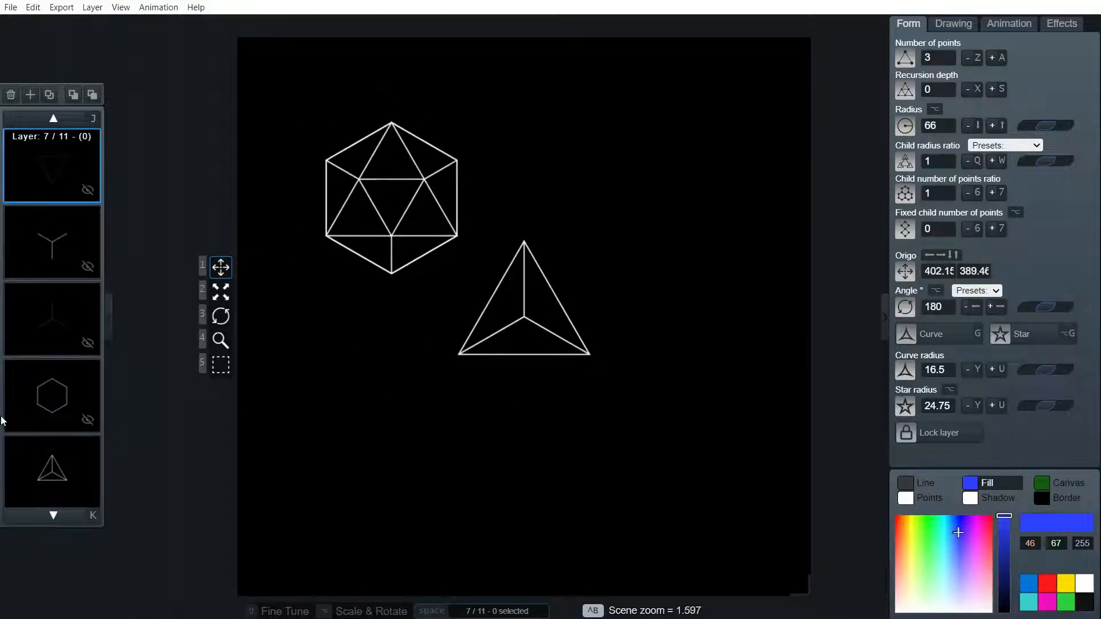
{"action": "scroll", "coordinate": [39, 408], "scroll_direction": "down", "scroll_amount": 4}
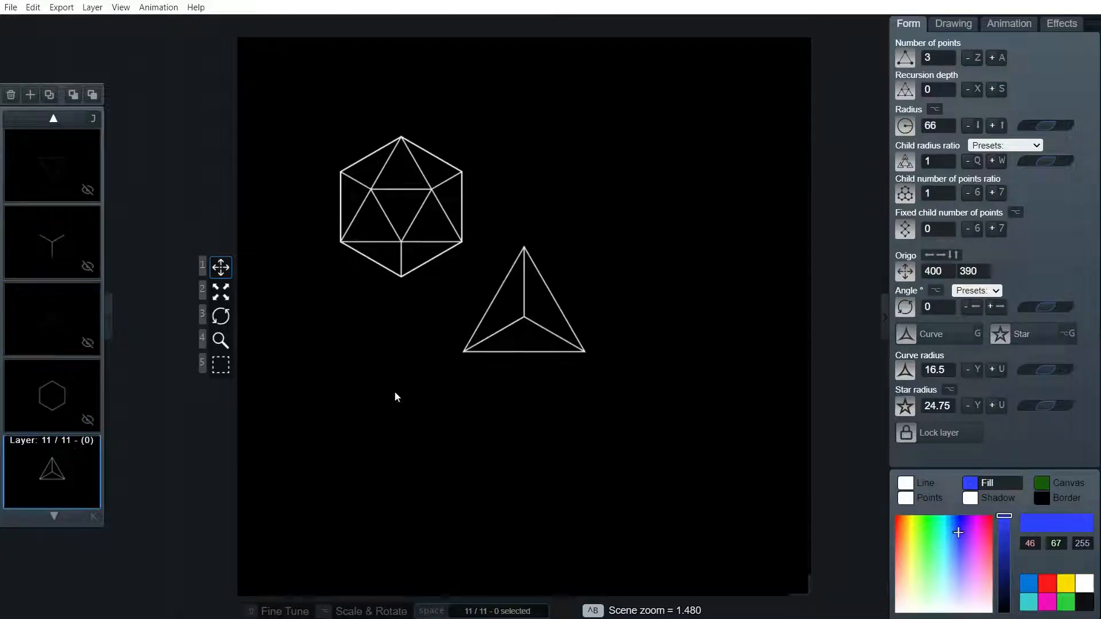
{"action": "left_click", "coordinate": [520, 318]}
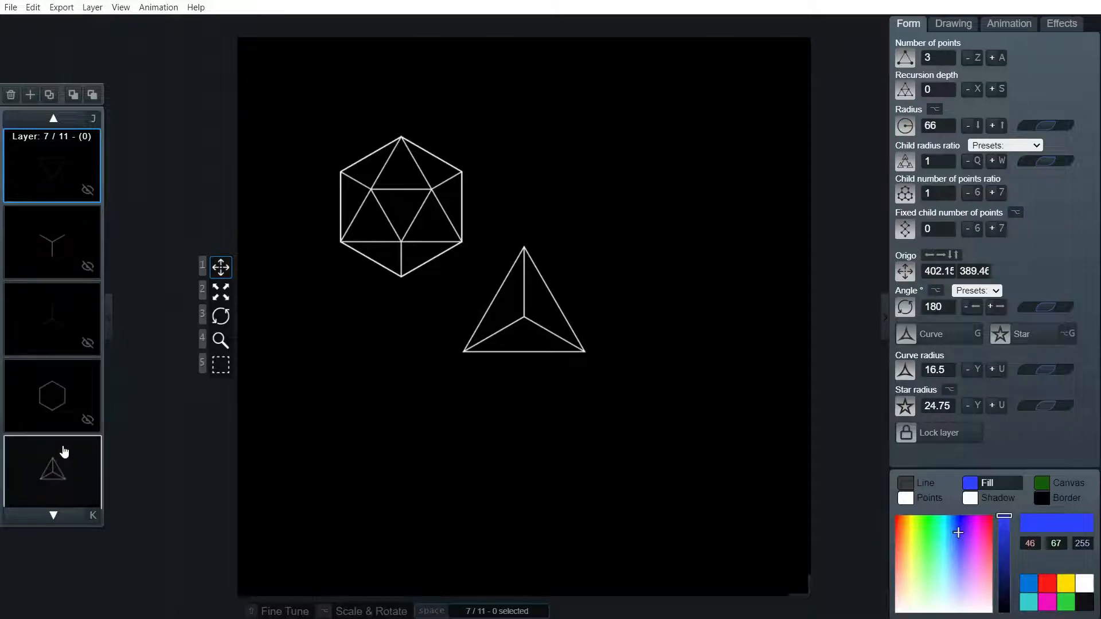
Move the layer 11 triangle up the layer stack to position 5, directly below the plain hexagon in layer 4.
{"action": "scroll", "coordinate": [72, 481], "scroll_direction": "down", "scroll_amount": 4}
{"action": "key", "text": "alt+k"}
{"action": "key", "text": "alt+k"}
{"action": "key", "text": "alt+k"}
{"action": "key", "text": "alt+k"}
{"action": "key", "text": "alt+k"}
{"action": "key", "text": "alt+k"}
{"action": "key", "text": "alt+k"}
{"action": "key", "text": "alt+k"}
{"action": "key", "text": "alt+k"}
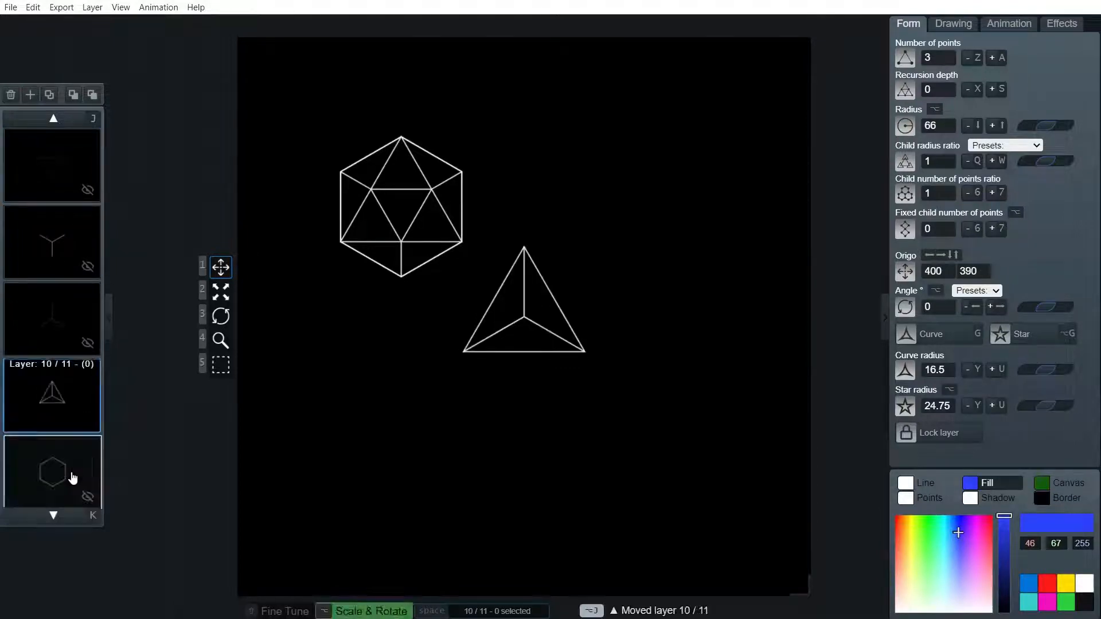
{"action": "key", "text": "alt+k"}
{"action": "key", "text": "alt+k"}
{"action": "key", "text": "alt+k"}
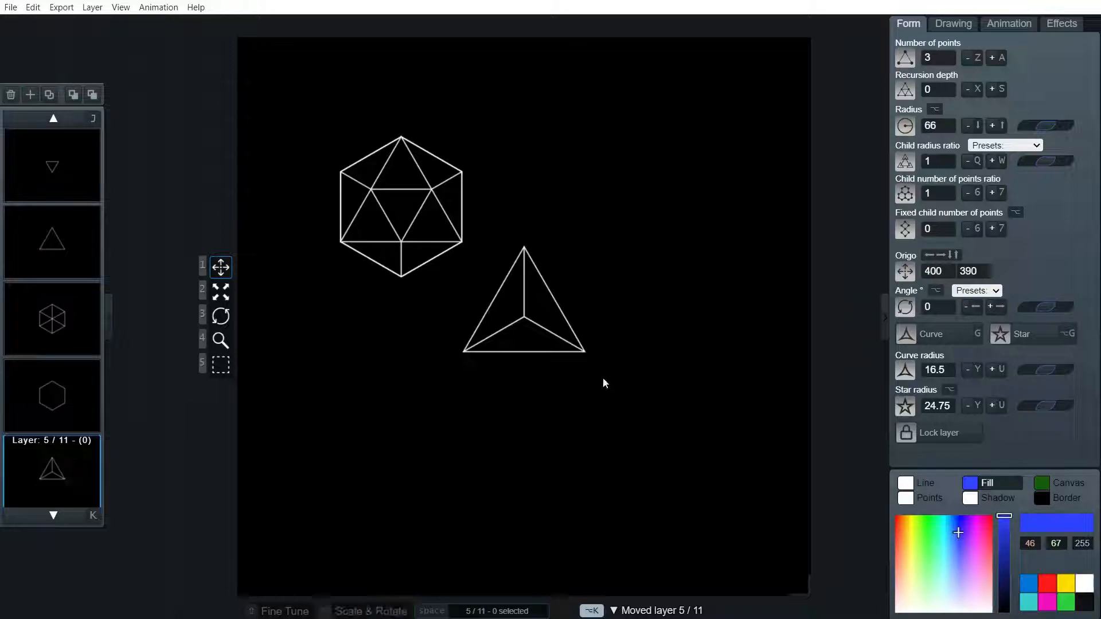
Move the layer 5 triangle to the canvas's upper-right area, origo about 536, 290, and shift the layers 1 to 4 figure slightly up and left.
{"action": "left_click_drag", "start_coordinate": [528, 323], "coordinate": [668, 209]}
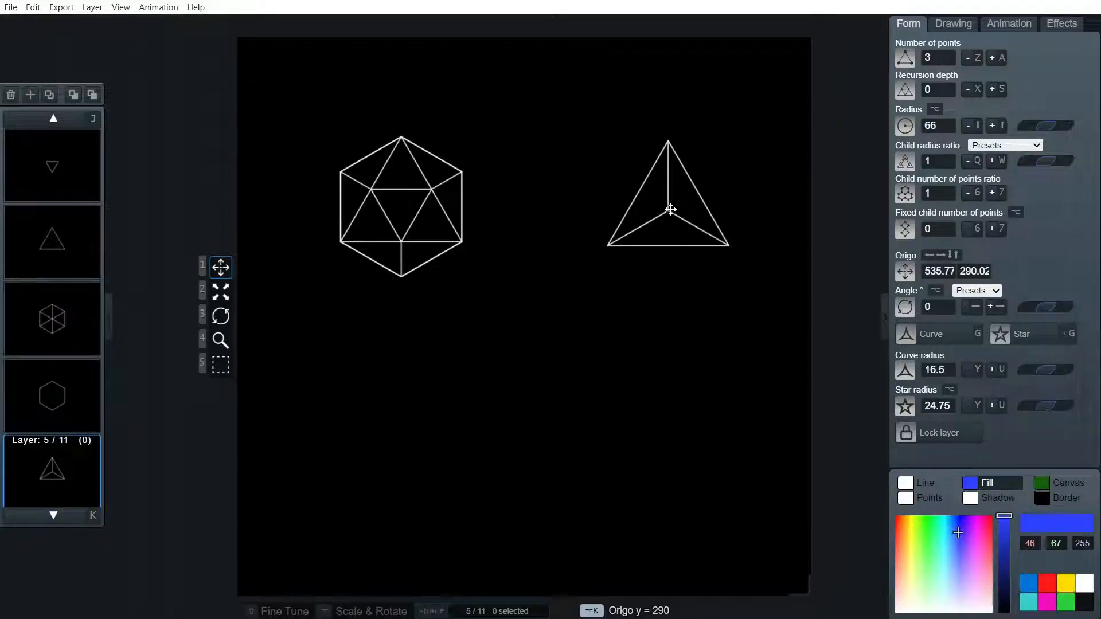
{"action": "left_click", "coordinate": [43, 403], "text": "shift"}
{"action": "key", "text": "shift+j"}
{"action": "key", "text": "shift+j"}
{"action": "key", "text": "shift+j"}
{"action": "left_click_drag", "start_coordinate": [402, 203], "coordinate": [383, 190]}
Add layers 9 to 11, the cube's hexagon and origo-line layers, to the selection and make them visible.
{"action": "scroll", "coordinate": [51, 446], "scroll_direction": "down", "scroll_amount": 10}
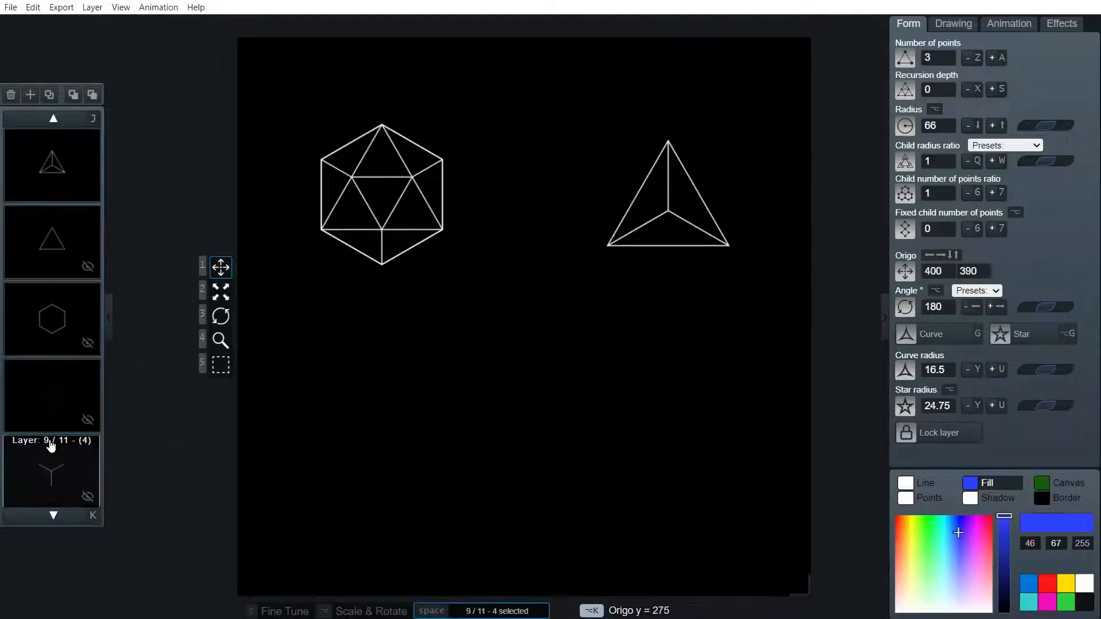
{"action": "key", "text": "shift+j"}
{"action": "key", "text": "shift+j"}
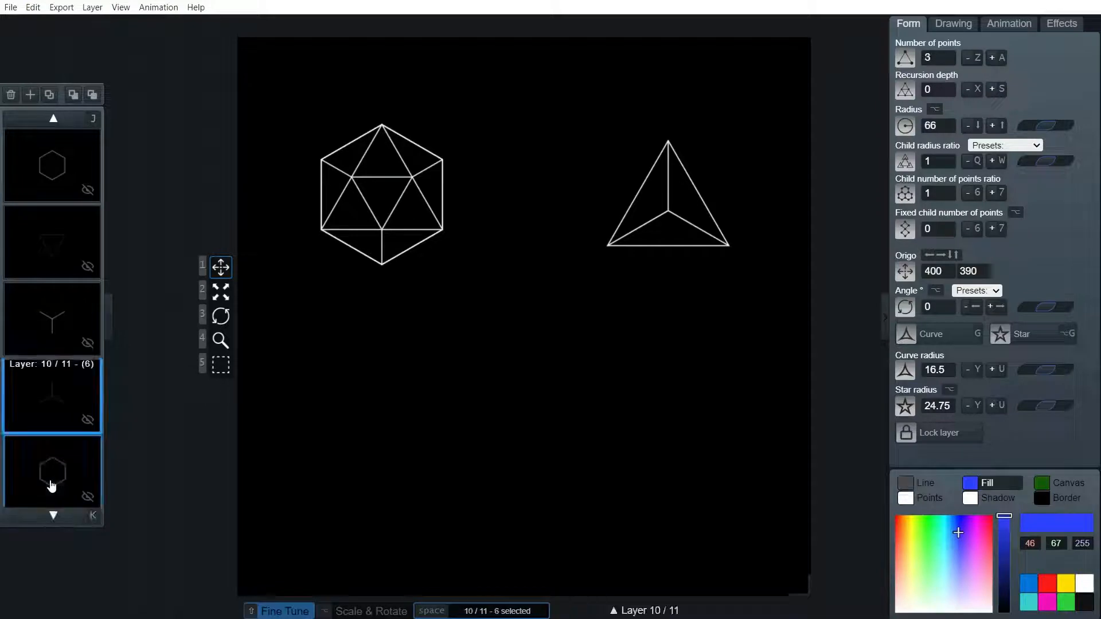
{"action": "key", "text": "ctrl+b"}
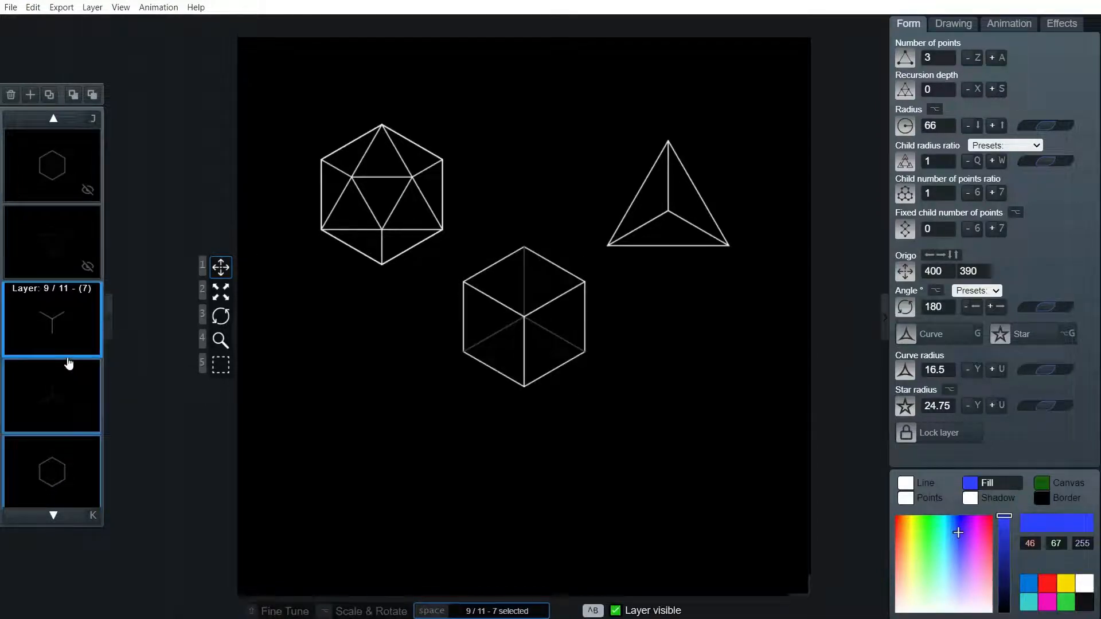
Add layers 6 to 8, two triangles and a hexagon, to the selection and make them visible.
{"action": "key", "text": "j"}
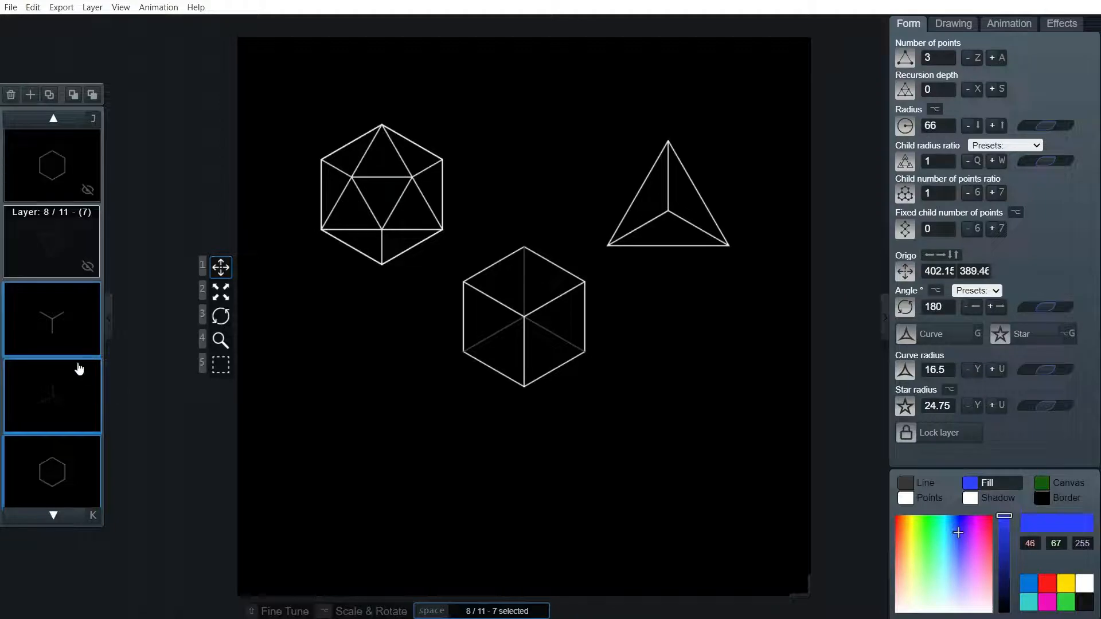
{"action": "key", "text": "shift+j"}
{"action": "key", "text": "shift+j"}
{"action": "key", "text": "shift+j"}
{"action": "key", "text": "shift+k"}
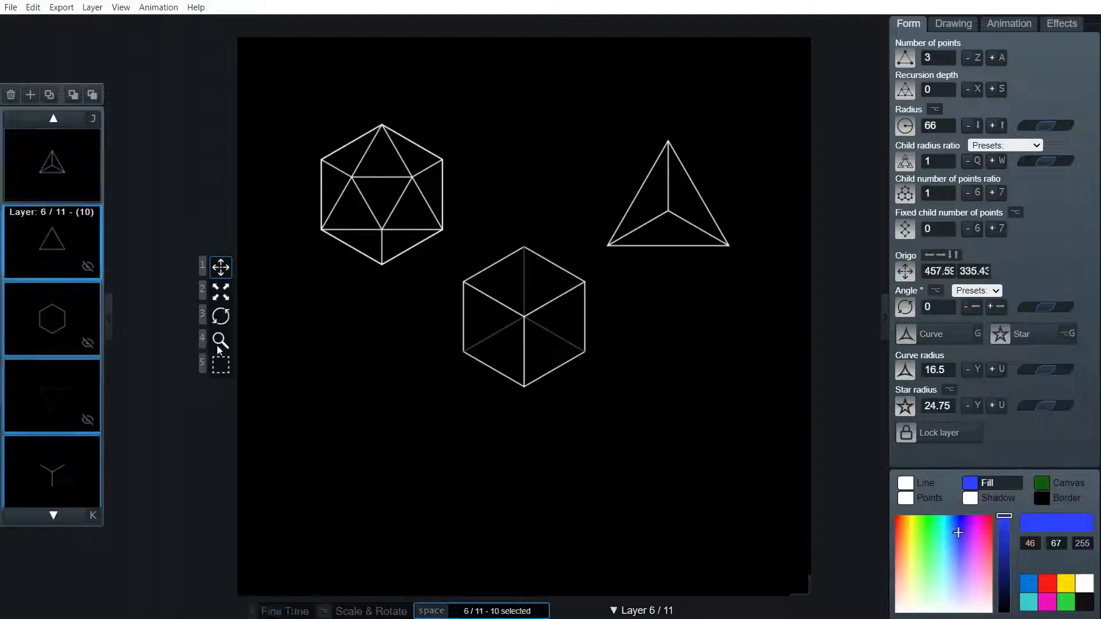
{"action": "key", "text": "ctrl+b"}
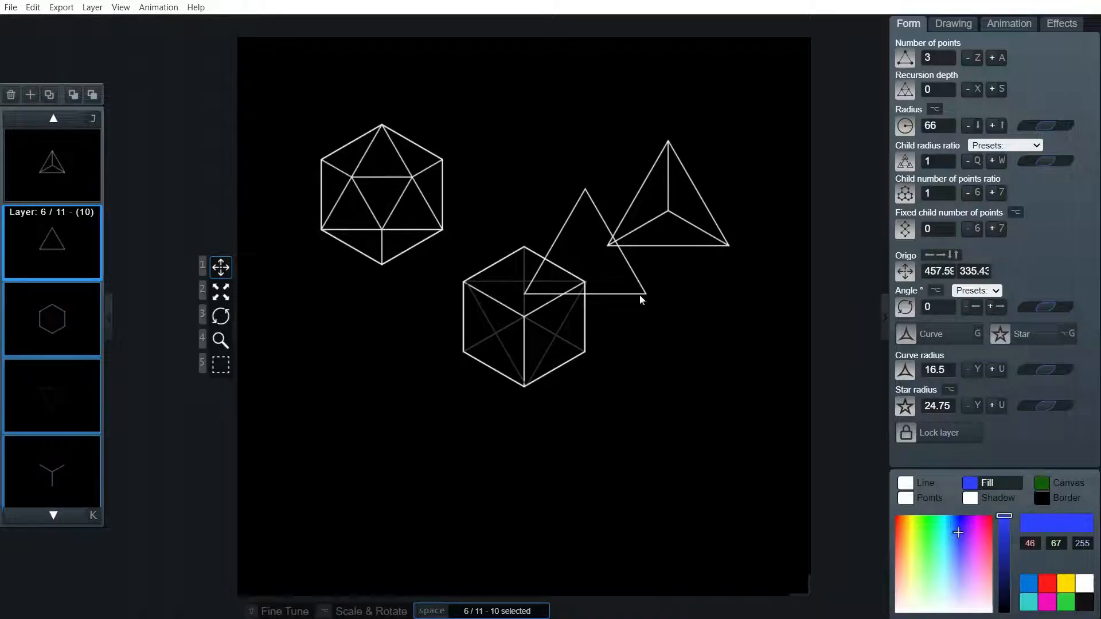
Shift all ten selected layers slightly down and left together, with the layer 6 triangle's origo at about 450, 339.
{"action": "key", "text": "k"}
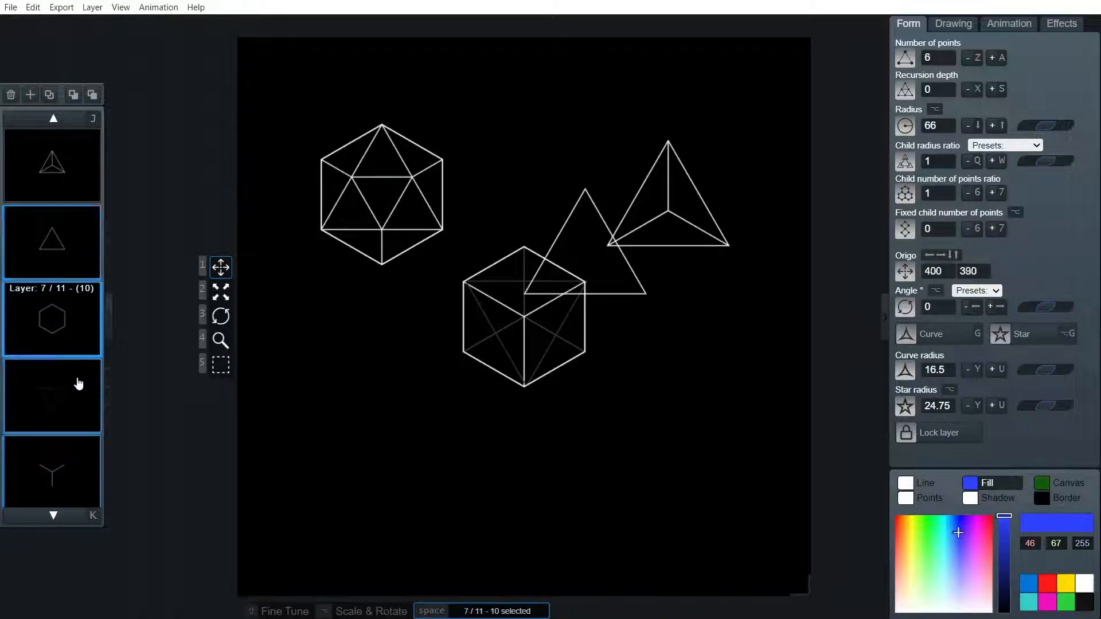
{"action": "left_click", "coordinate": [78, 383]}
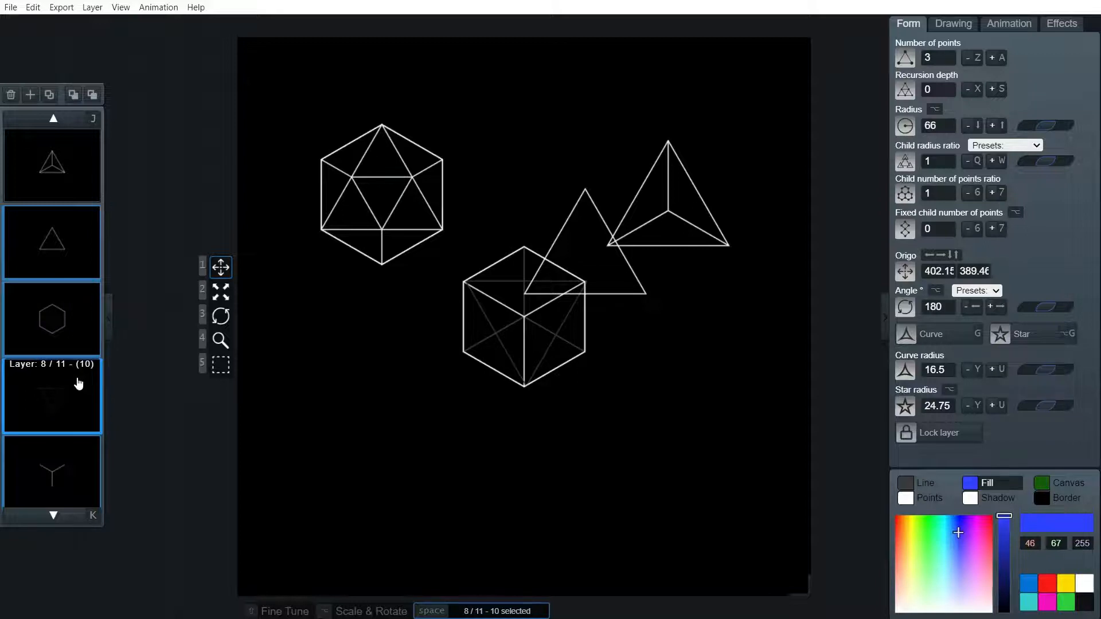
{"action": "key", "text": "j"}
{"action": "key", "text": "j"}
{"action": "key", "text": "j"}
{"action": "key", "text": "k"}
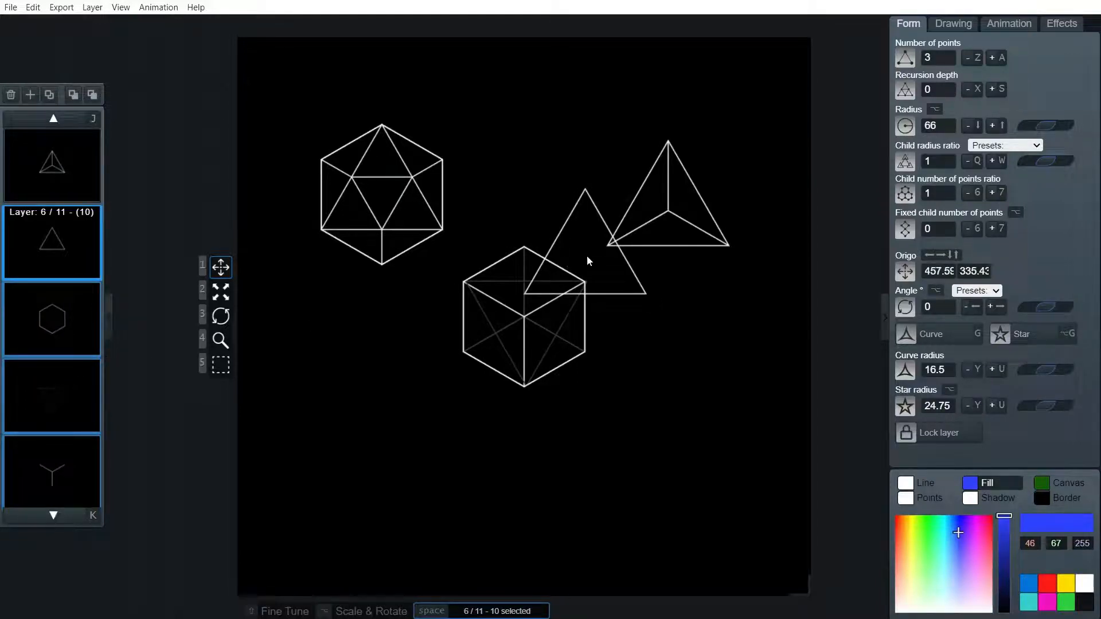
{"action": "mouse_move", "coordinate": [587, 257]}
{"action": "left_mouse_down"}
{"action": "mouse_move", "coordinate": [570, 270]}
{"action": "mouse_move", "coordinate": [580, 259]}
{"action": "left_mouse_up"}
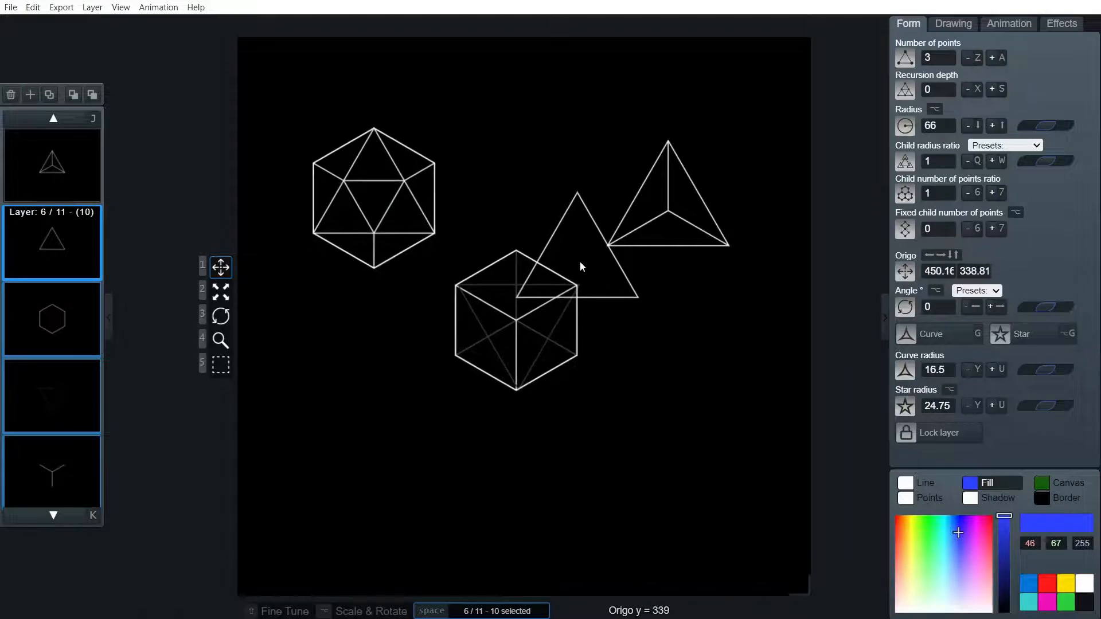
Center the layer 6 triangle on the middle hexagon and move the layers 6 to 8 figure to the canvas's lower-left area, origo about 264, 514.
{"action": "left_click", "coordinate": [50, 238]}
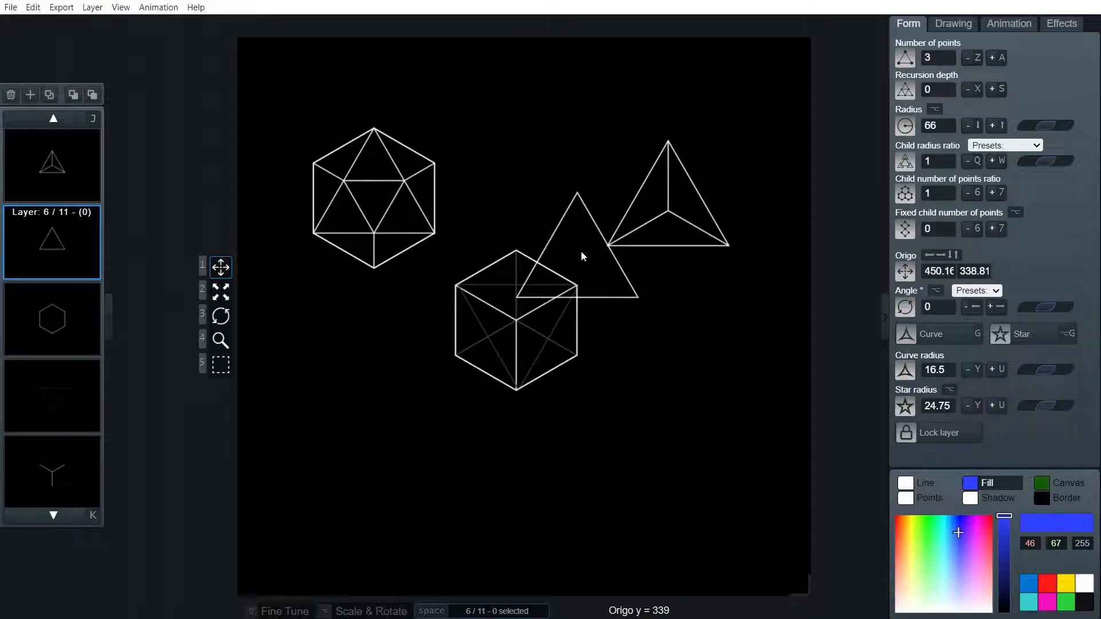
{"action": "left_click_drag", "start_coordinate": [581, 256], "coordinate": [520, 309]}
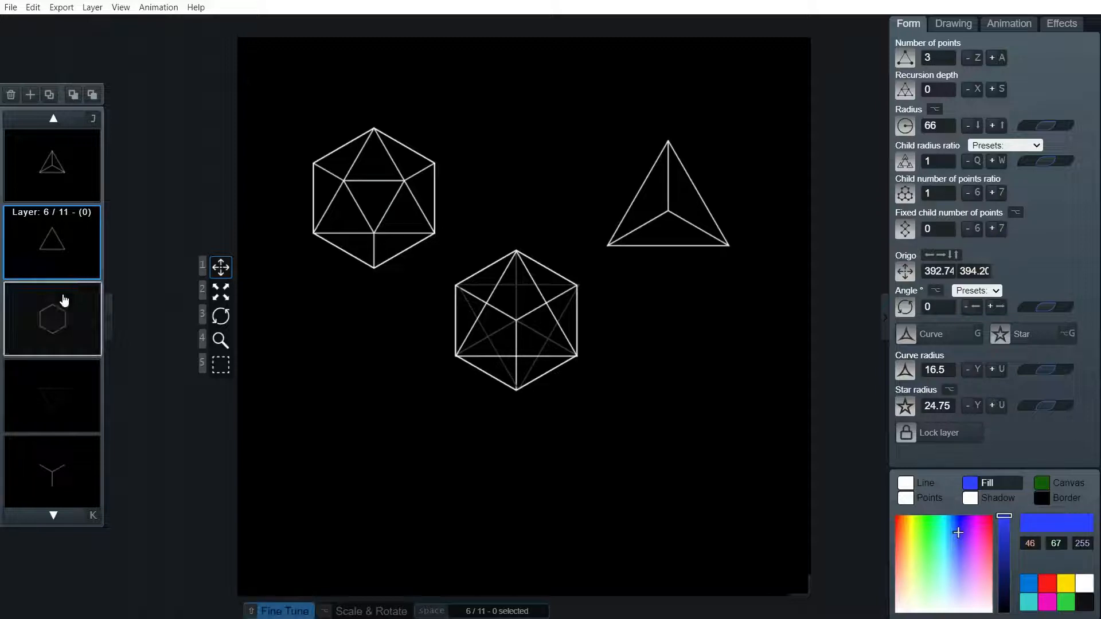
{"action": "key", "text": "shift+k"}
{"action": "key", "text": "shift+k"}
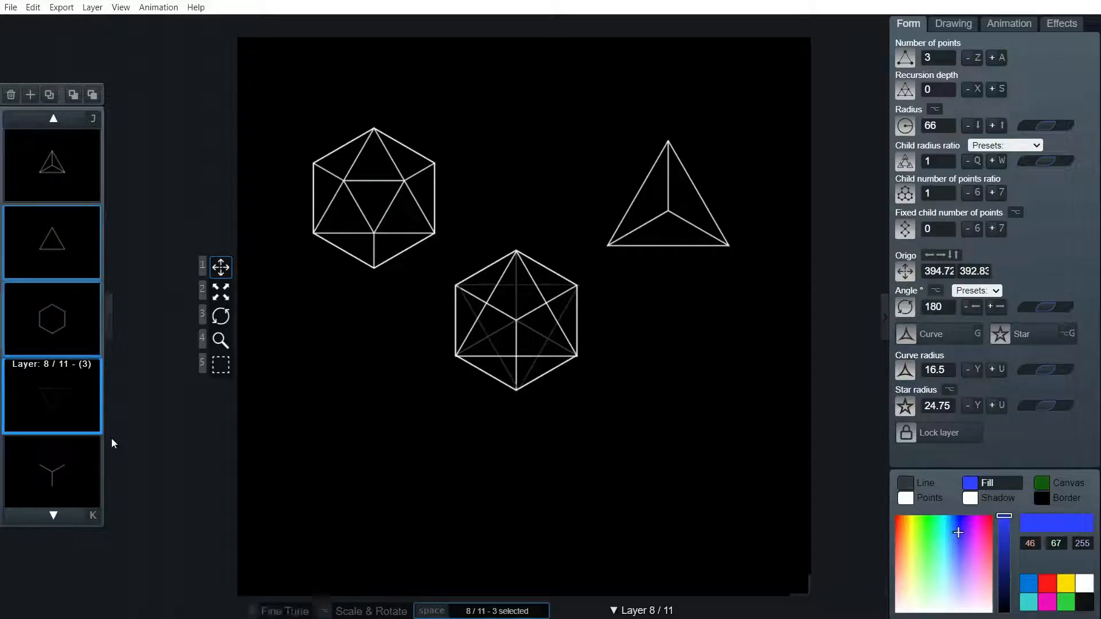
{"action": "left_click_drag", "start_coordinate": [517, 328], "coordinate": [381, 446]}
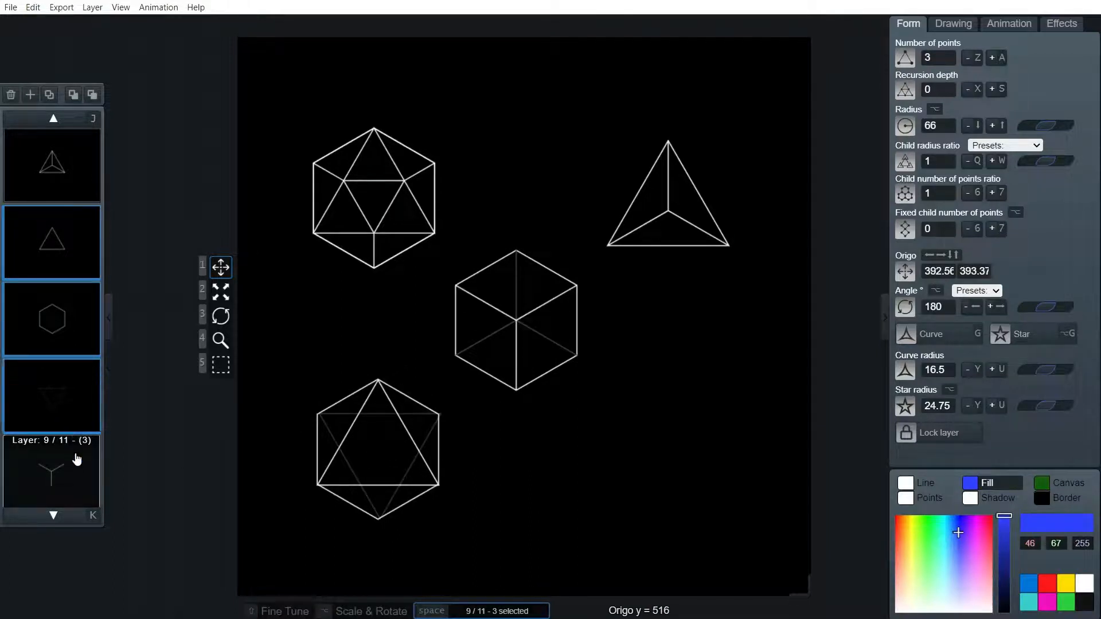
Select layers 9 to 11 and move the cube to the canvas's lower-right area, with its origo at about 536, 514.
{"action": "scroll", "coordinate": [72, 439], "scroll_direction": "down", "scroll_amount": 3}
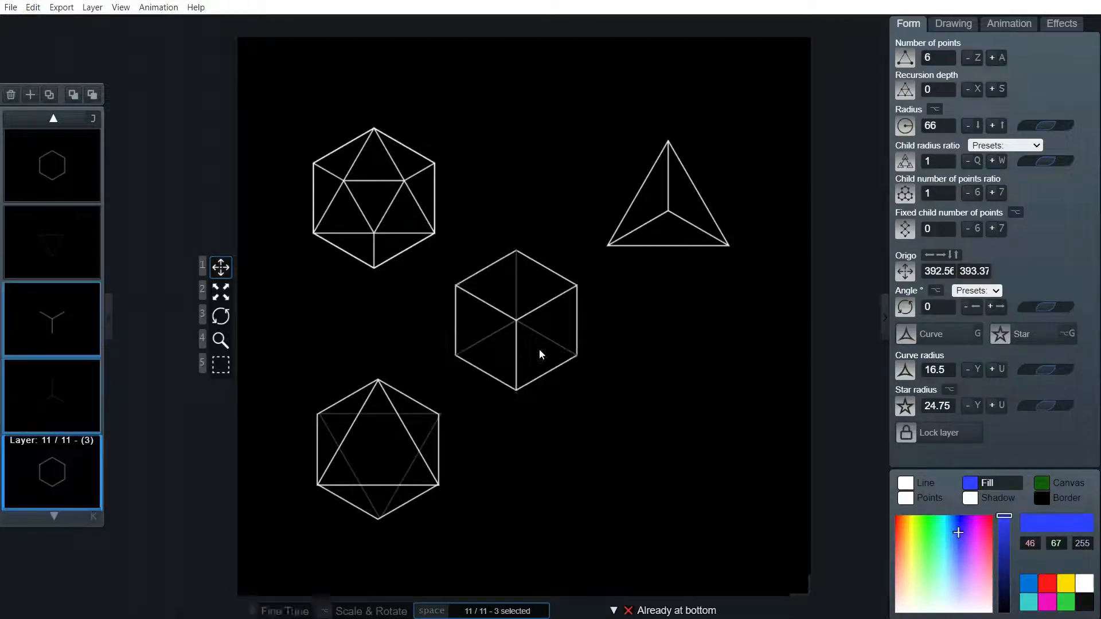
{"action": "left_click_drag", "start_coordinate": [511, 319], "coordinate": [662, 448]}
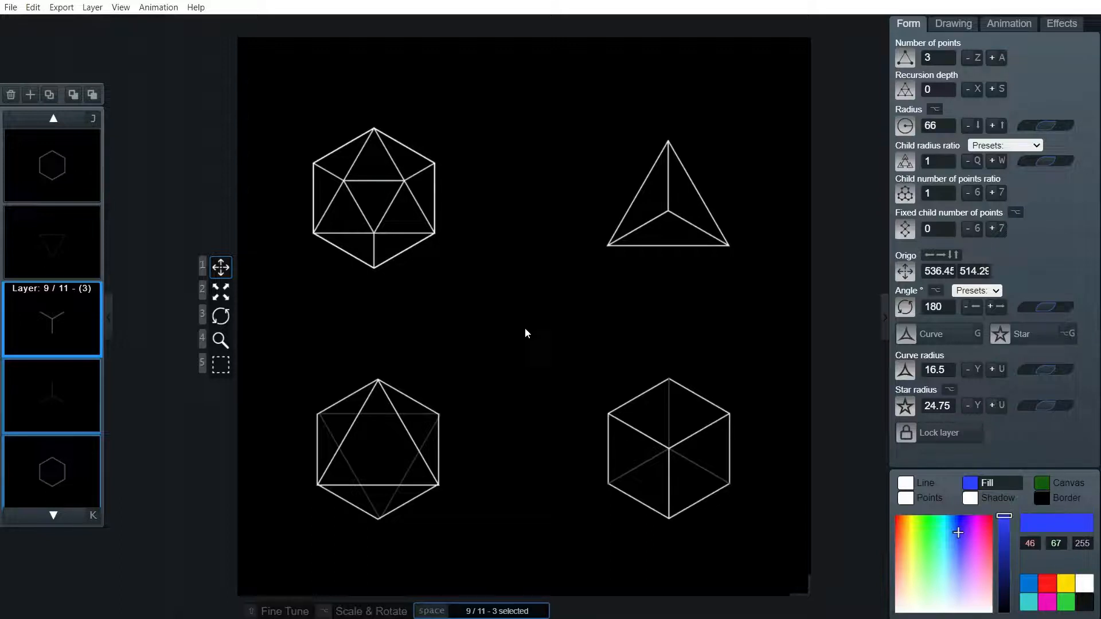
{"action": "left_click", "coordinate": [45, 240]}
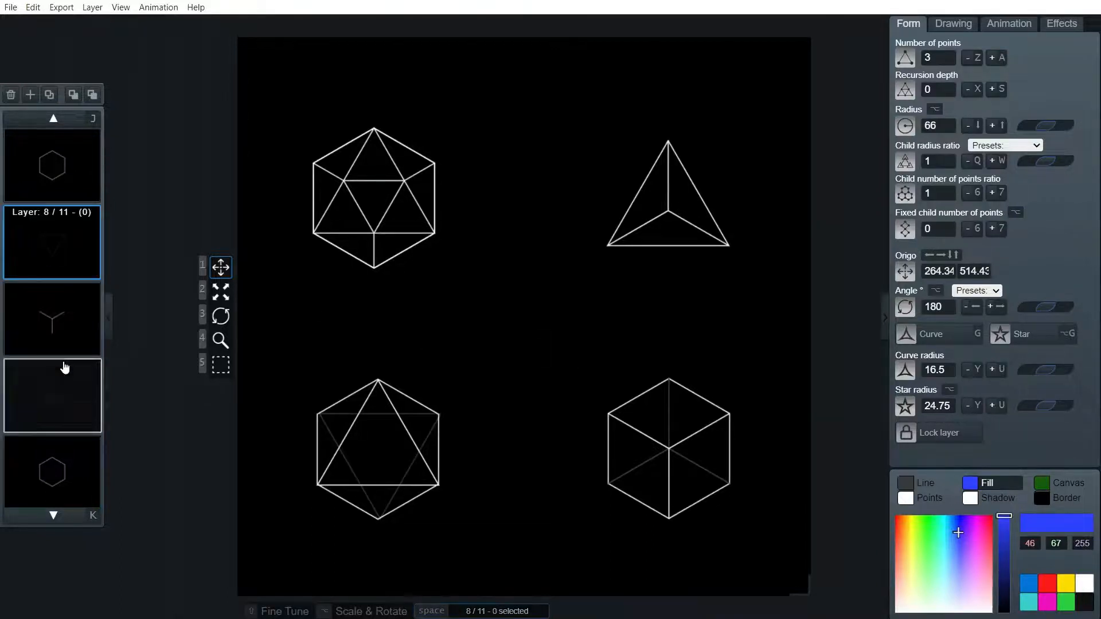
Add a new triangle layer at the top of the stack with recursion depth 0 and origo lines enabled.
{"action": "scroll", "coordinate": [56, 366], "scroll_direction": "up", "scroll_amount": 7}
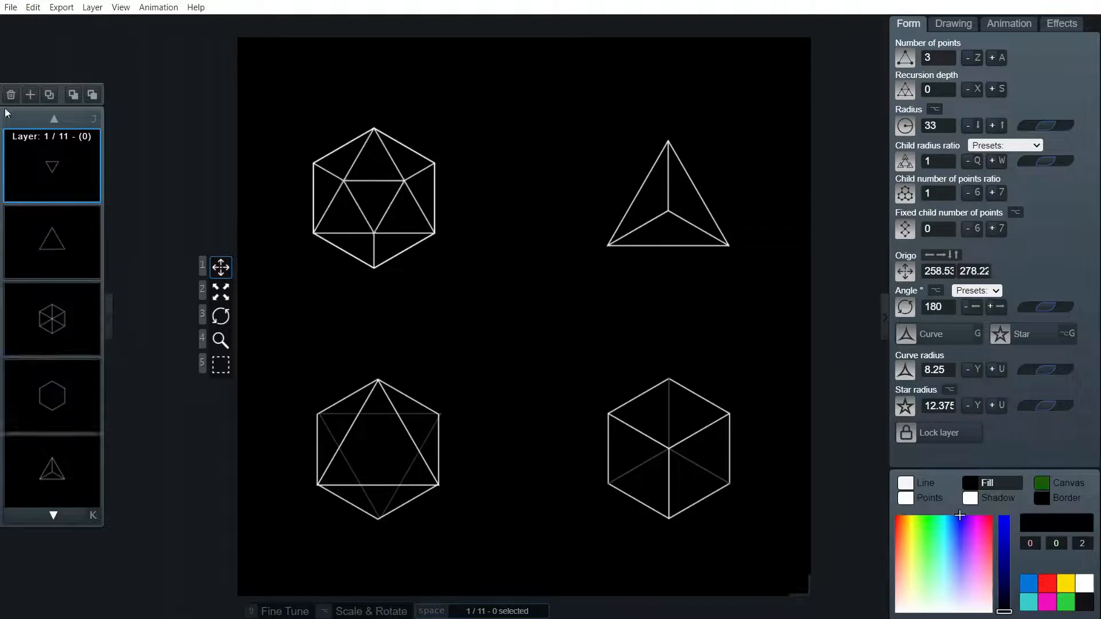
{"action": "left_click", "coordinate": [31, 95]}
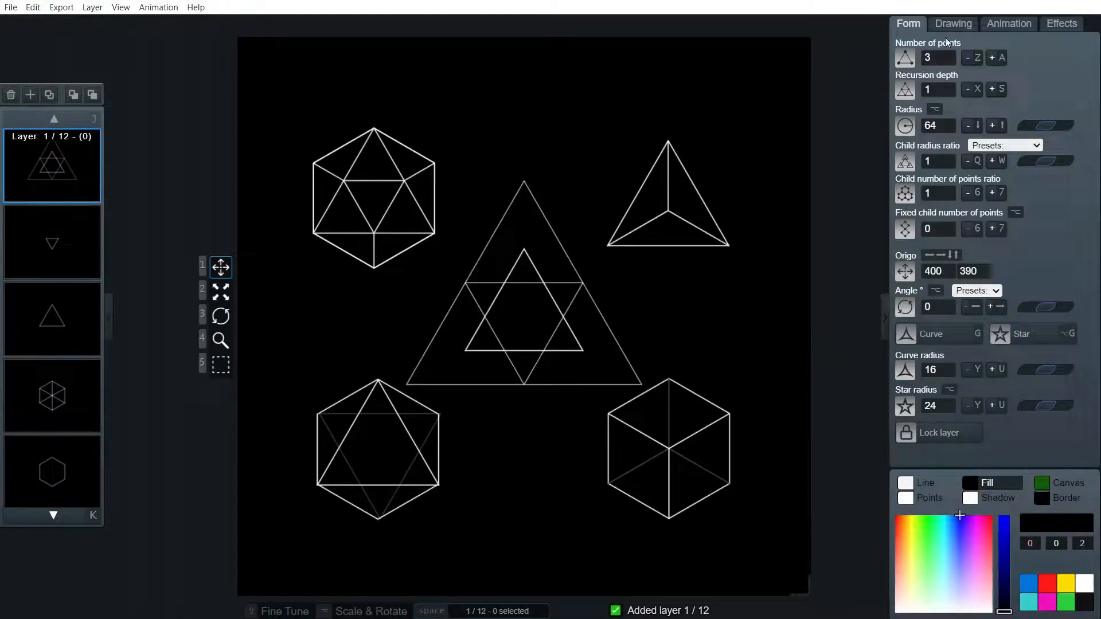
{"action": "left_click", "coordinate": [973, 89]}
{"action": "left_click", "coordinate": [951, 23]}
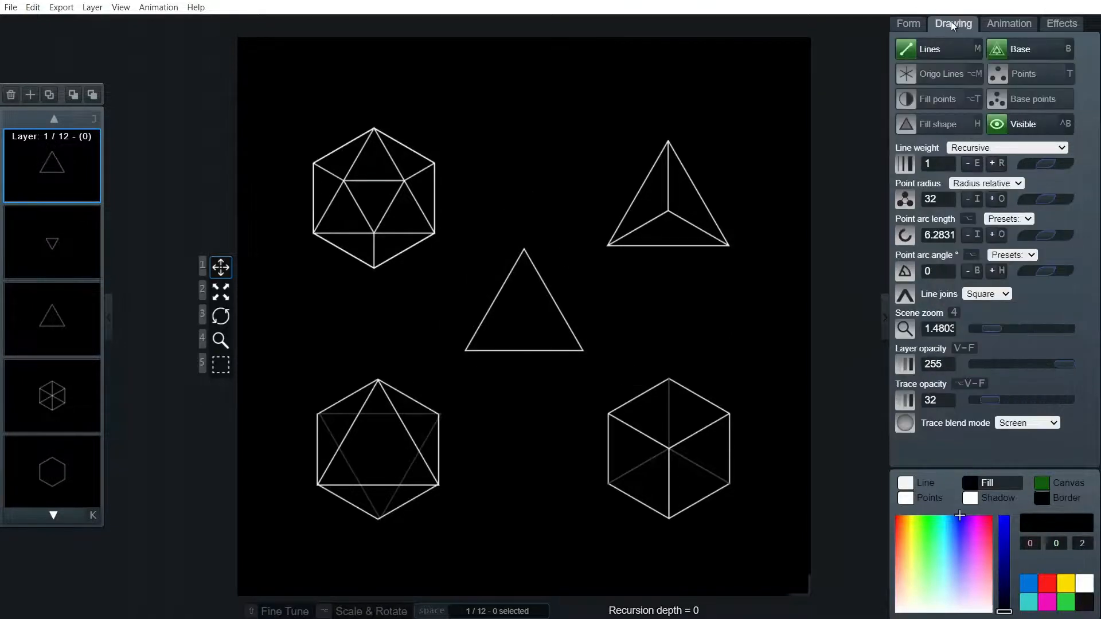
{"action": "left_click", "coordinate": [941, 73]}
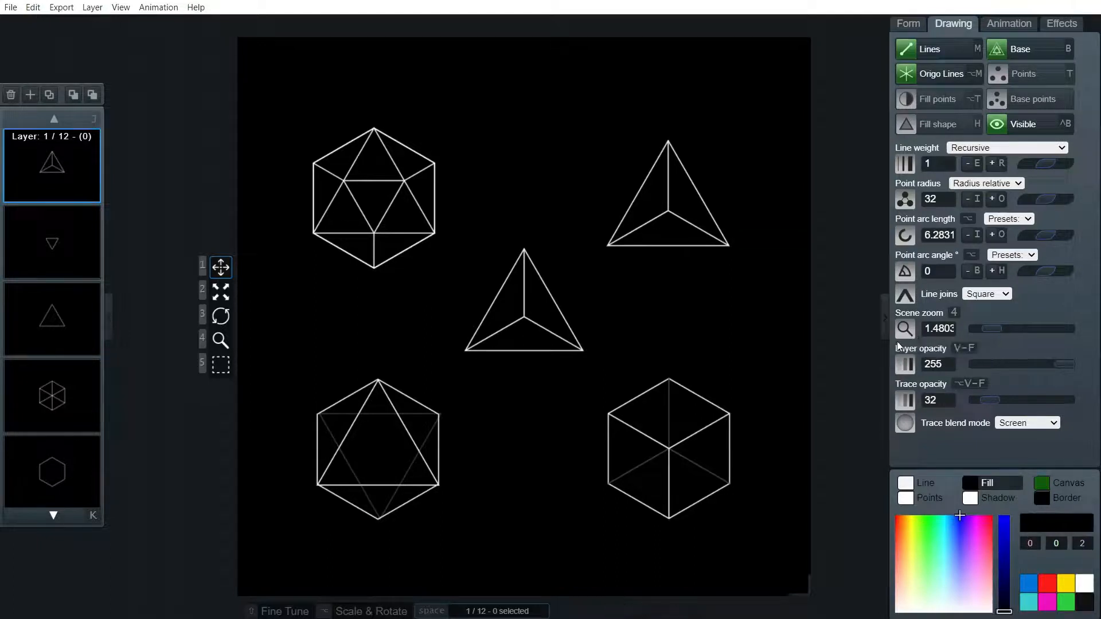
Duplicate the new triangle layer and rotate the copy to 180°, with its origo lines drawn.
{"action": "key", "text": "c"}
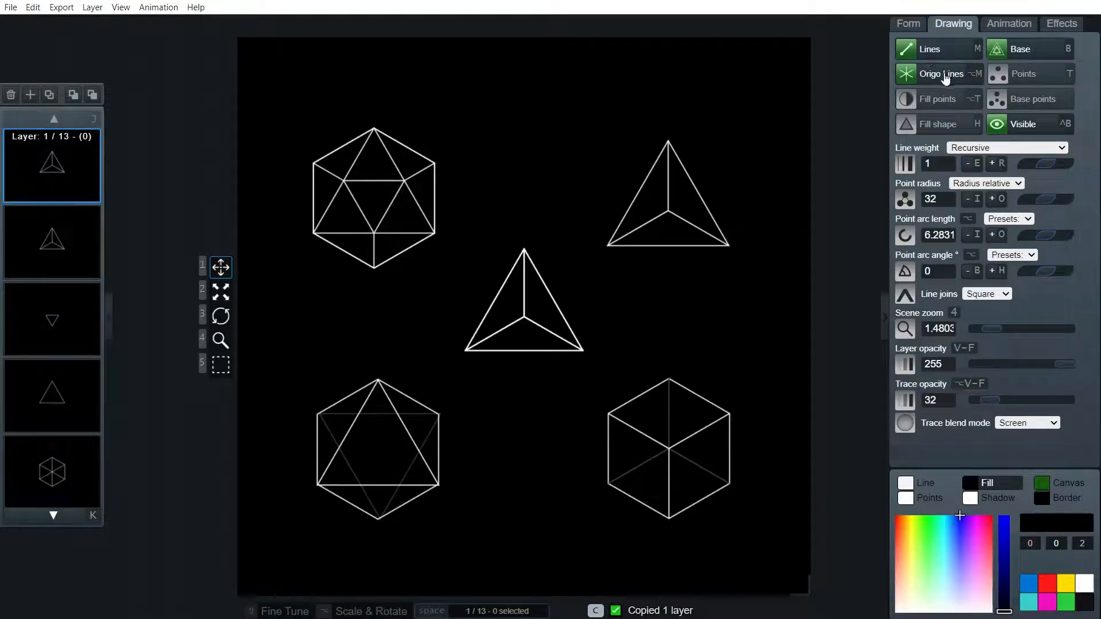
{"action": "left_click", "coordinate": [918, 76]}
{"action": "left_click", "coordinate": [912, 24]}
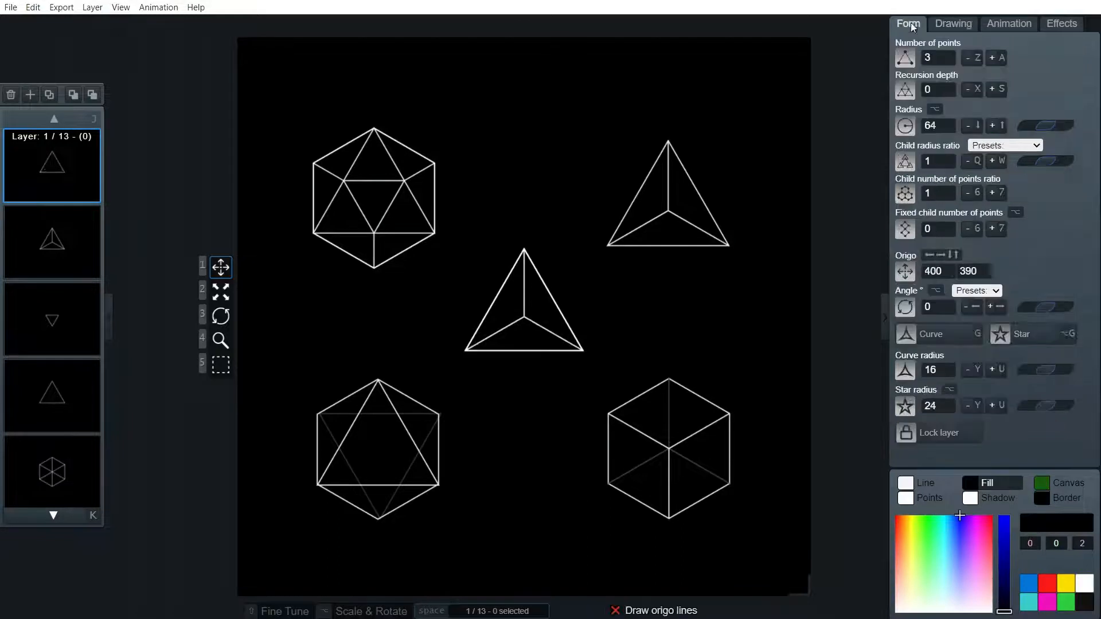
{"action": "left_click", "coordinate": [976, 290]}
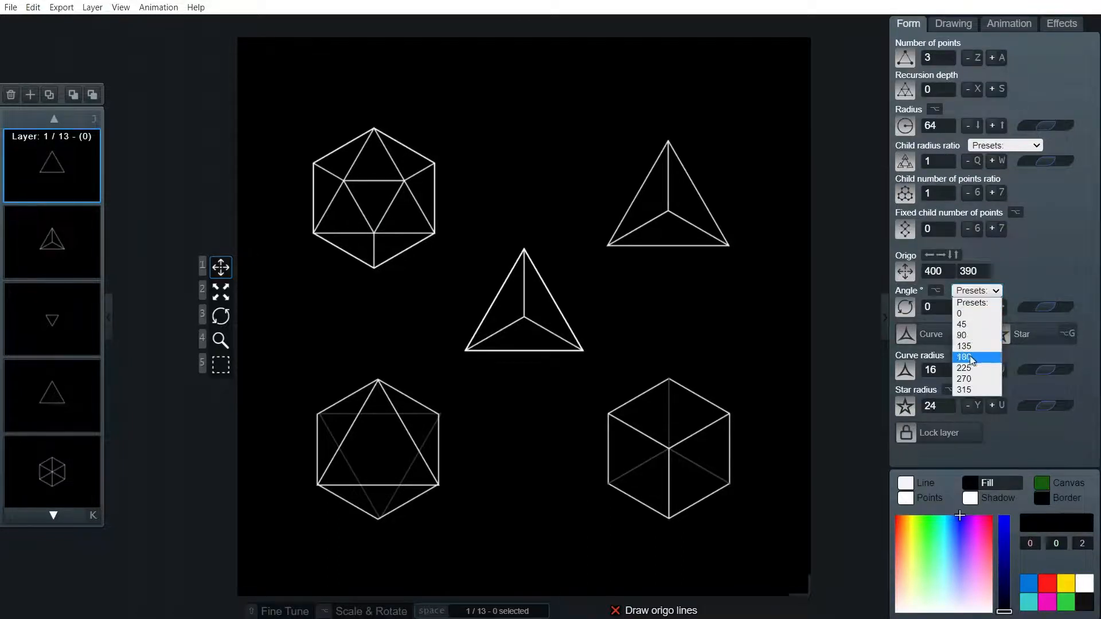
{"action": "left_click", "coordinate": [975, 356]}
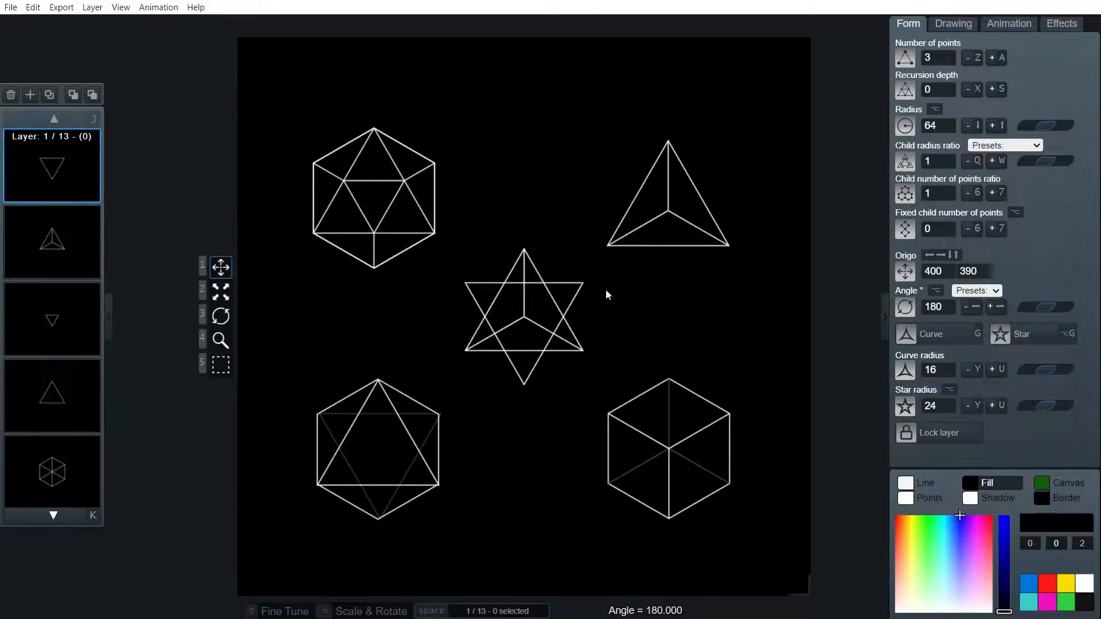
{"action": "left_click", "coordinate": [947, 28]}
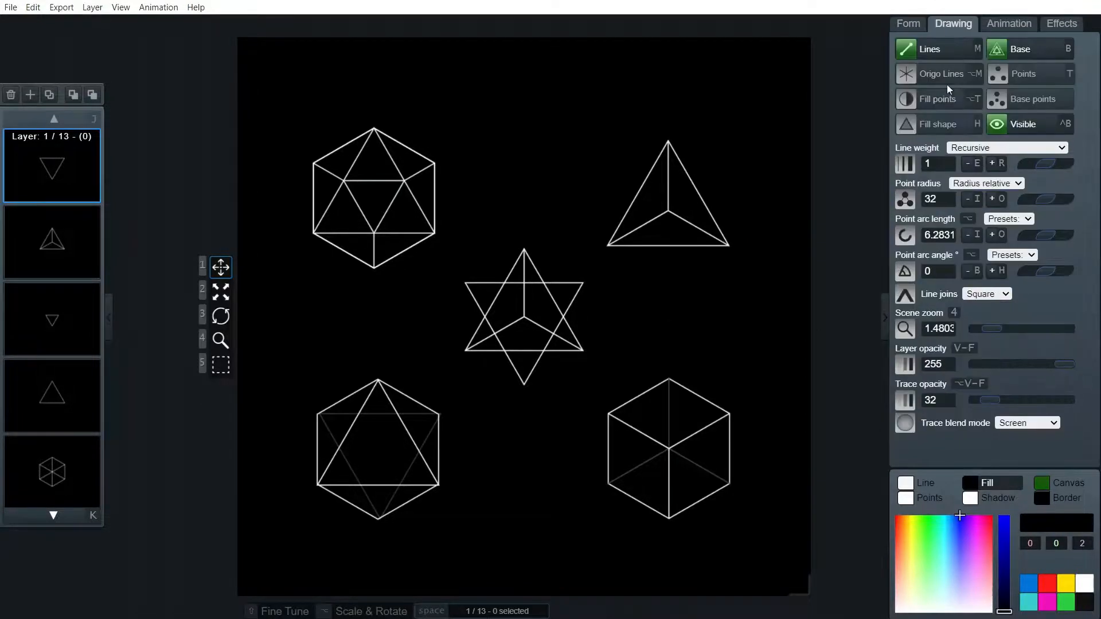
{"action": "left_click", "coordinate": [942, 78]}
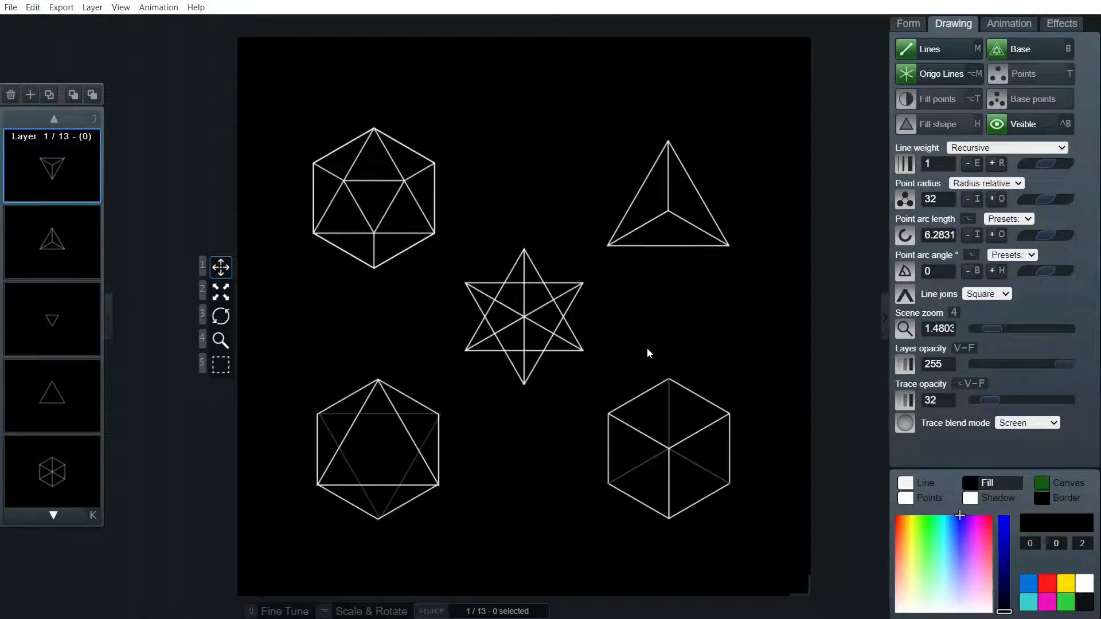
Set the radius of the upright triangle in layer 2 to 32.
{"action": "left_click", "coordinate": [88, 238]}
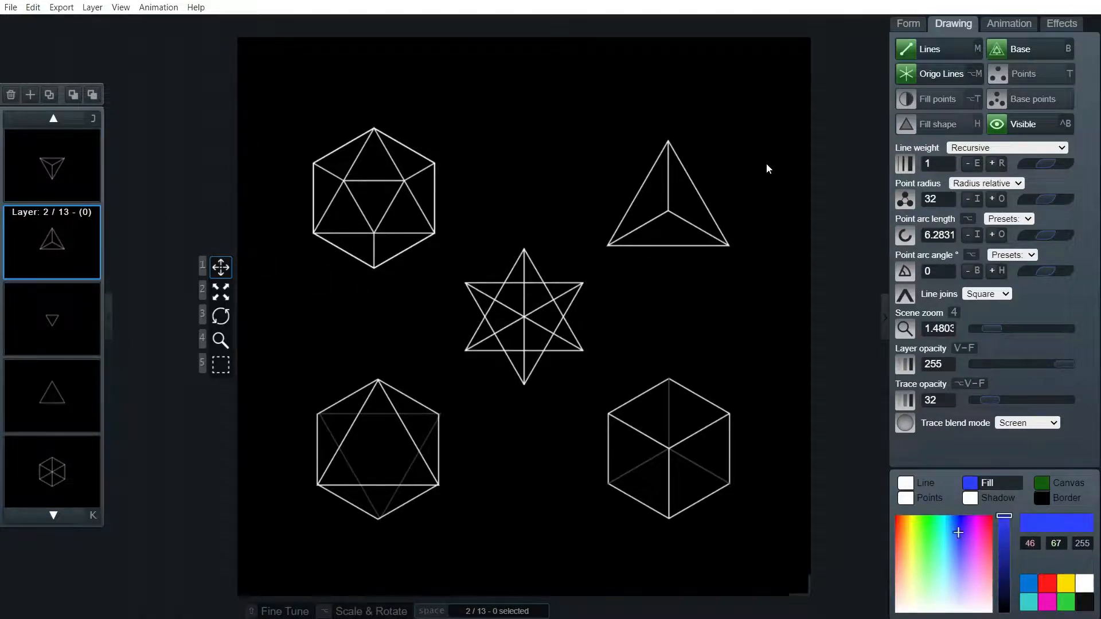
{"action": "left_click", "coordinate": [912, 25]}
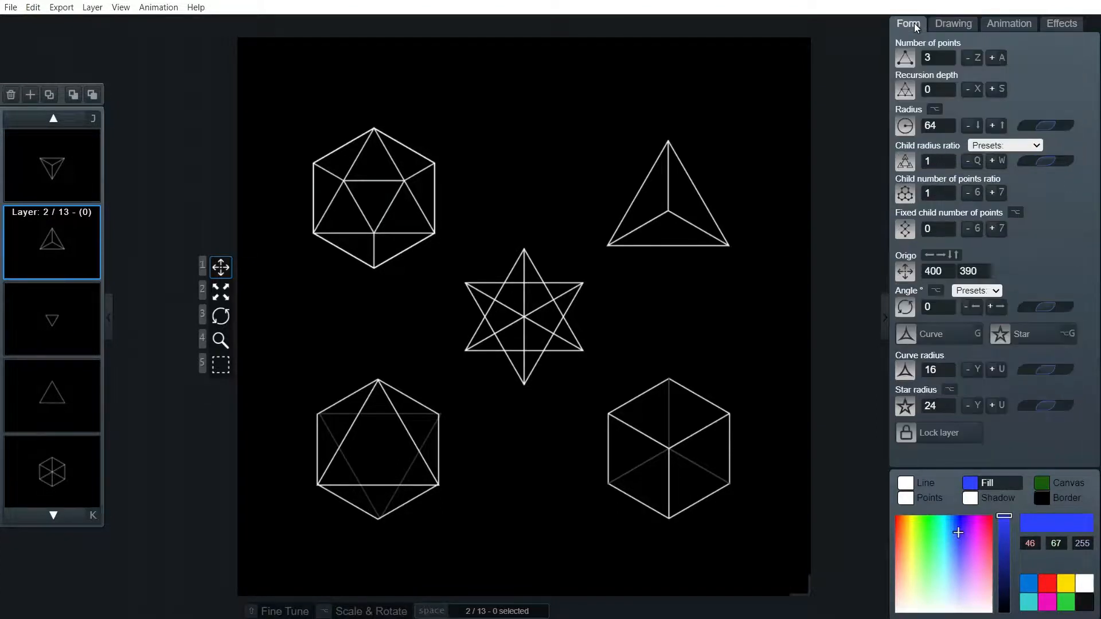
{"action": "double_click", "coordinate": [942, 125]}
{"action": "type", "text": "32"}
{"action": "key", "text": "Return"}
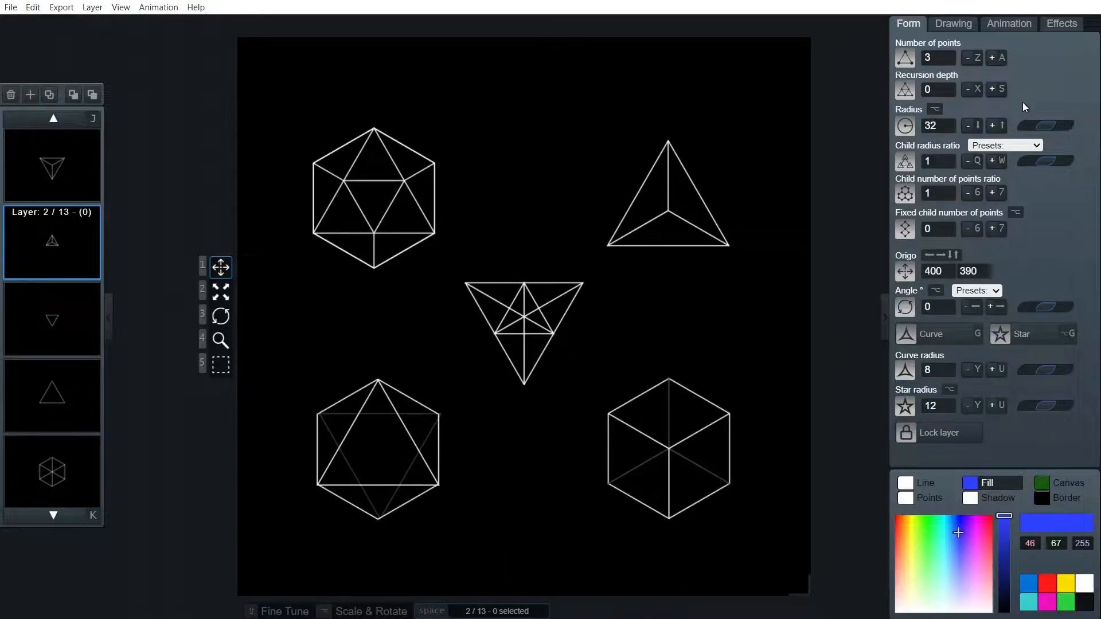
Duplicate the small upright triangle in layer 2 and set the copy's radius to 64.
{"action": "key", "text": "c"}
{"action": "double_click", "coordinate": [952, 121]}
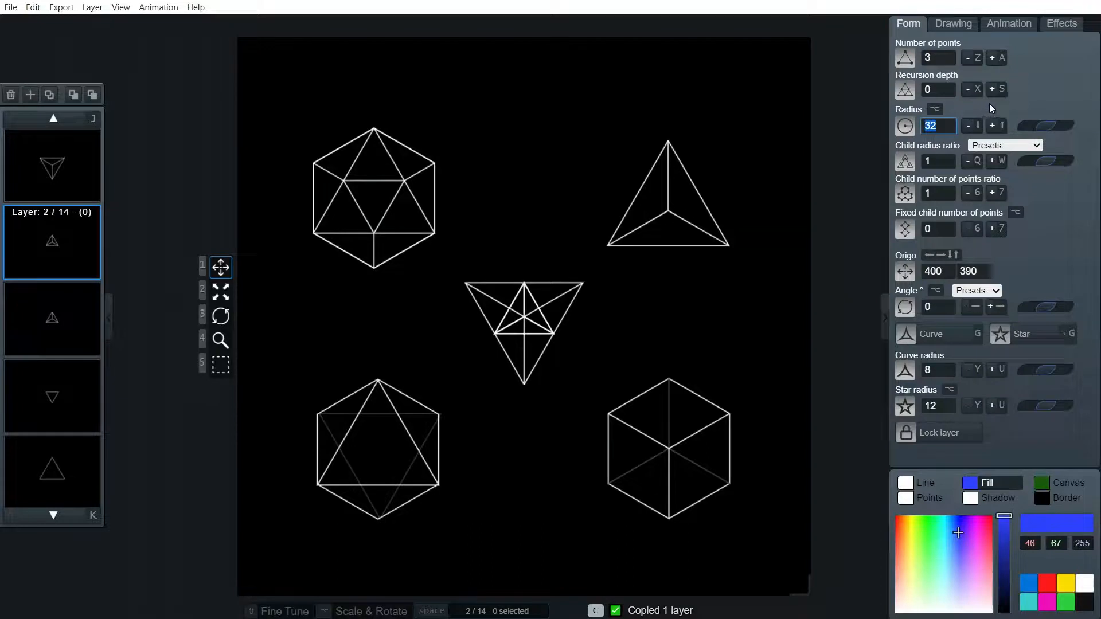
{"action": "type", "text": "65"}
{"action": "key", "text": "Return"}
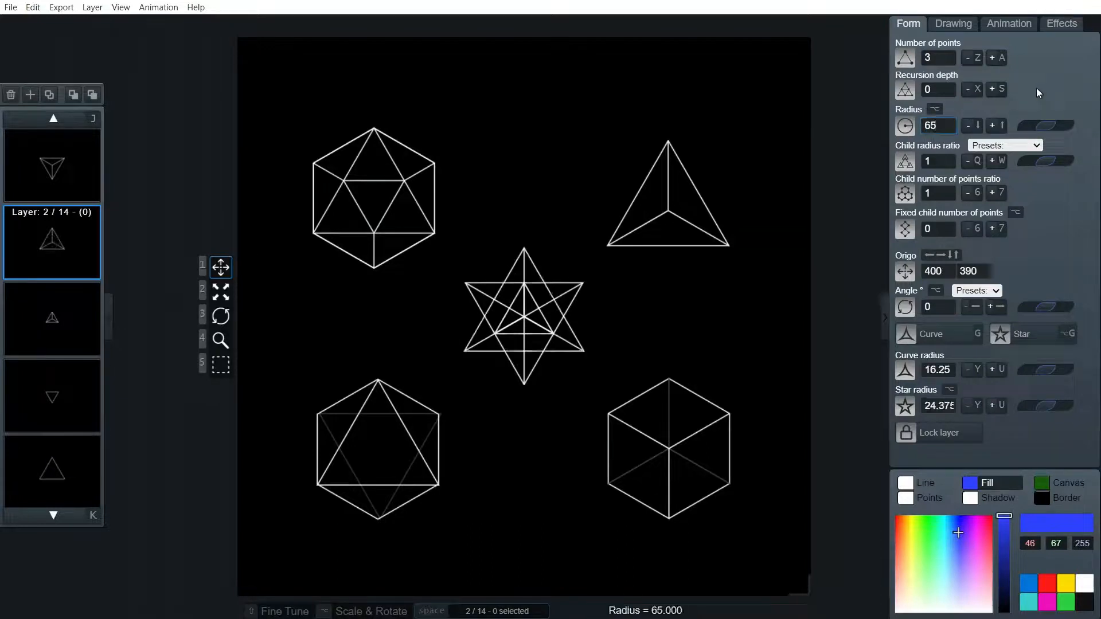
{"action": "left_click", "coordinate": [932, 125]}
{"action": "key", "text": "Down"}
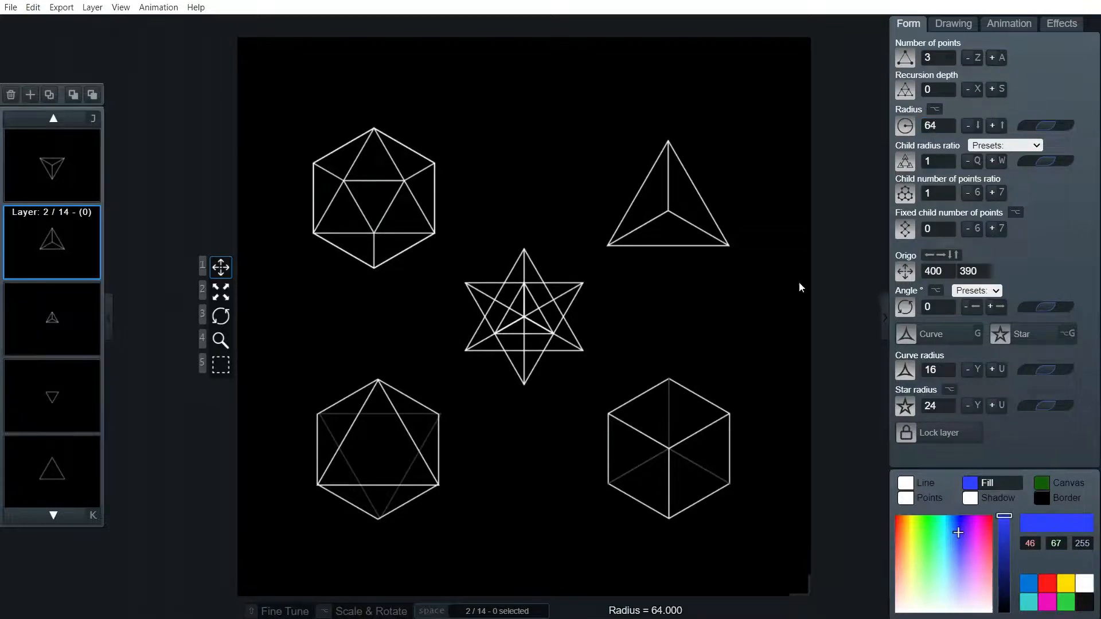
For the inverted triangle in layer 1, turn off origo lines, enable shape fill and darken the fill to near-black (1, 1, 4).
{"action": "left_click", "coordinate": [67, 167]}
{"action": "left_click", "coordinate": [948, 36]}
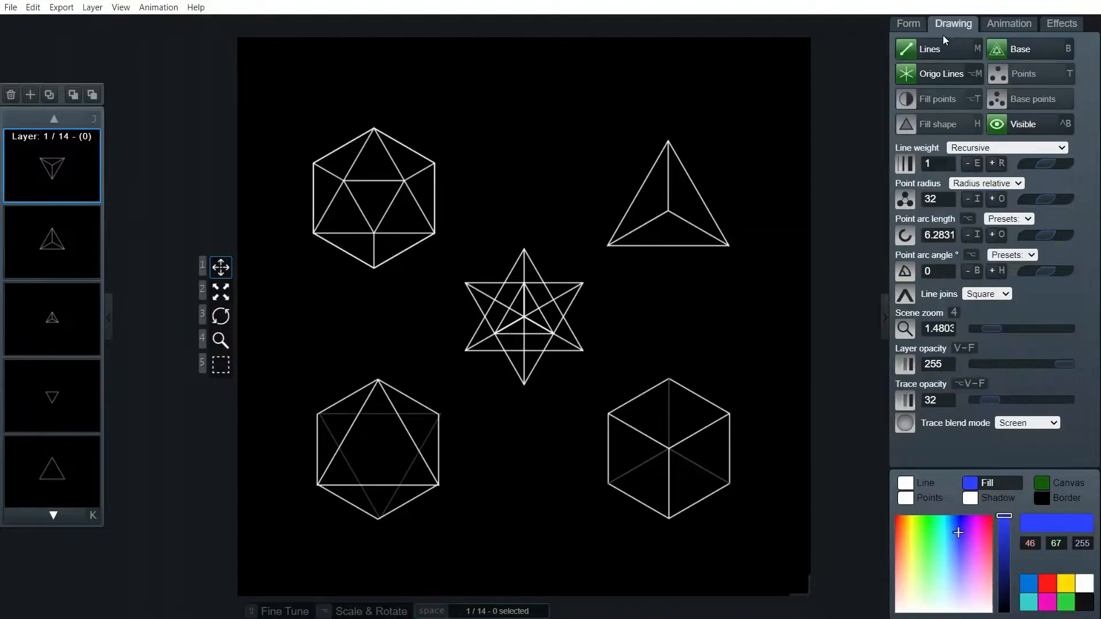
{"action": "left_click", "coordinate": [944, 77]}
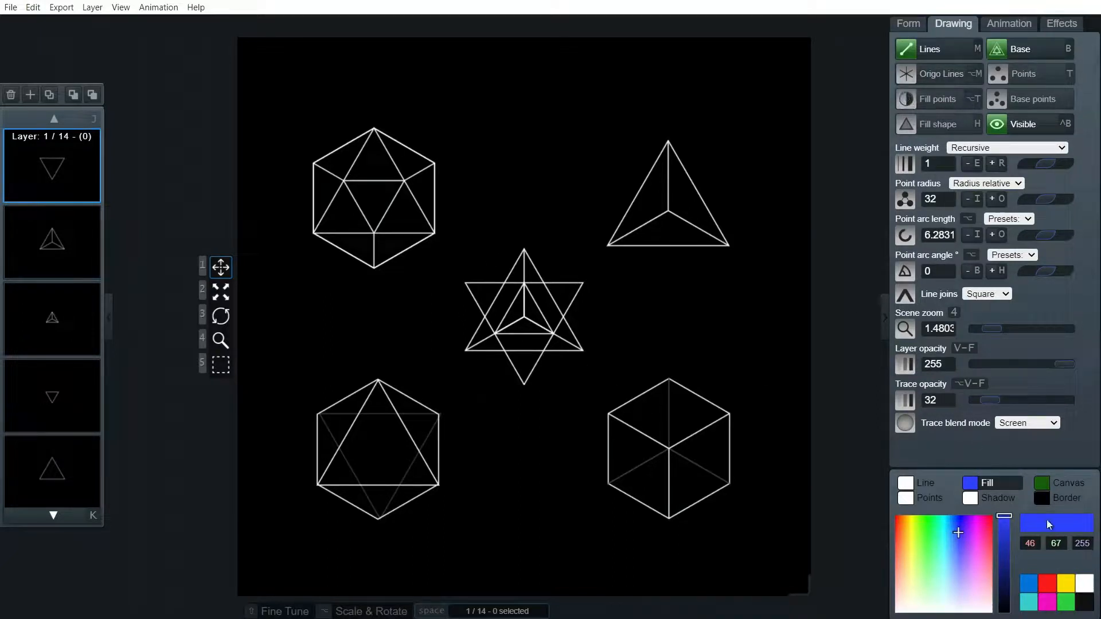
{"action": "left_click", "coordinate": [944, 127]}
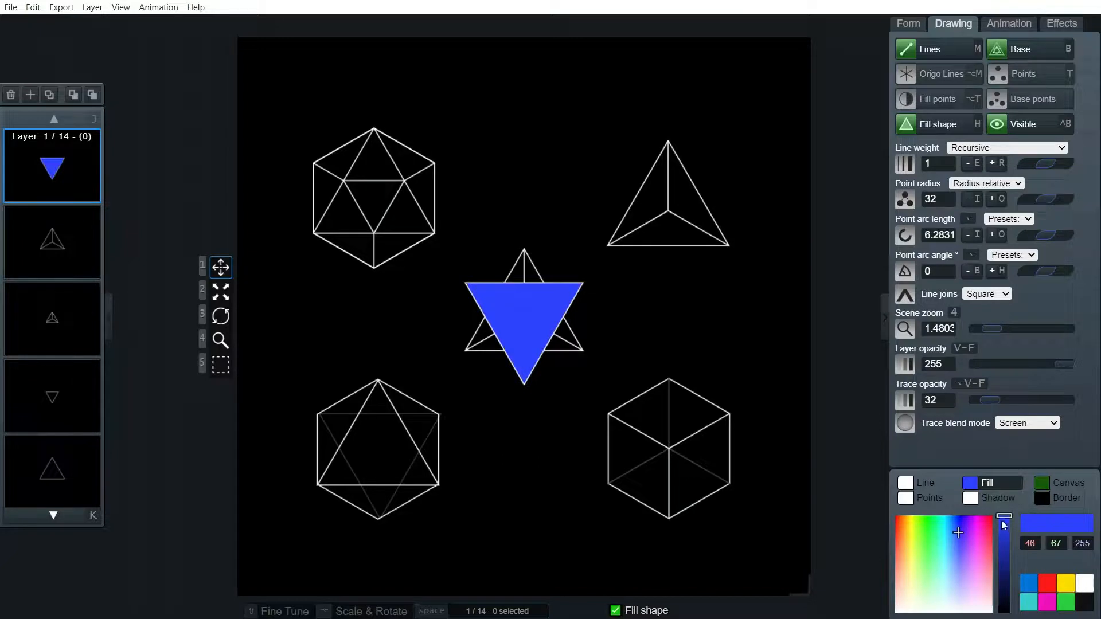
{"action": "left_click_drag", "start_coordinate": [1004, 525], "coordinate": [1004, 610]}
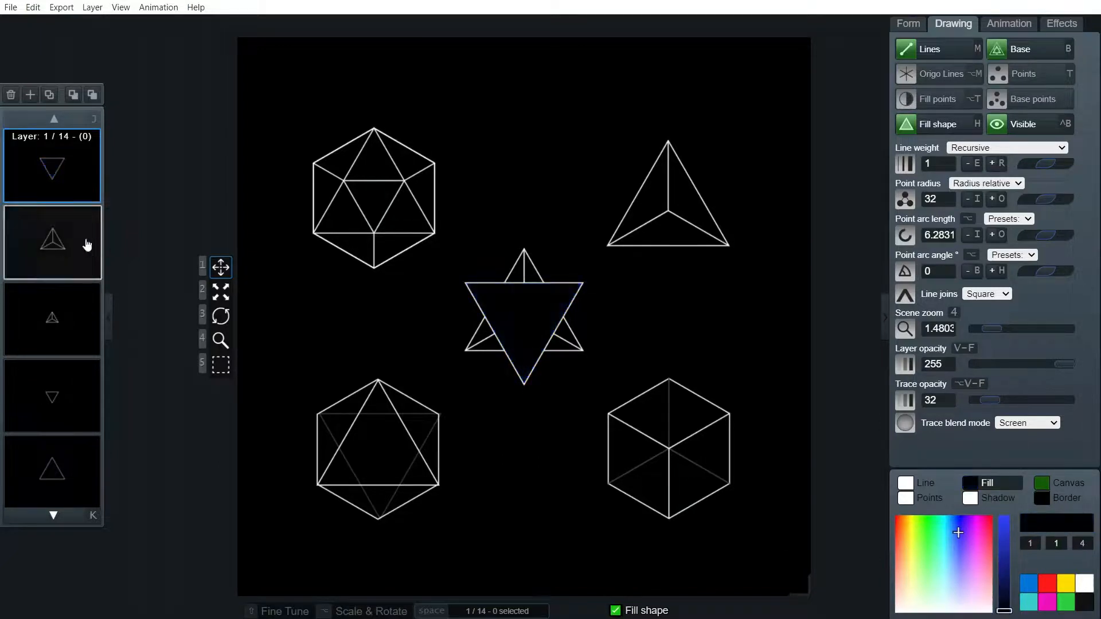
Move the small upright triangle from layer 3 to the top of the layer stack.
{"action": "left_click", "coordinate": [80, 325]}
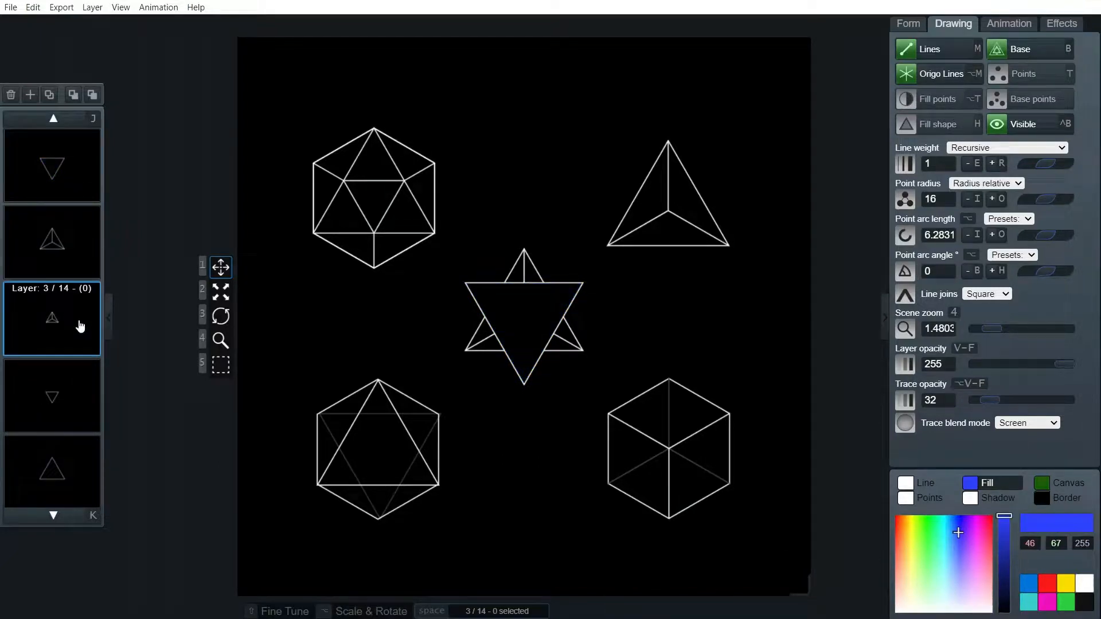
{"action": "key", "text": "alt+j"}
{"action": "key", "text": "alt+j"}
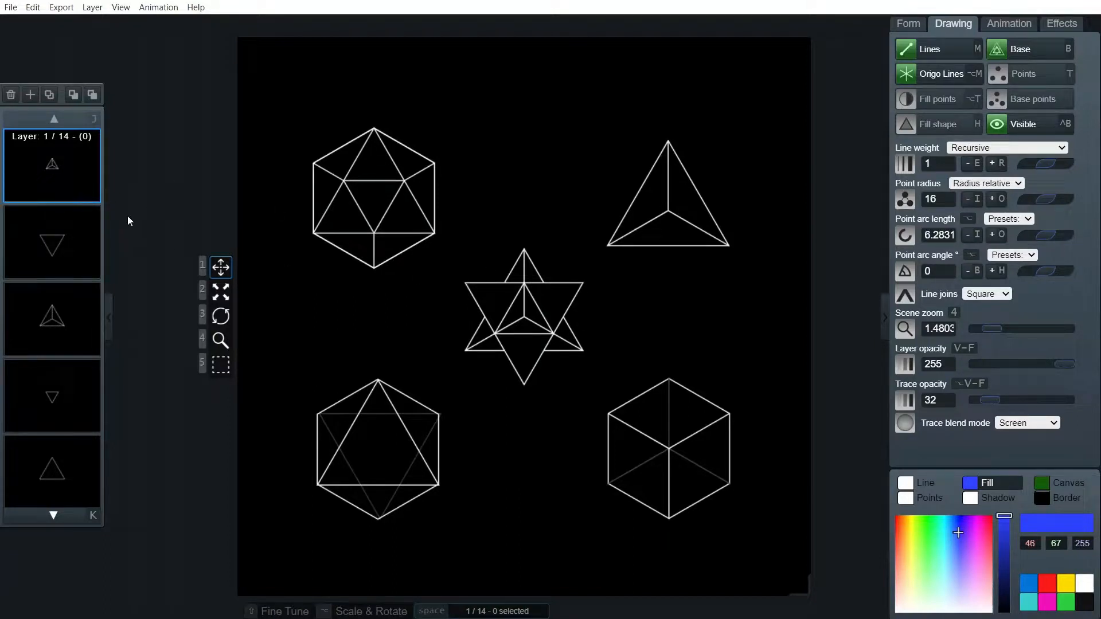
{"action": "key", "text": "k"}
{"action": "key", "text": "j"}
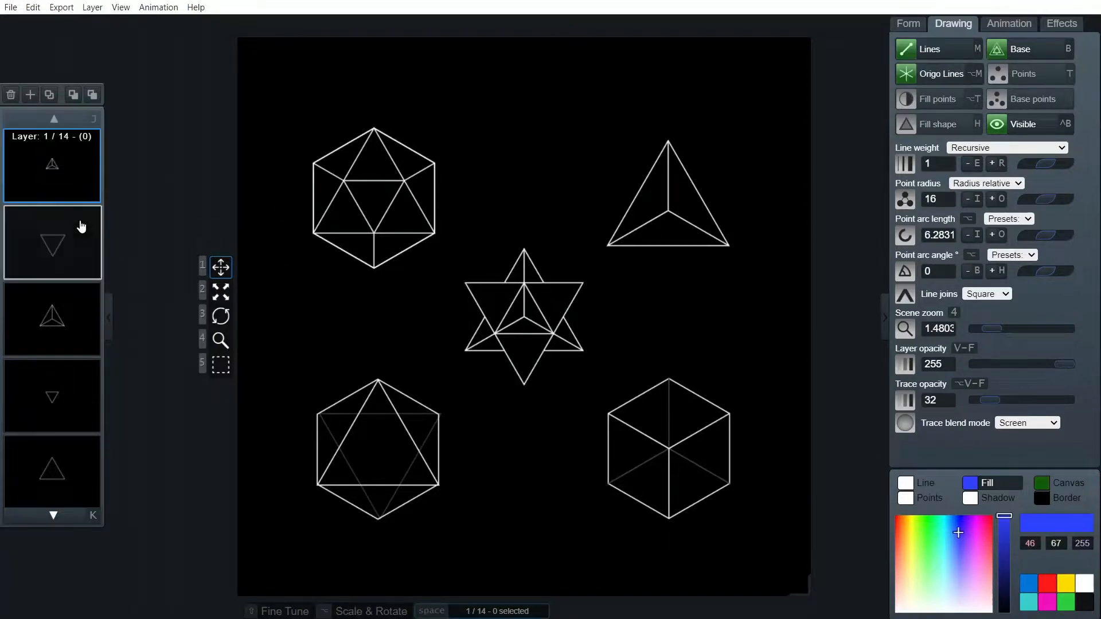
Enable shape fill on the star's upright triangles and set the inverted triangle's fill to dark blue (47, 47, 187).
{"action": "key", "text": "shift+k"}
{"action": "key", "text": "shift+k"}
{"action": "key", "text": "shift+k"}
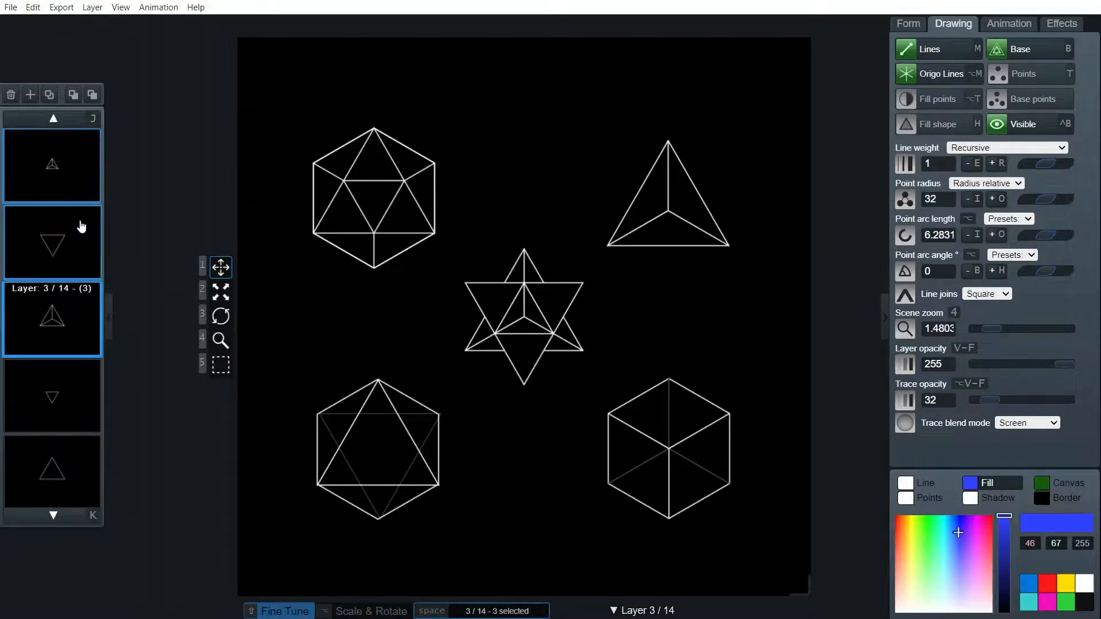
{"action": "key", "text": "shift+j"}
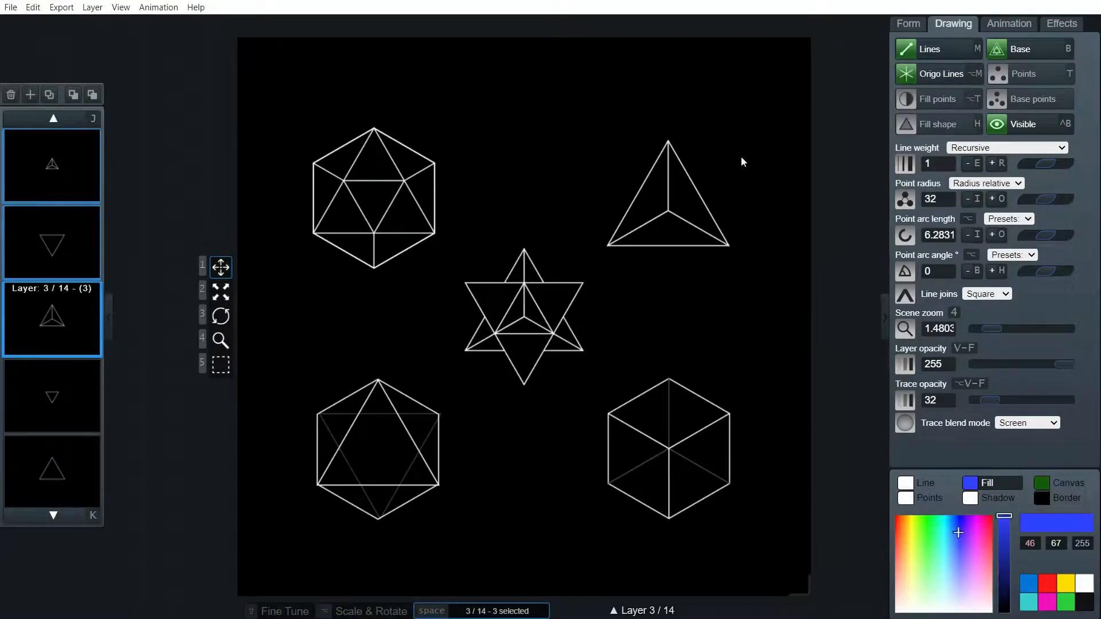
{"action": "left_click", "coordinate": [906, 124]}
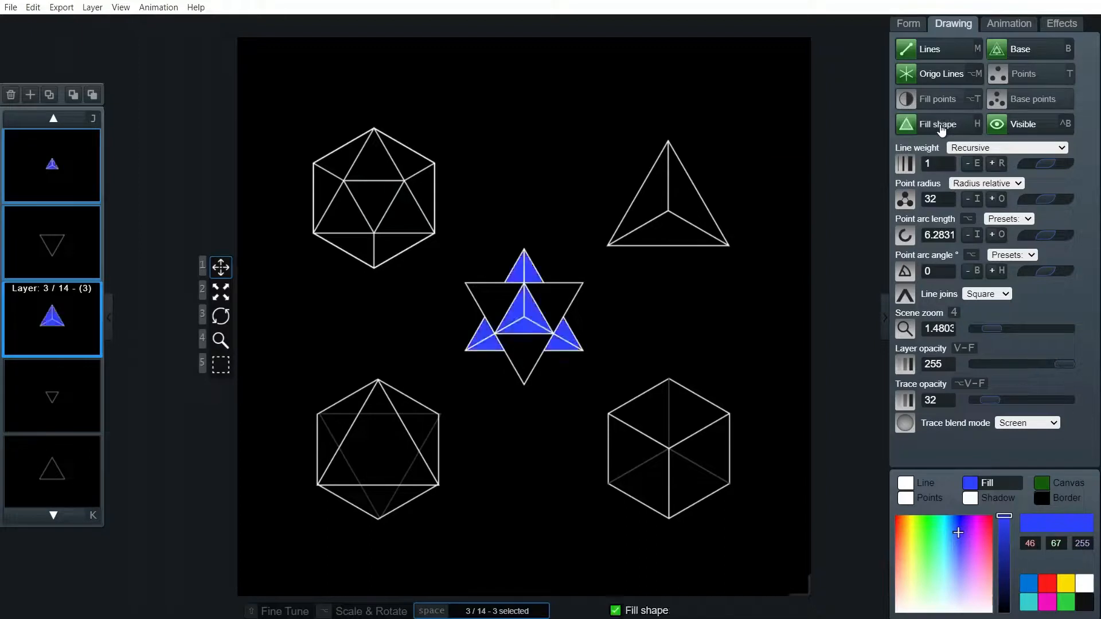
{"action": "left_click", "coordinate": [52, 240]}
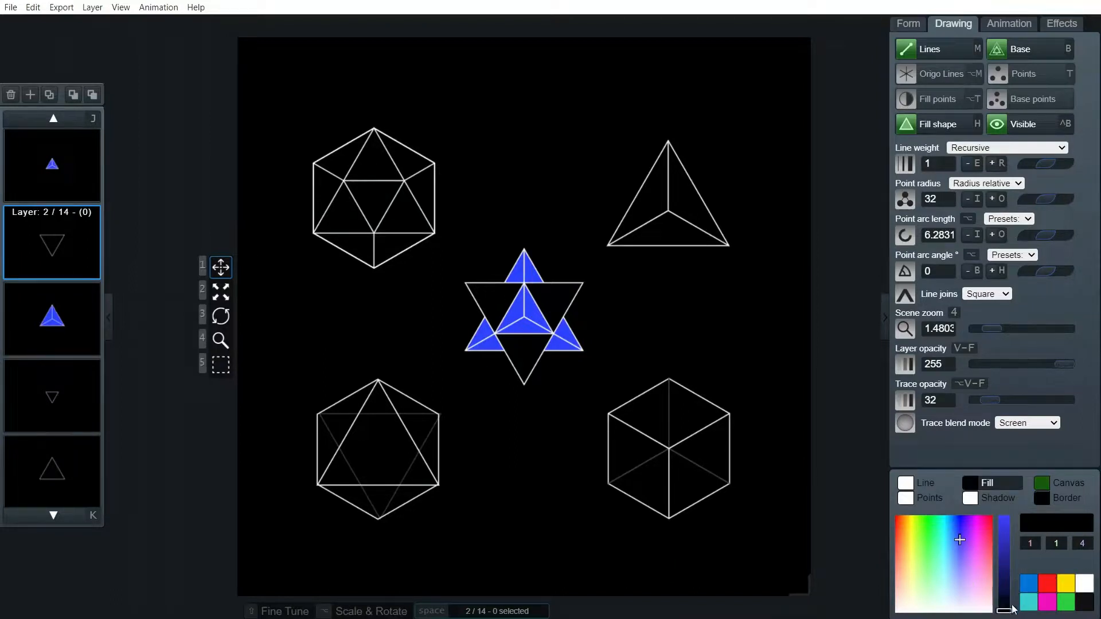
{"action": "left_click_drag", "start_coordinate": [1007, 612], "coordinate": [1004, 546]}
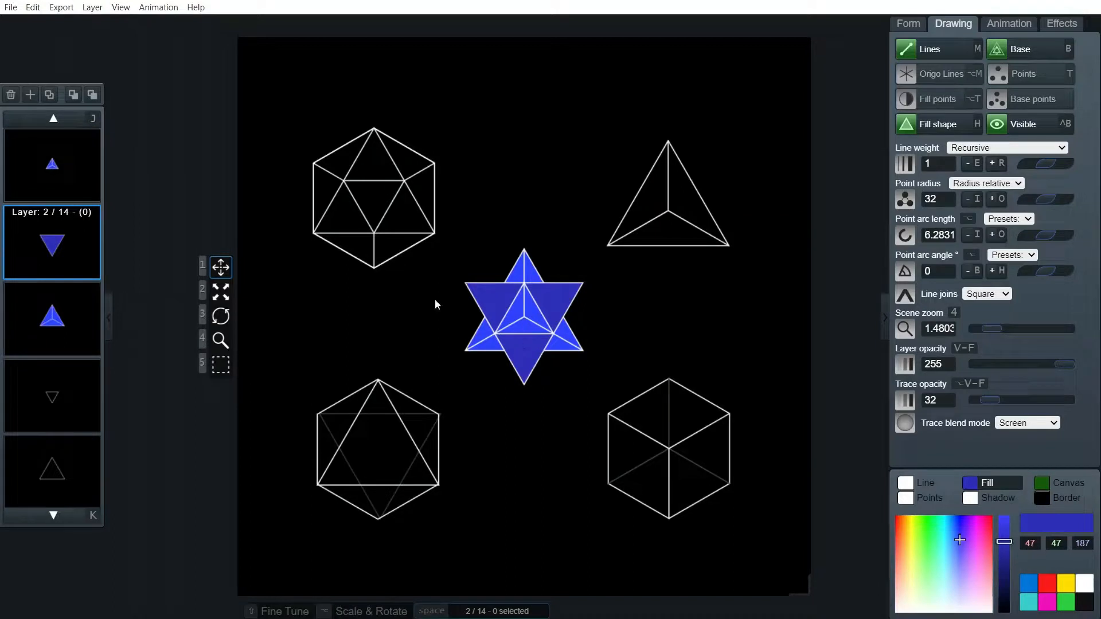
Select the icosahedron's layers 4 to 7 and enable shape fill on them.
{"action": "left_click", "coordinate": [77, 395]}
{"action": "key", "text": "shift+k"}
{"action": "key", "text": "shift+k"}
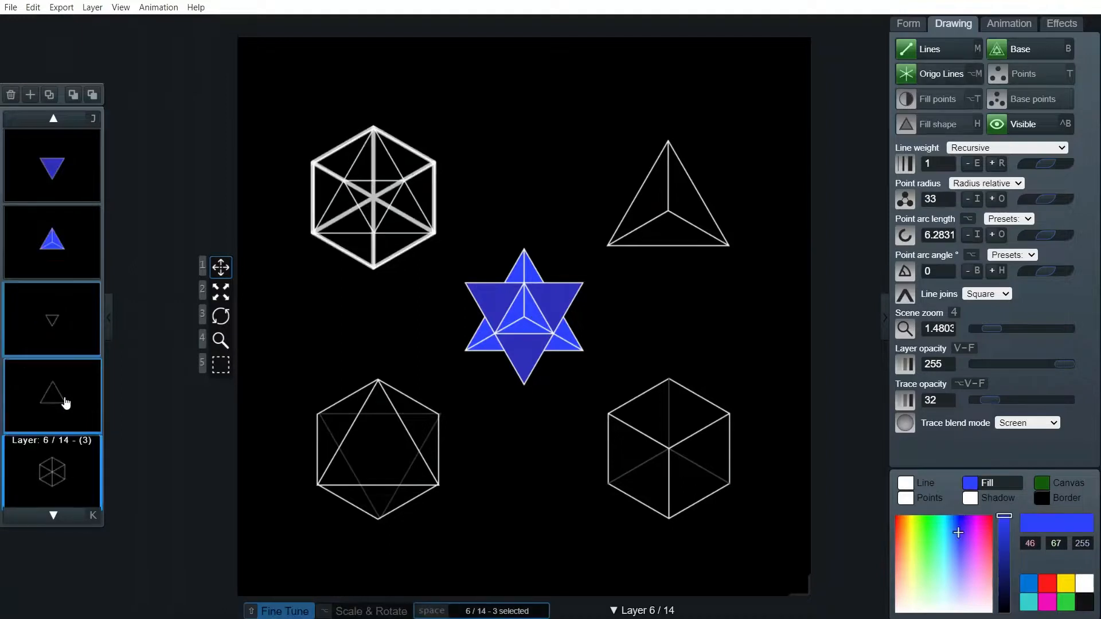
{"action": "key", "text": "shift+k"}
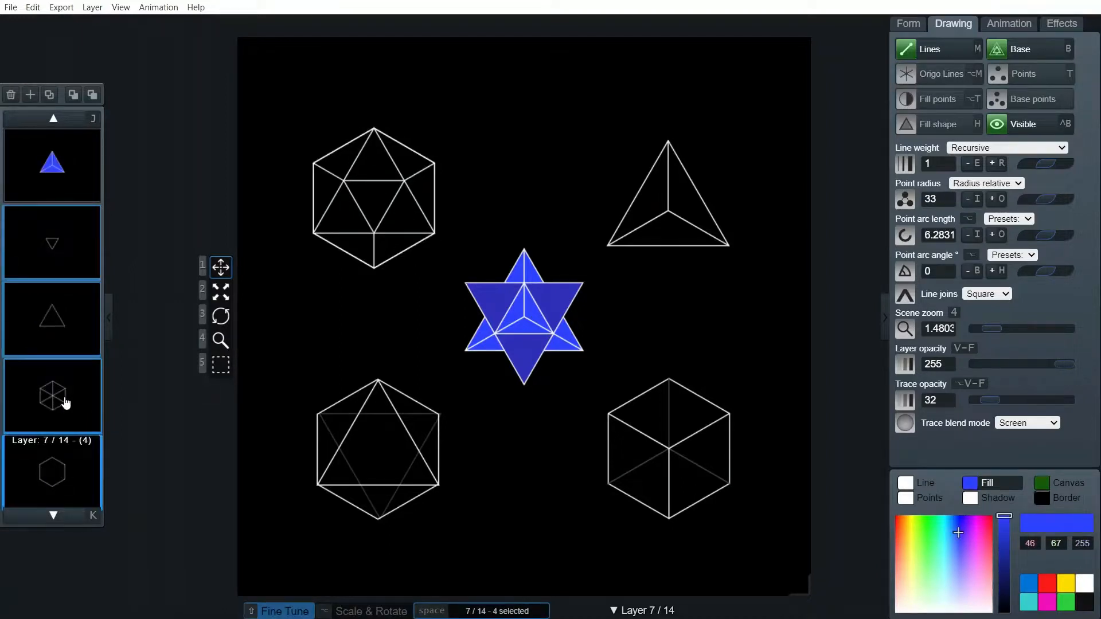
{"action": "scroll", "coordinate": [66, 403], "scroll_direction": "down", "scroll_amount": 1}
{"action": "scroll", "coordinate": [66, 403], "scroll_direction": "down", "scroll_amount": 1}
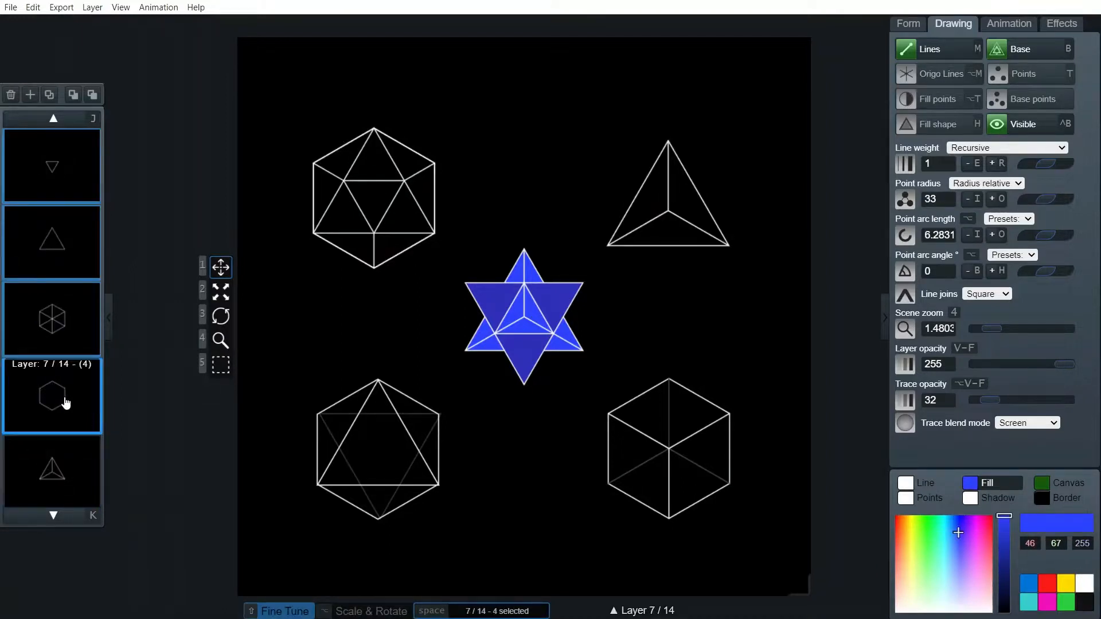
{"action": "left_click", "coordinate": [944, 127]}
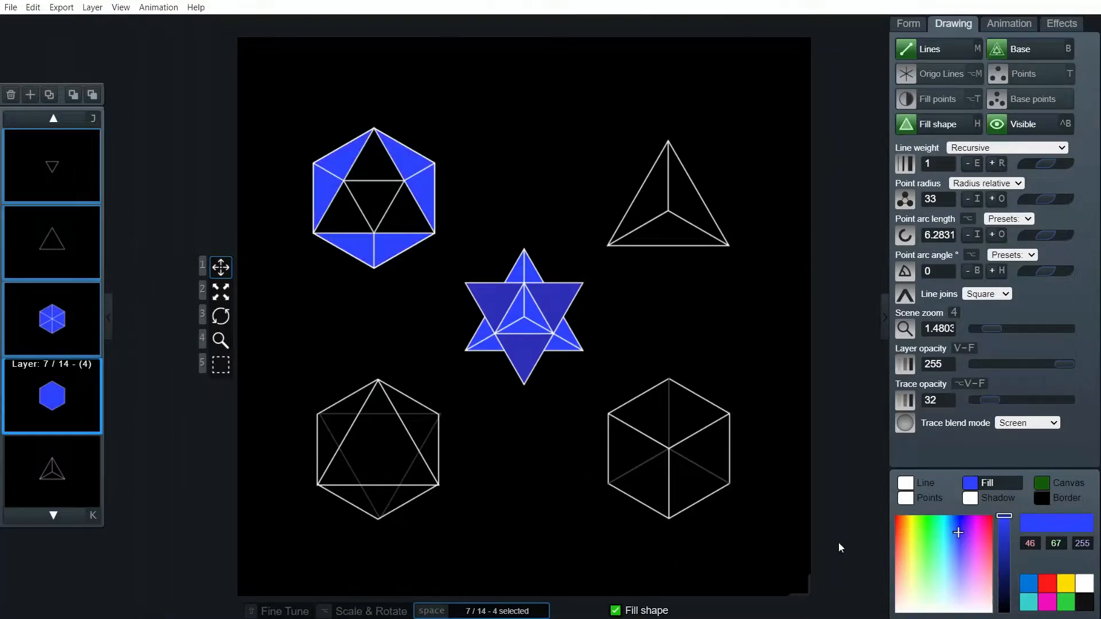
Set the fill of the icosahedron's two triangle layers, 4 and 5, to pure blue (0, 0, 255).
{"action": "left_click", "coordinate": [72, 263]}
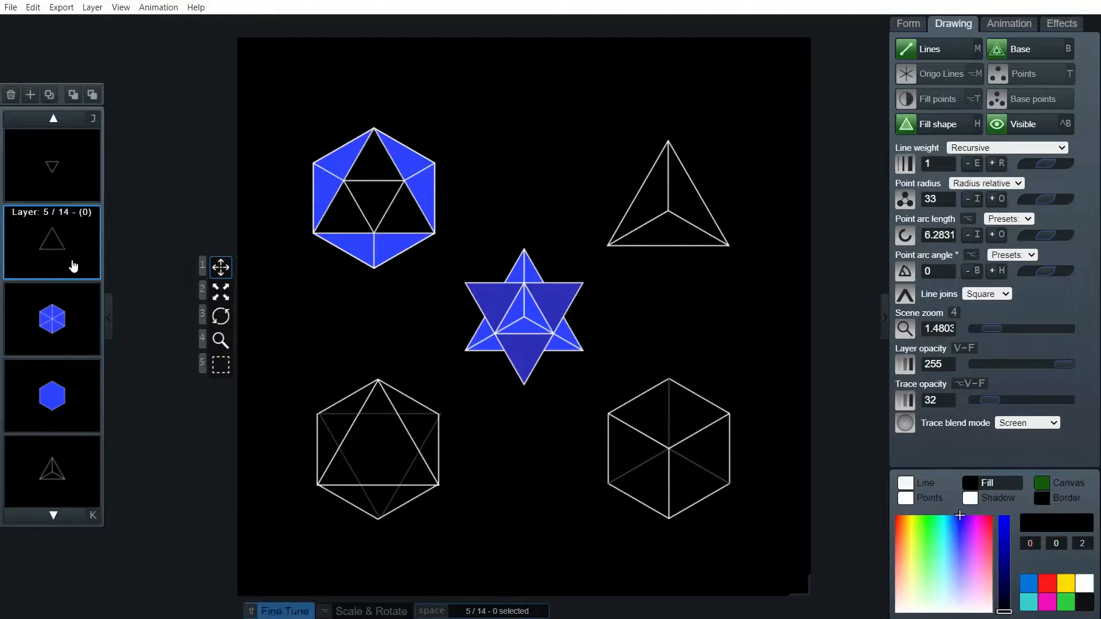
{"action": "left_click", "coordinate": [70, 202], "text": "shift"}
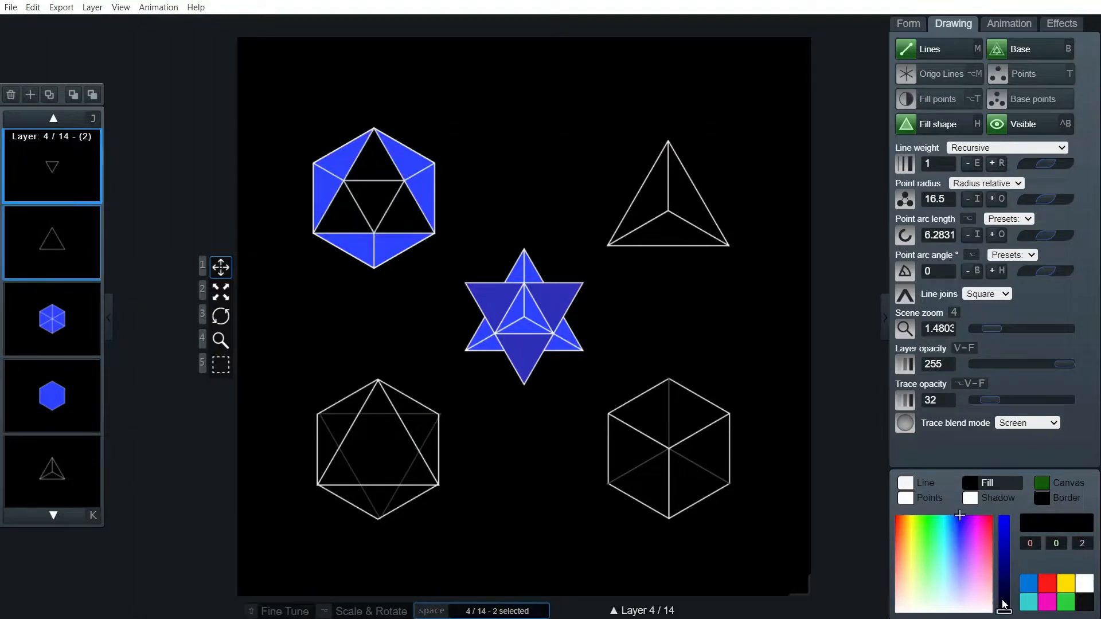
{"action": "left_click_drag", "start_coordinate": [1004, 610], "coordinate": [1003, 516]}
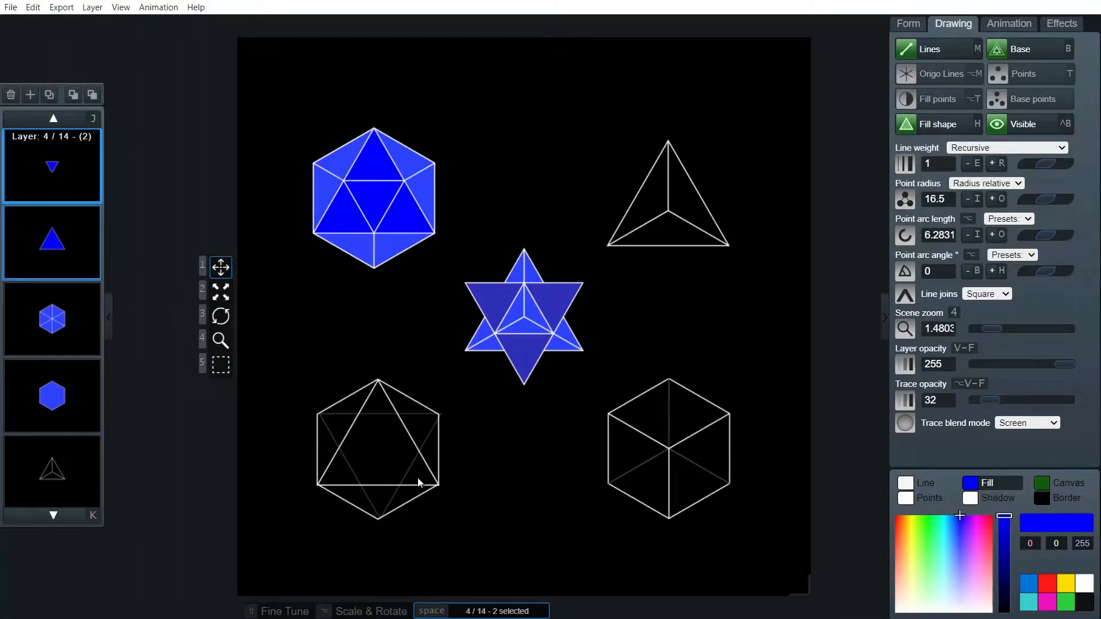
Enable shape fill on the tetrahedron in layer 8 and colour it brown (147, 86, 27).
{"action": "left_click", "coordinate": [75, 463]}
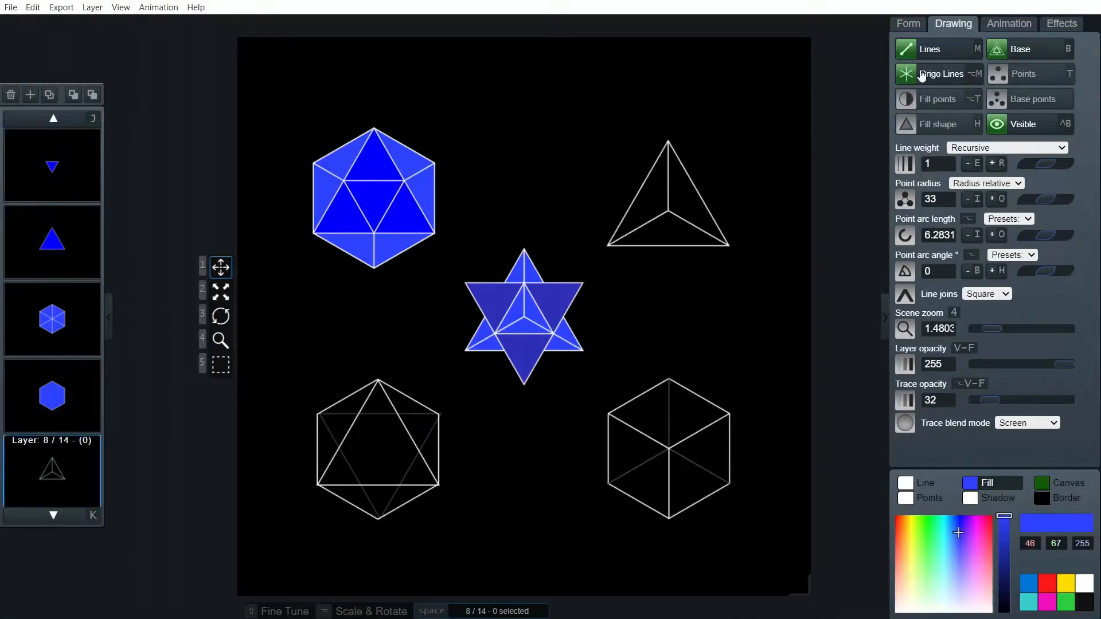
{"action": "left_click", "coordinate": [929, 124]}
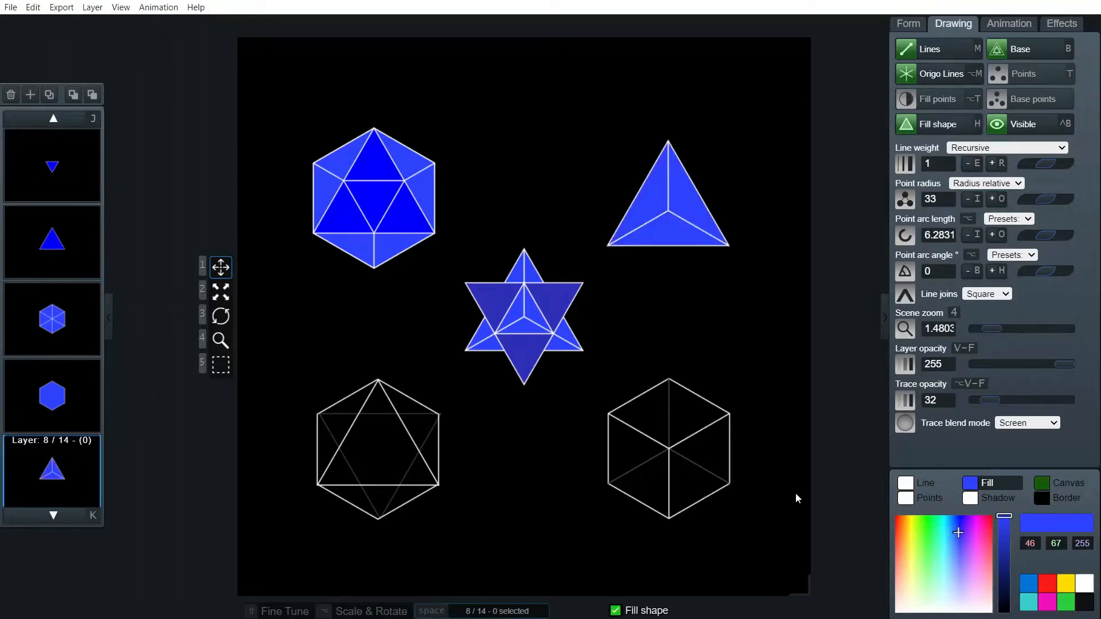
{"action": "left_click_drag", "start_coordinate": [957, 533], "coordinate": [932, 525]}
{"action": "left_click_drag", "start_coordinate": [1007, 527], "coordinate": [1005, 561]}
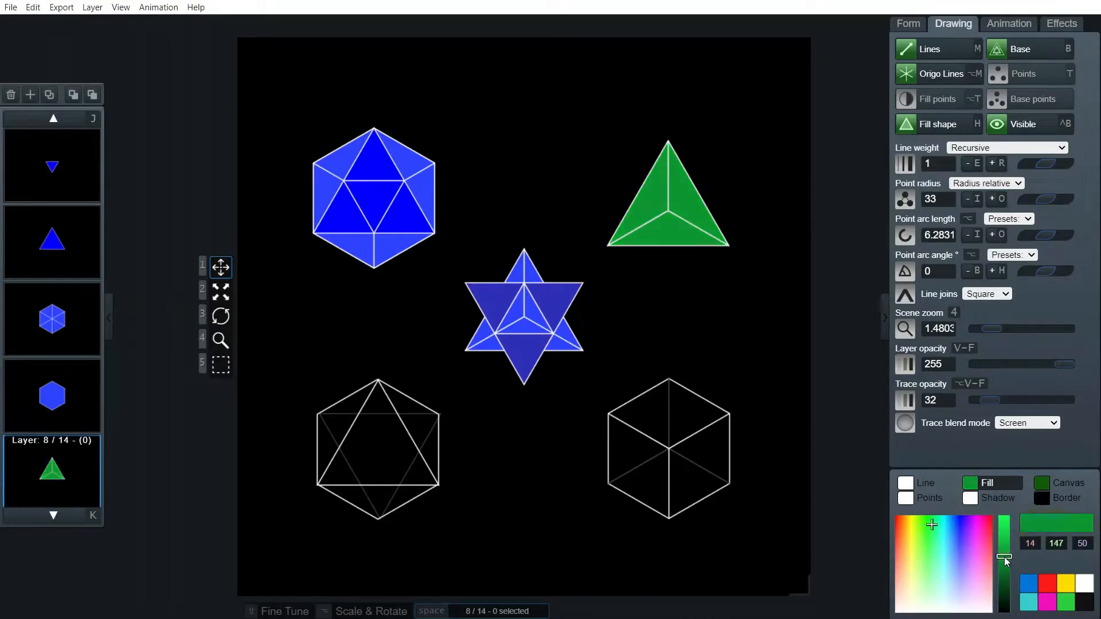
{"action": "left_click", "coordinate": [909, 534]}
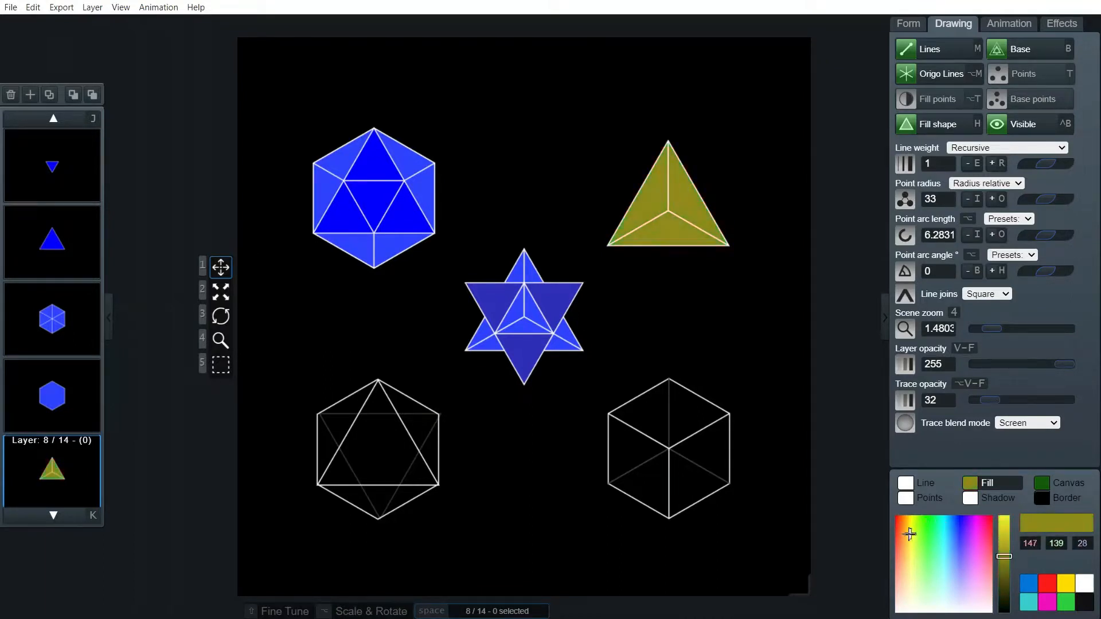
{"action": "left_click_drag", "start_coordinate": [910, 534], "coordinate": [903, 533]}
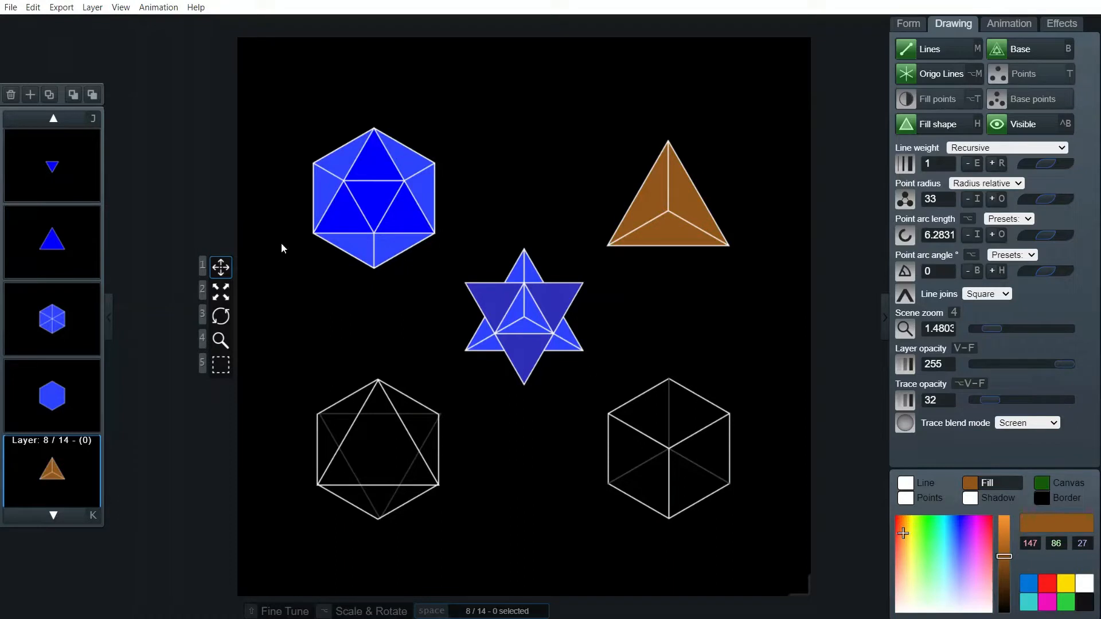
Select the icosahedron's layers 4 to 7 together and set their fill to purple (97, 12, 185).
{"action": "left_click", "coordinate": [57, 402]}
{"action": "key", "text": "shift+j"}
{"action": "key", "text": "shift+j"}
{"action": "key", "text": "shift+j"}
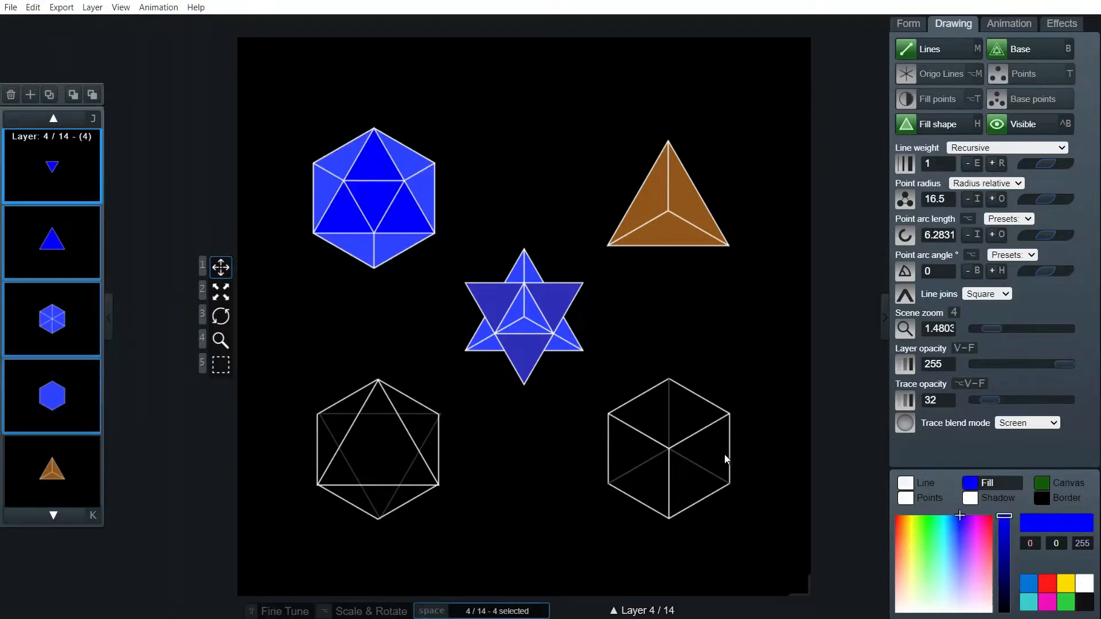
{"action": "mouse_move", "coordinate": [960, 518]}
{"action": "left_mouse_down"}
{"action": "mouse_move", "coordinate": [956, 565]}
{"action": "mouse_move", "coordinate": [943, 570]}
{"action": "mouse_move", "coordinate": [968, 521]}
{"action": "left_mouse_up"}
{"action": "left_click", "coordinate": [1004, 542]}
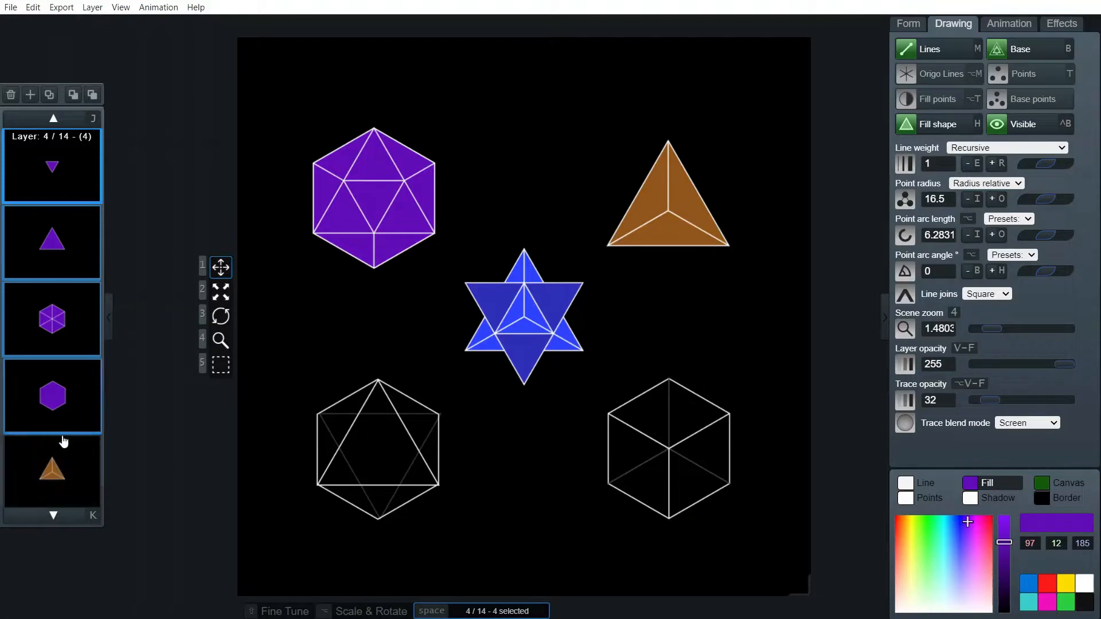
Add the octahedron's layers 9 to 11 to the selection and enable shape fill on them.
{"action": "scroll", "coordinate": [74, 436], "scroll_direction": "down", "scroll_amount": 5}
{"action": "scroll", "coordinate": [74, 436], "scroll_direction": "down", "scroll_amount": 3}
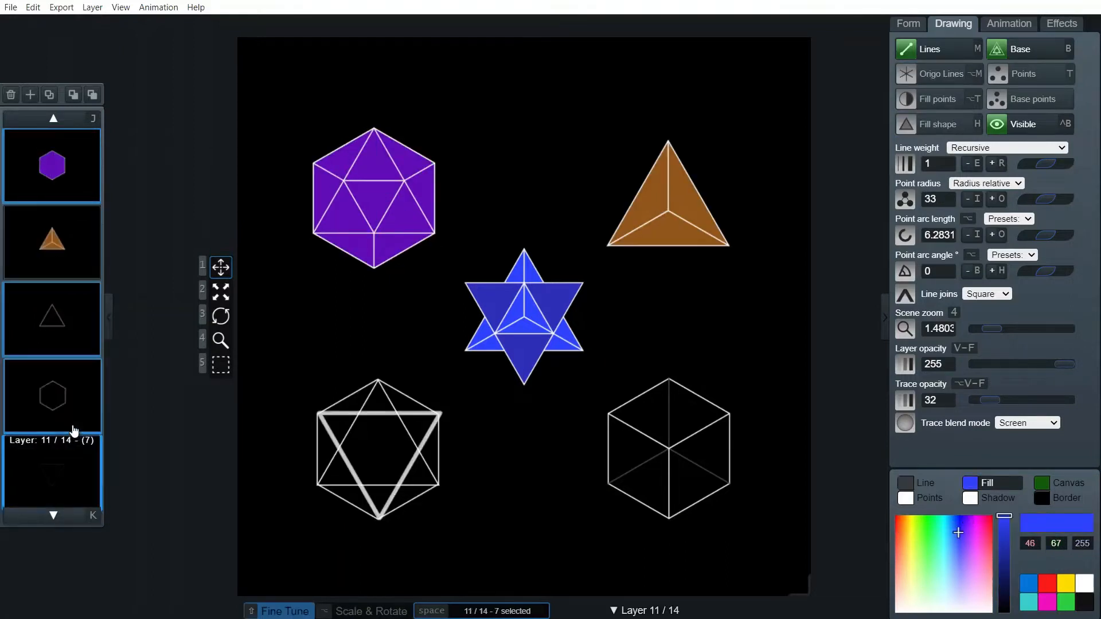
{"action": "scroll", "coordinate": [74, 430], "scroll_direction": "up", "scroll_amount": 1}
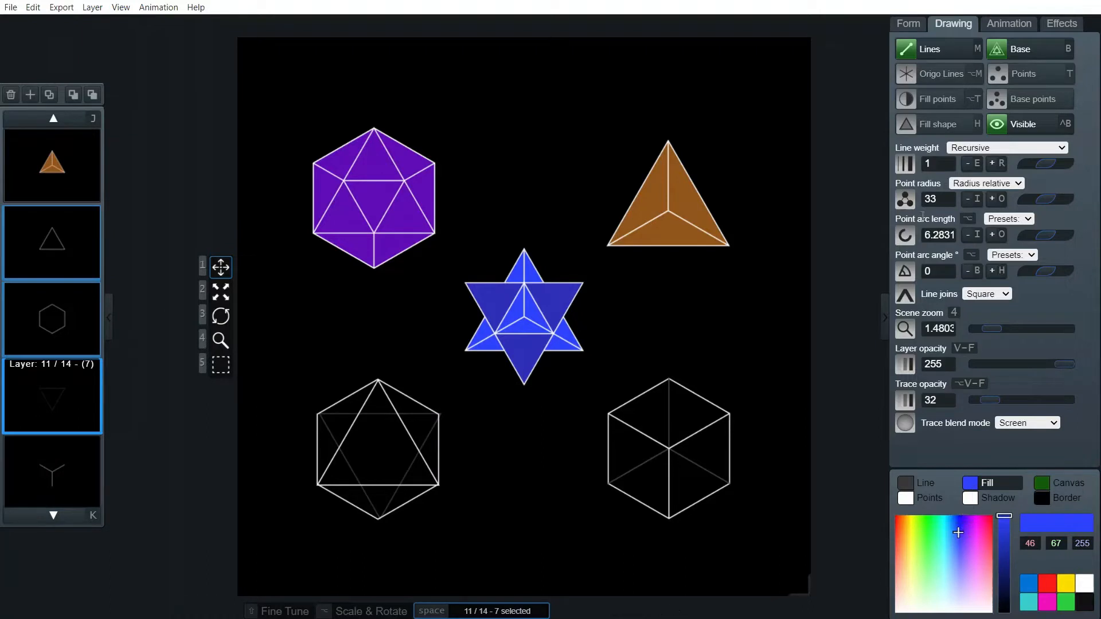
{"action": "left_click", "coordinate": [932, 127]}
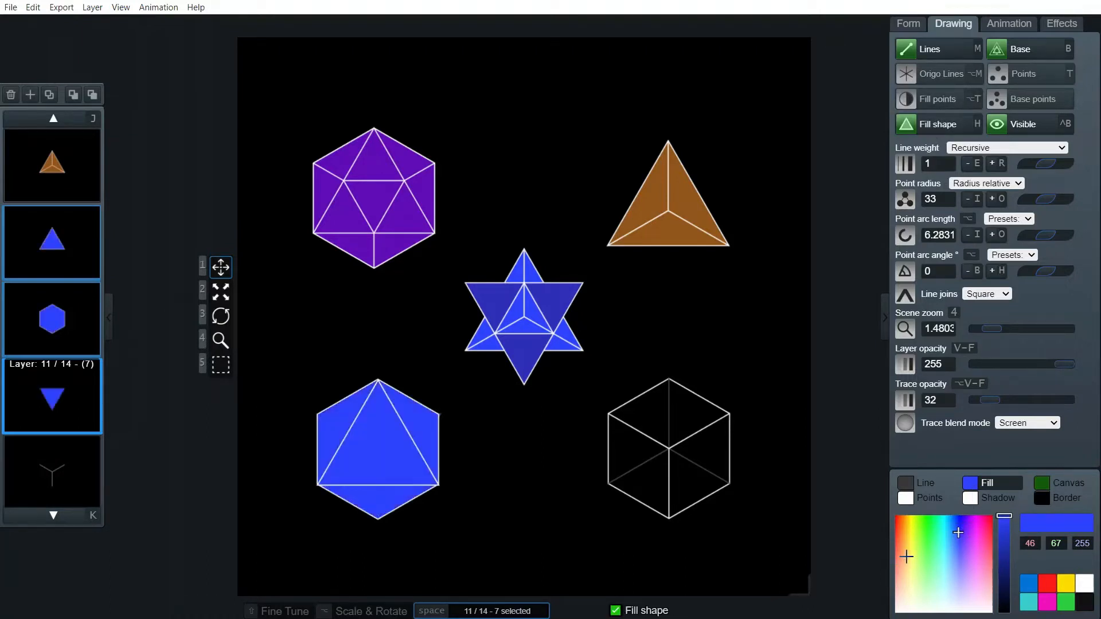
{"action": "left_click_drag", "start_coordinate": [965, 536], "coordinate": [934, 521]}
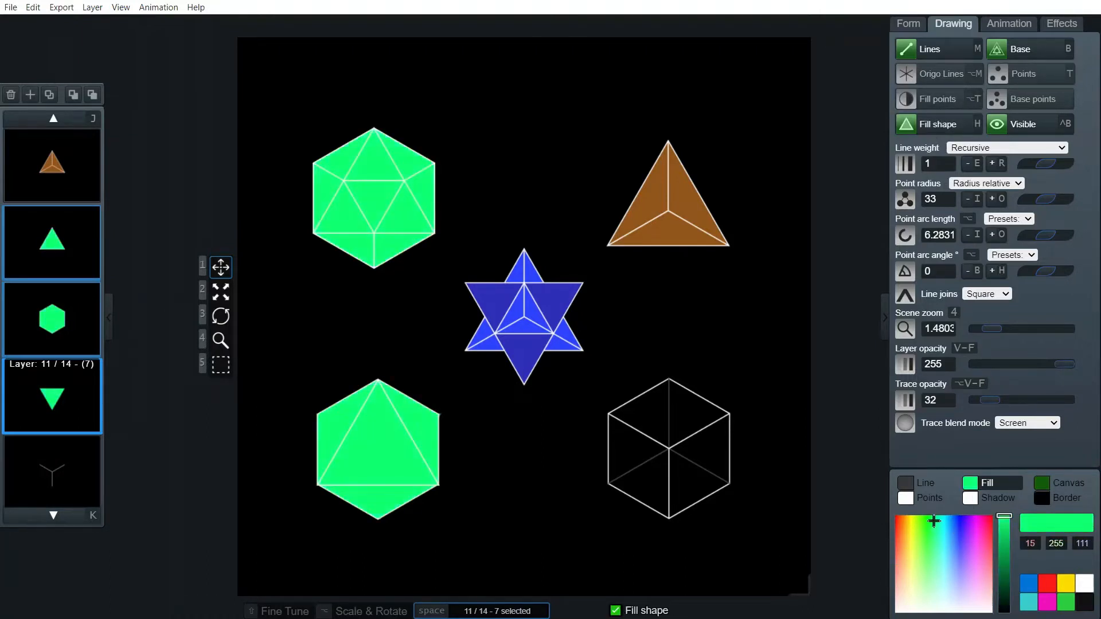
{"action": "left_click", "coordinate": [33, 7]}
{"action": "left_click", "coordinate": [57, 25]}
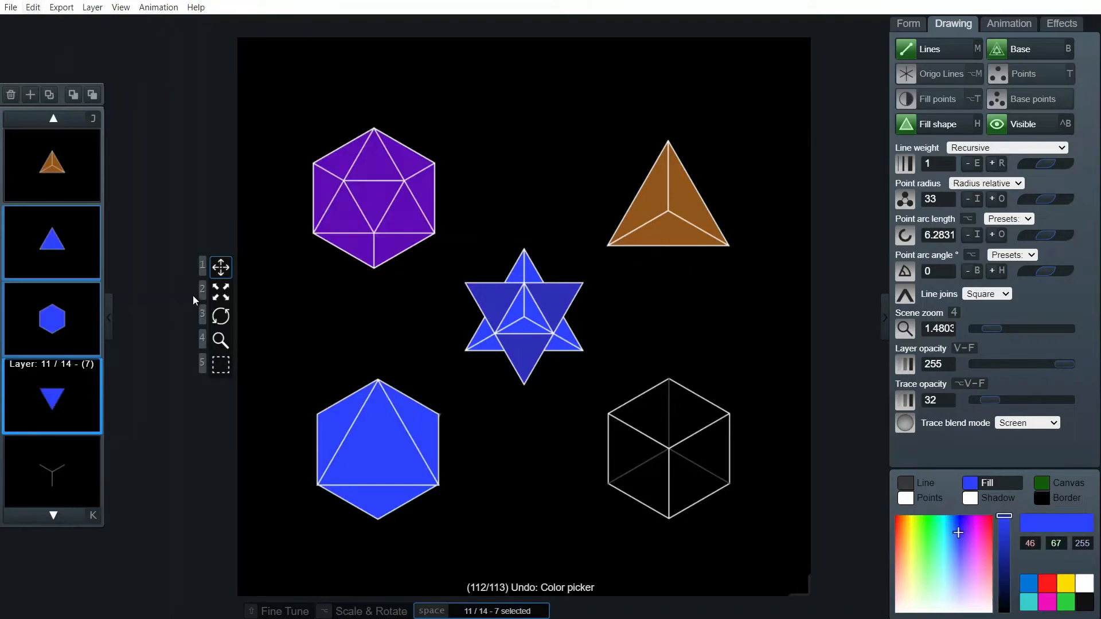
Select only the octahedron's layers 9 to 11 and set their fill to dark green (18, 153, 42).
{"action": "left_click", "coordinate": [54, 258]}
{"action": "key", "text": "shift+k"}
{"action": "key", "text": "shift+k"}
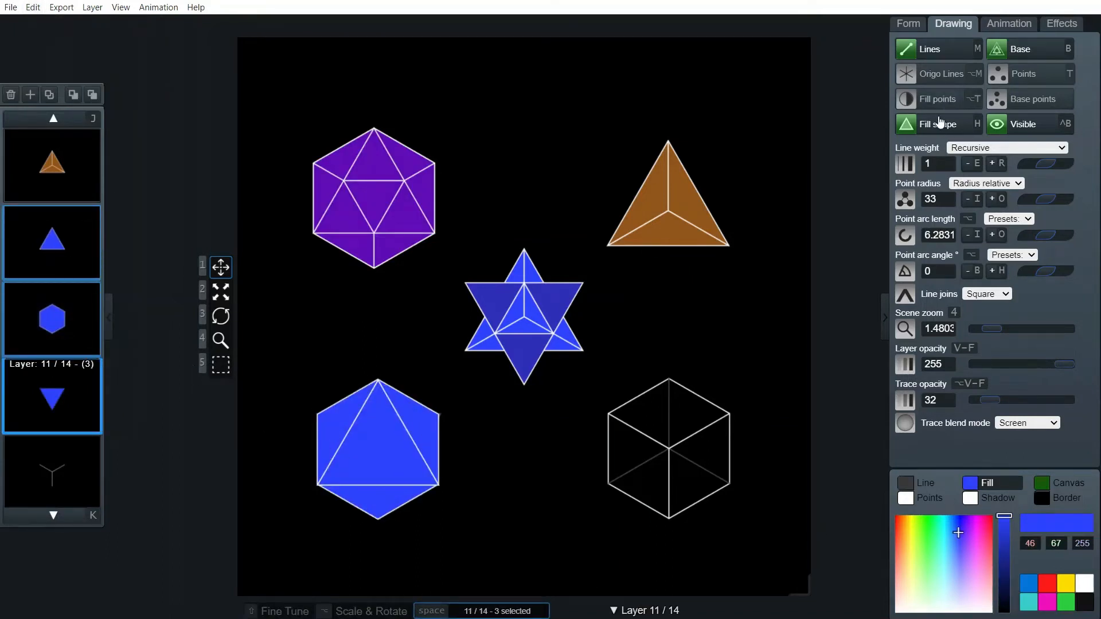
{"action": "mouse_move", "coordinate": [958, 533]}
{"action": "left_mouse_down"}
{"action": "mouse_move", "coordinate": [921, 529]}
{"action": "mouse_move", "coordinate": [930, 527]}
{"action": "left_mouse_up"}
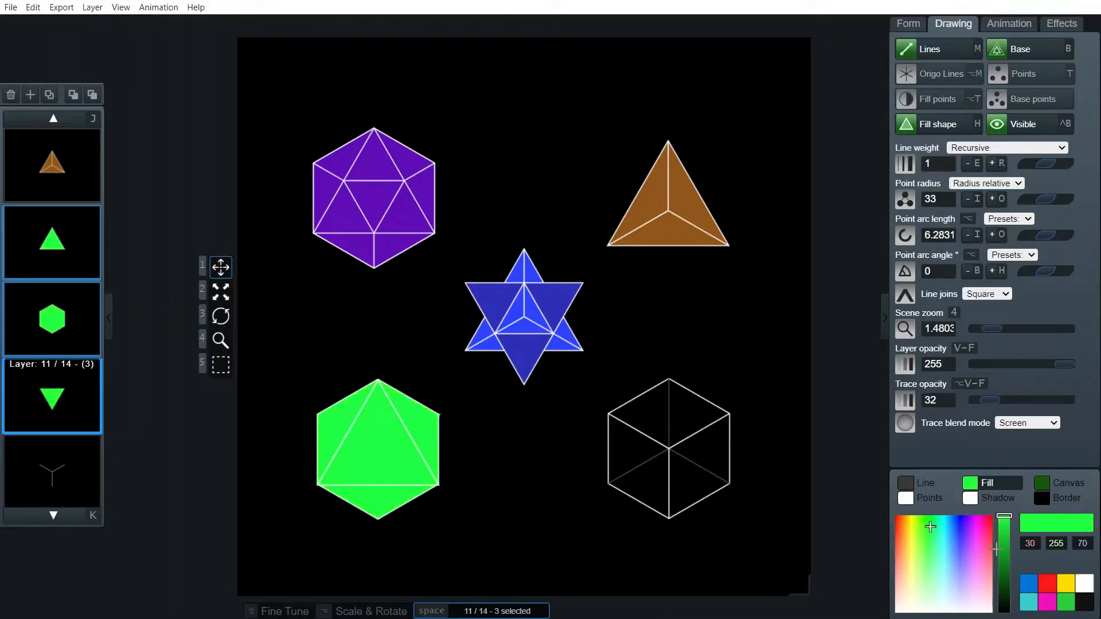
{"action": "left_click_drag", "start_coordinate": [1004, 516], "coordinate": [1005, 560]}
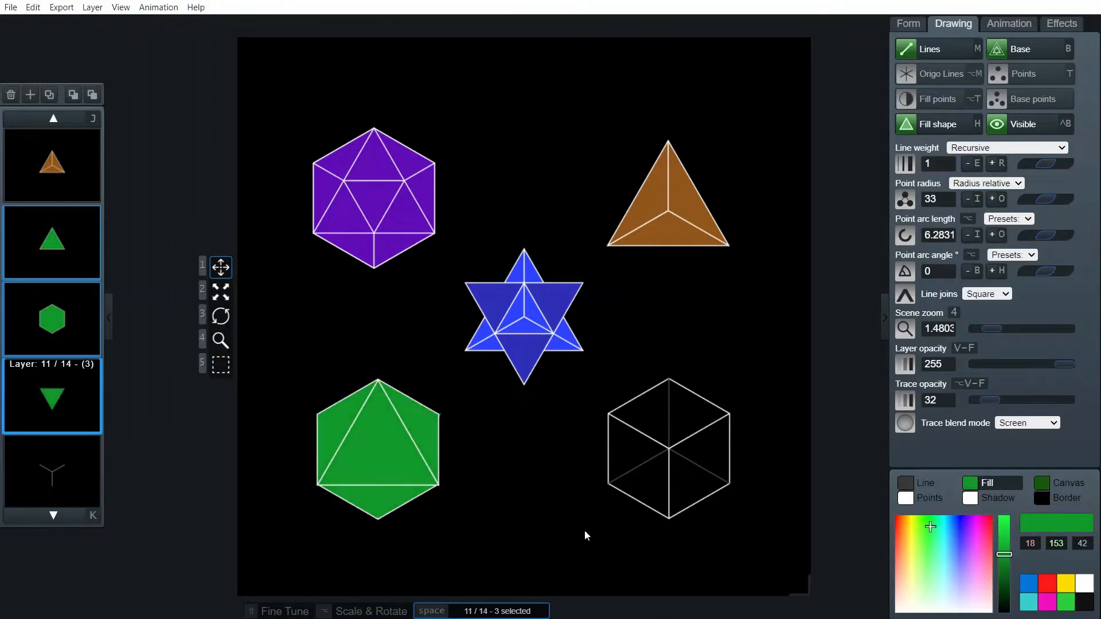
Select the cube's layers 12 to 14 together, enable shape fill on them and set their fill to dark brown (100, 68, 37).
{"action": "scroll", "coordinate": [96, 469], "scroll_direction": "down", "scroll_amount": 3}
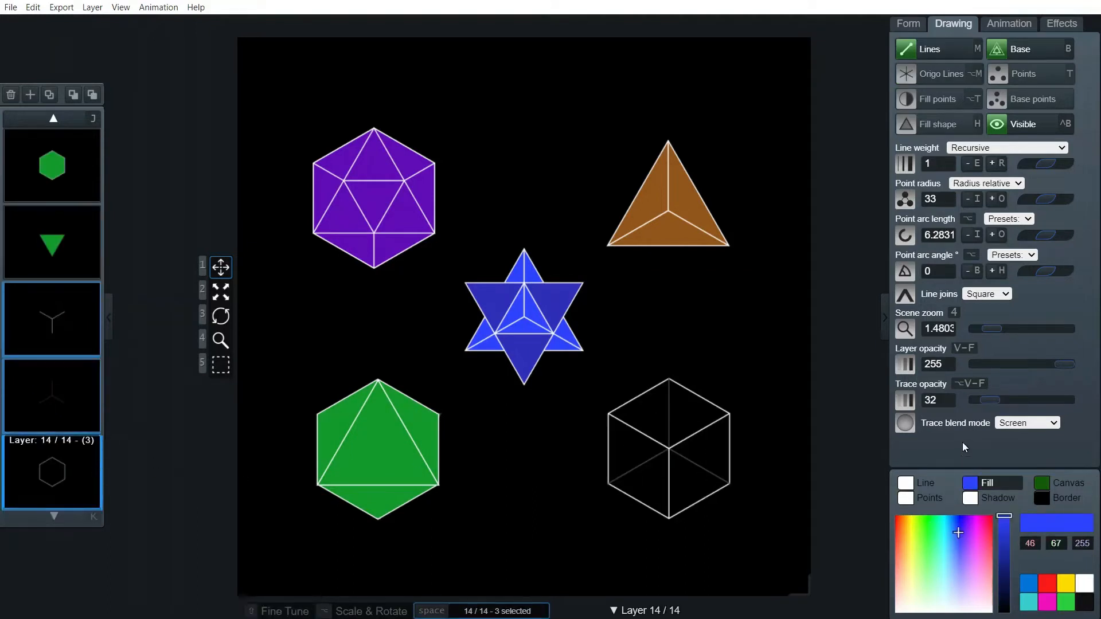
{"action": "left_click", "coordinate": [940, 124]}
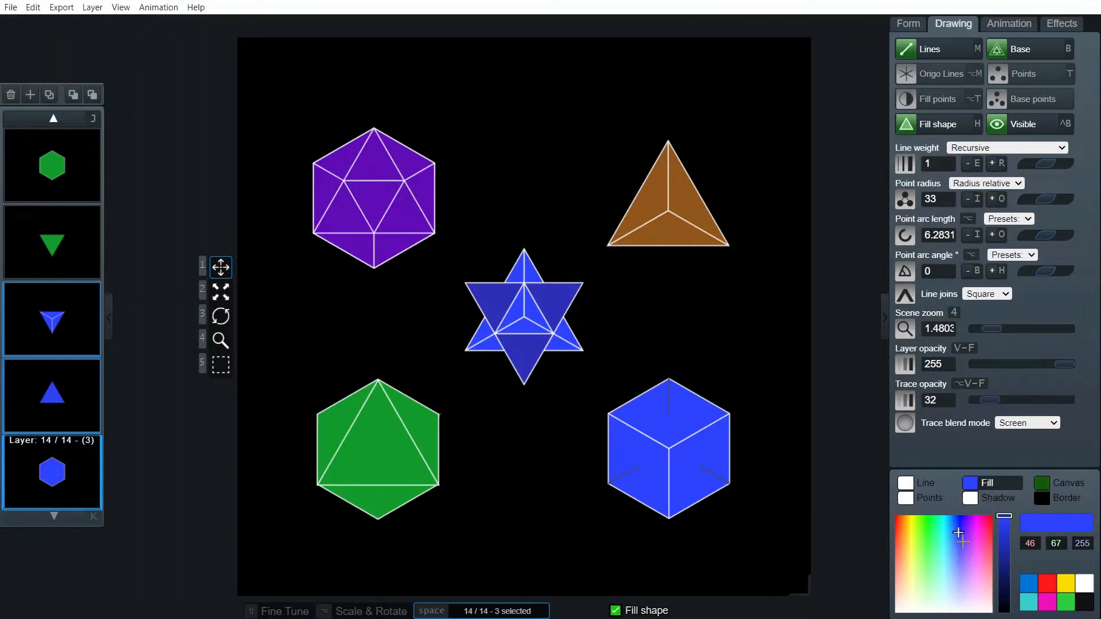
{"action": "left_click", "coordinate": [956, 533]}
{"action": "mouse_move", "coordinate": [956, 533]}
{"action": "left_mouse_down"}
{"action": "mouse_move", "coordinate": [892, 516]}
{"action": "mouse_move", "coordinate": [891, 527]}
{"action": "left_mouse_up"}
{"action": "left_click", "coordinate": [1005, 523]}
{"action": "left_click_drag", "start_coordinate": [1004, 526], "coordinate": [1004, 553]}
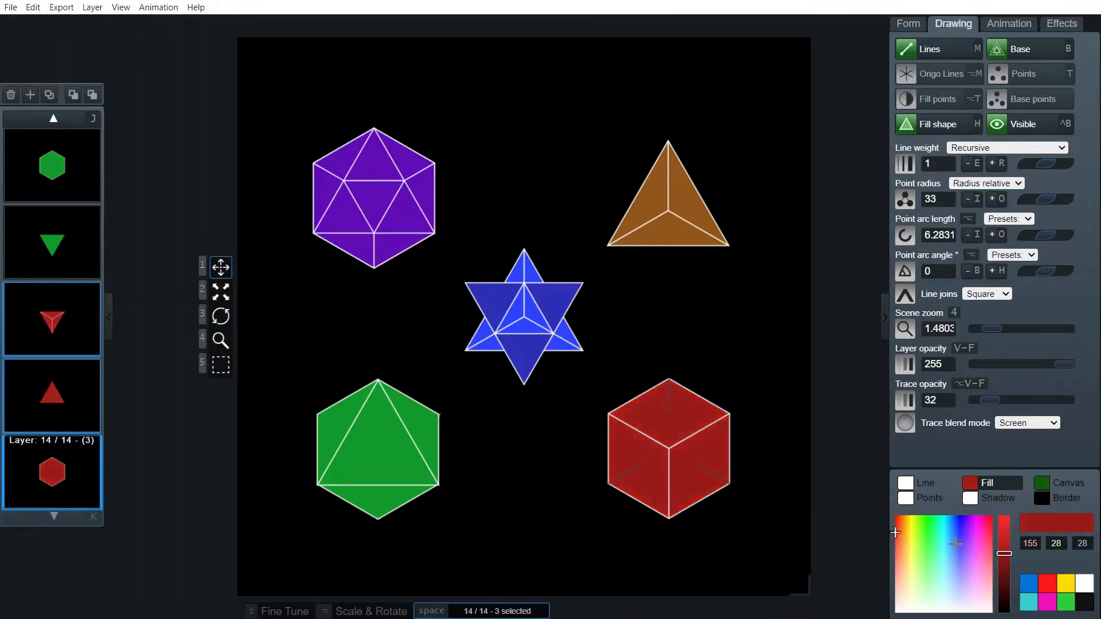
{"action": "left_click_drag", "start_coordinate": [898, 534], "coordinate": [904, 551]}
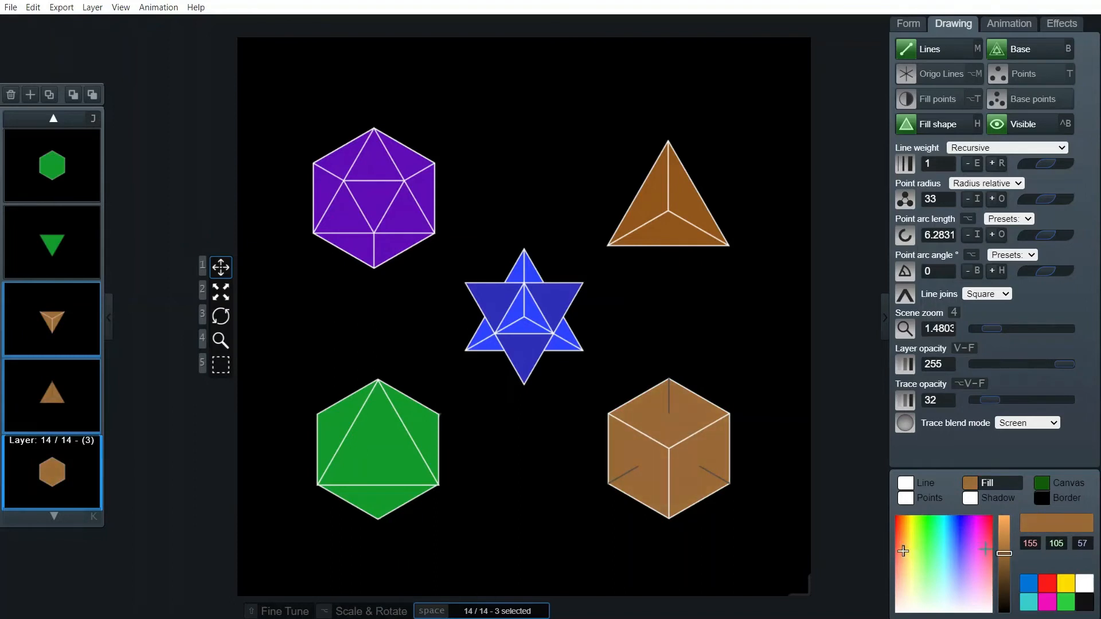
{"action": "left_click_drag", "start_coordinate": [1007, 560], "coordinate": [1006, 575]}
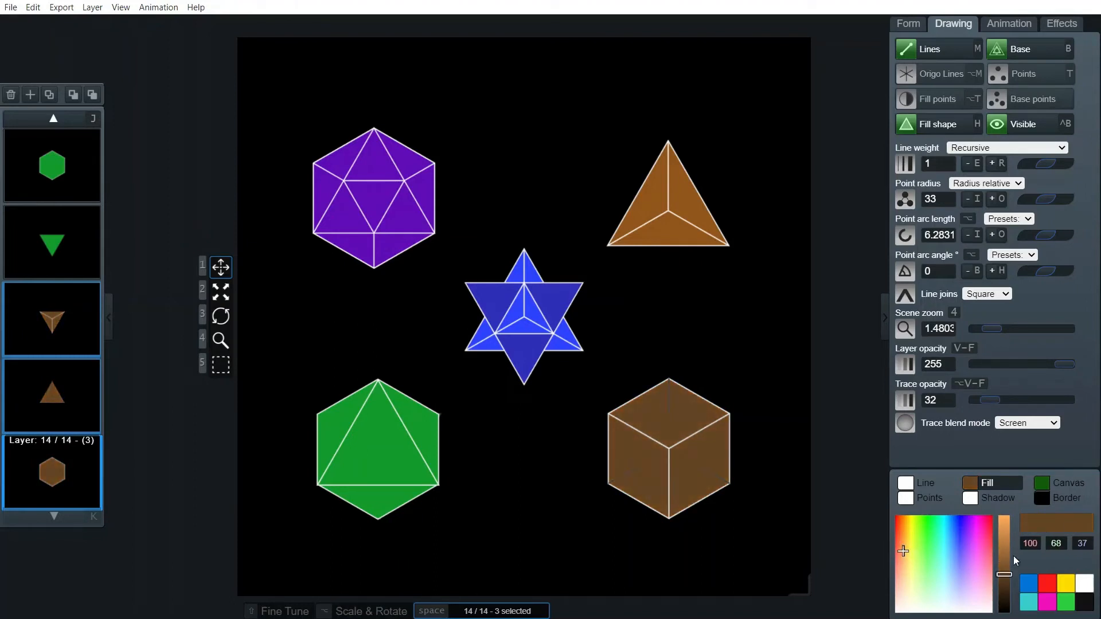
Delete layer 13, the cube's triangular layer with the faint hidden back edges.
{"action": "left_click", "coordinate": [65, 339]}
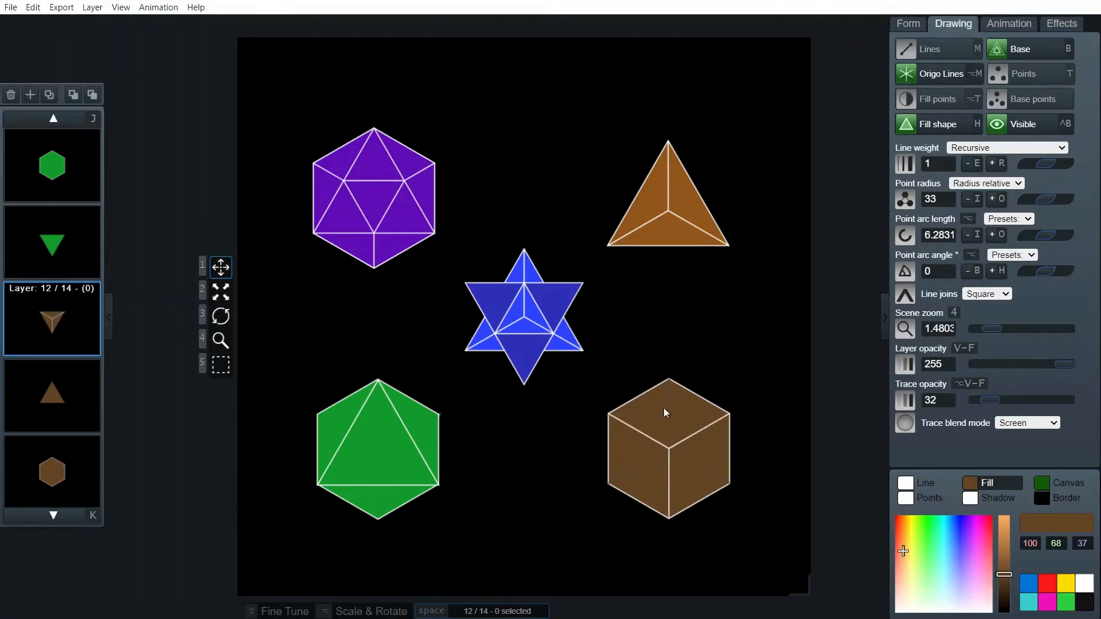
{"action": "left_click", "coordinate": [63, 405]}
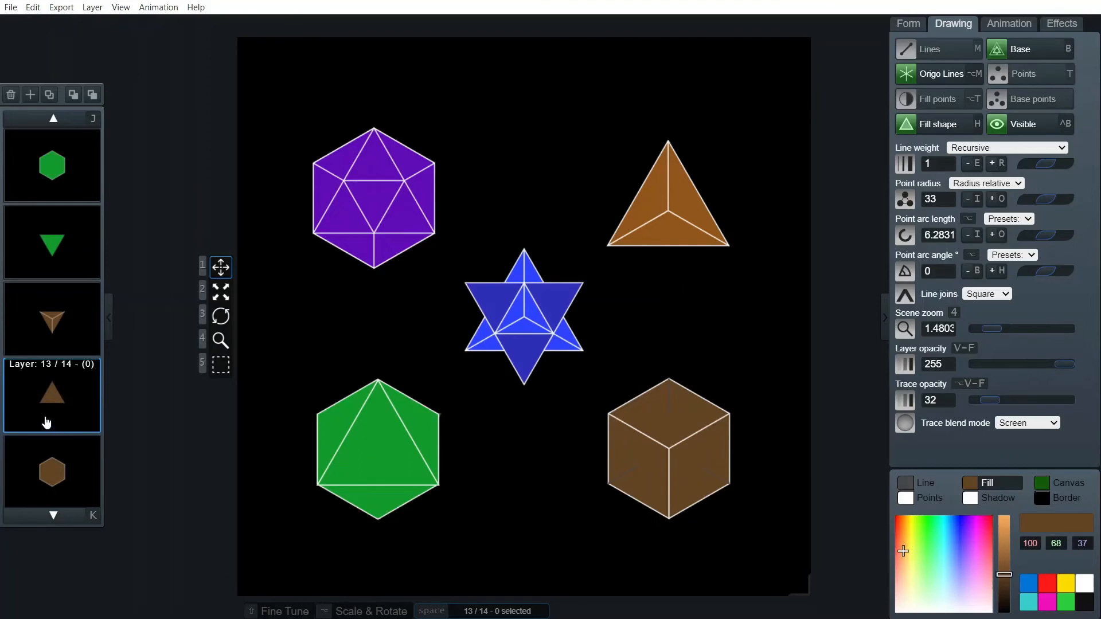
{"action": "left_click", "coordinate": [10, 95]}
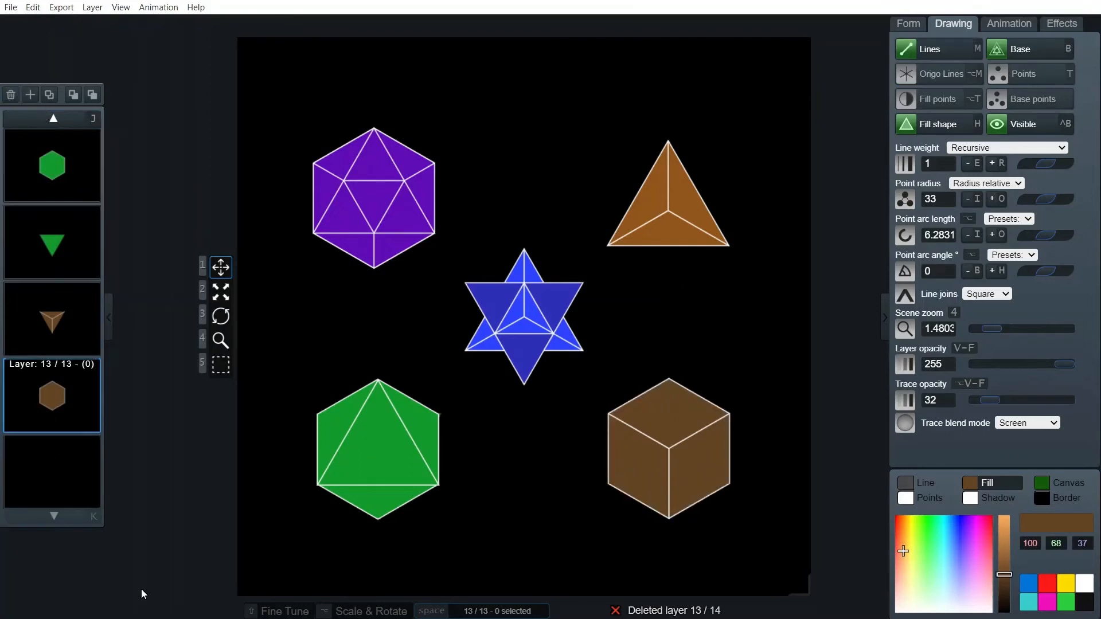